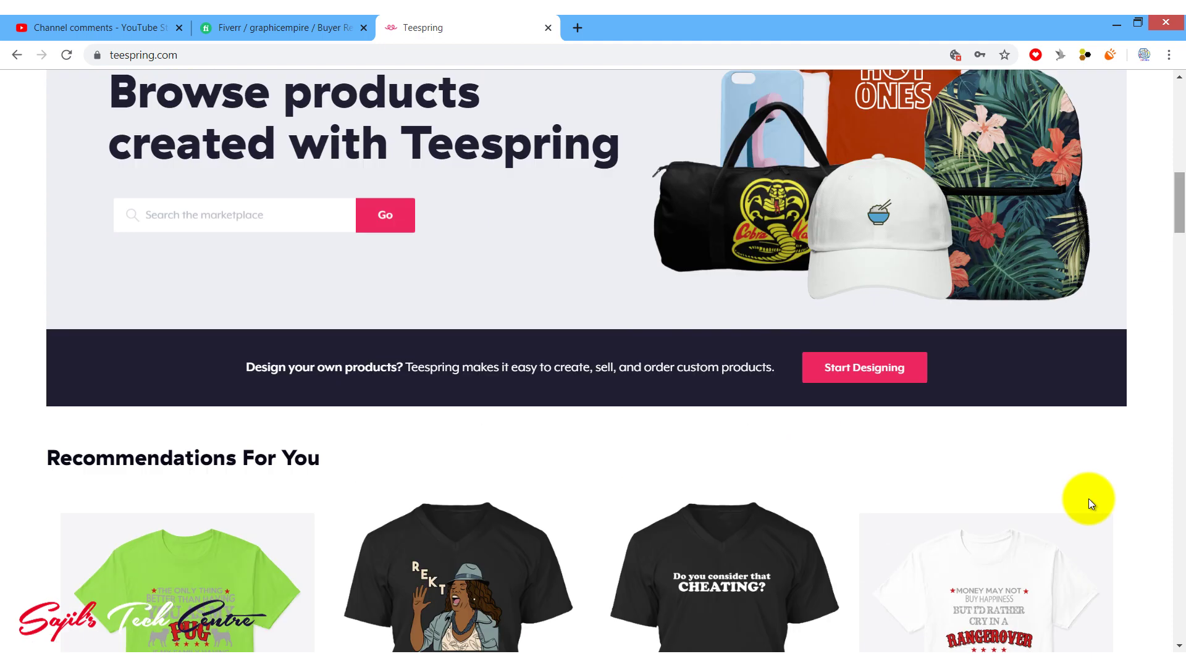
Switch to Photoshop and view the design files available in the PACK 1 folder without opening any
scroll(1054, 191, up, 3)
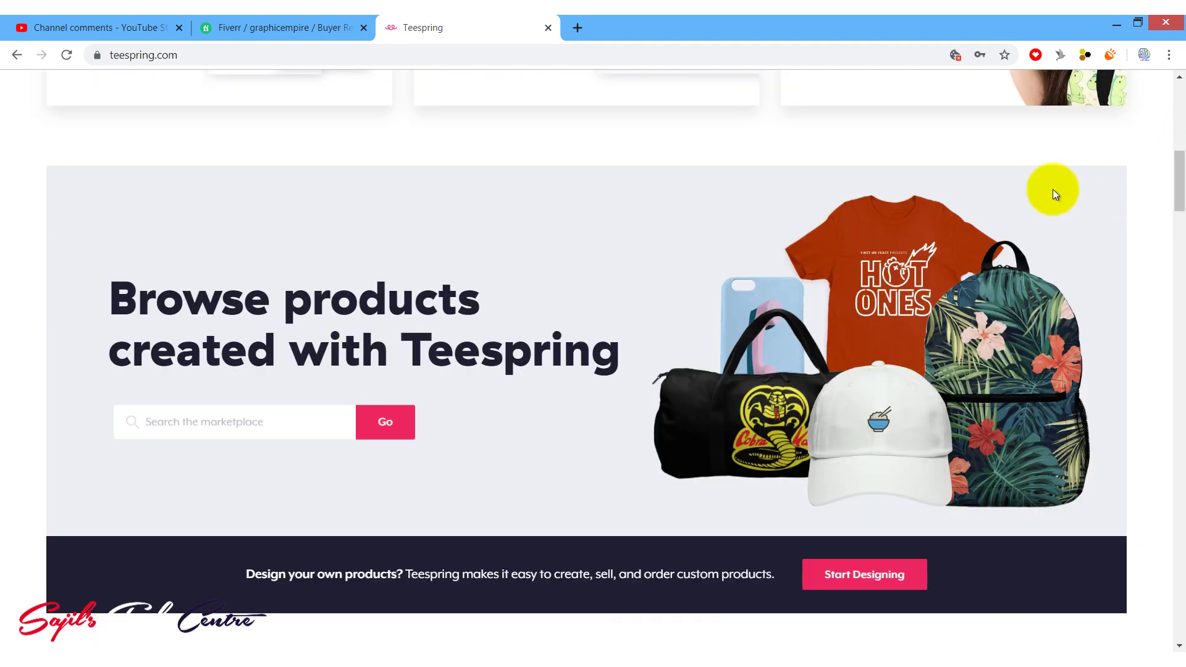
click(602, 650)
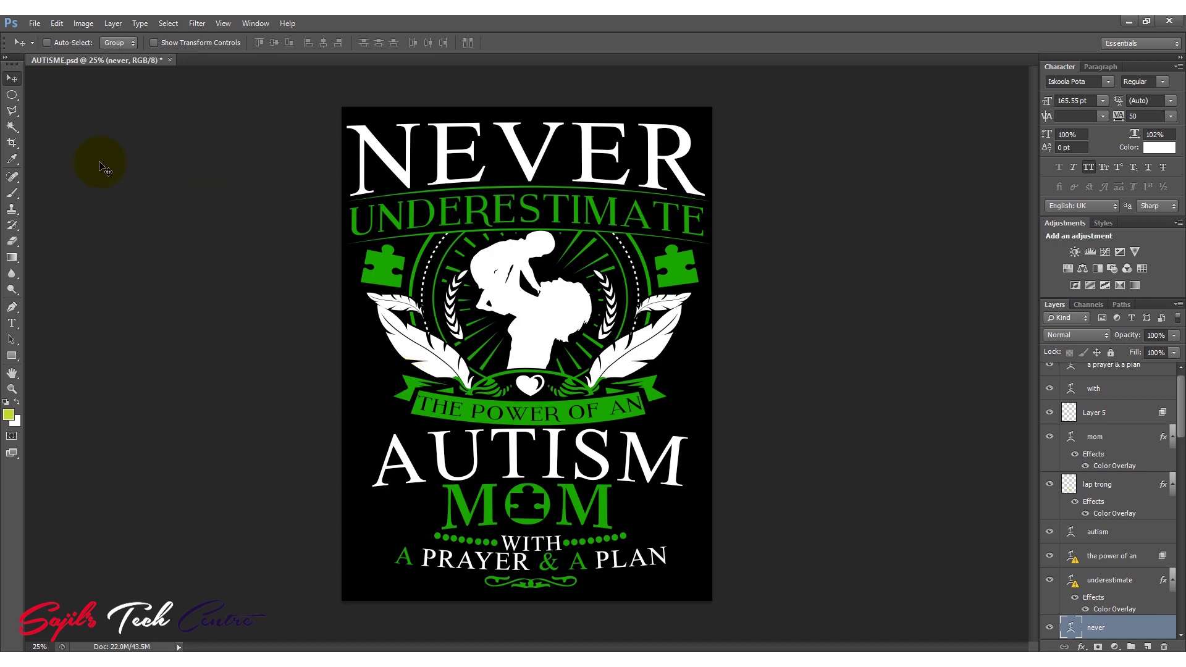
click(35, 24)
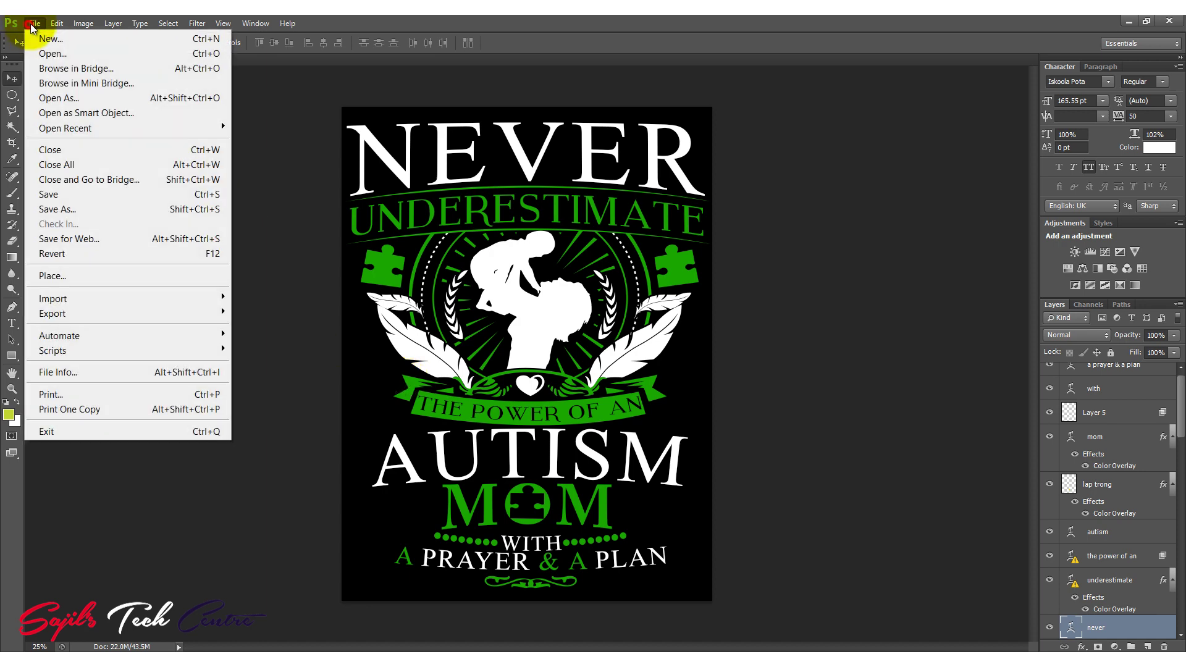
click(55, 54)
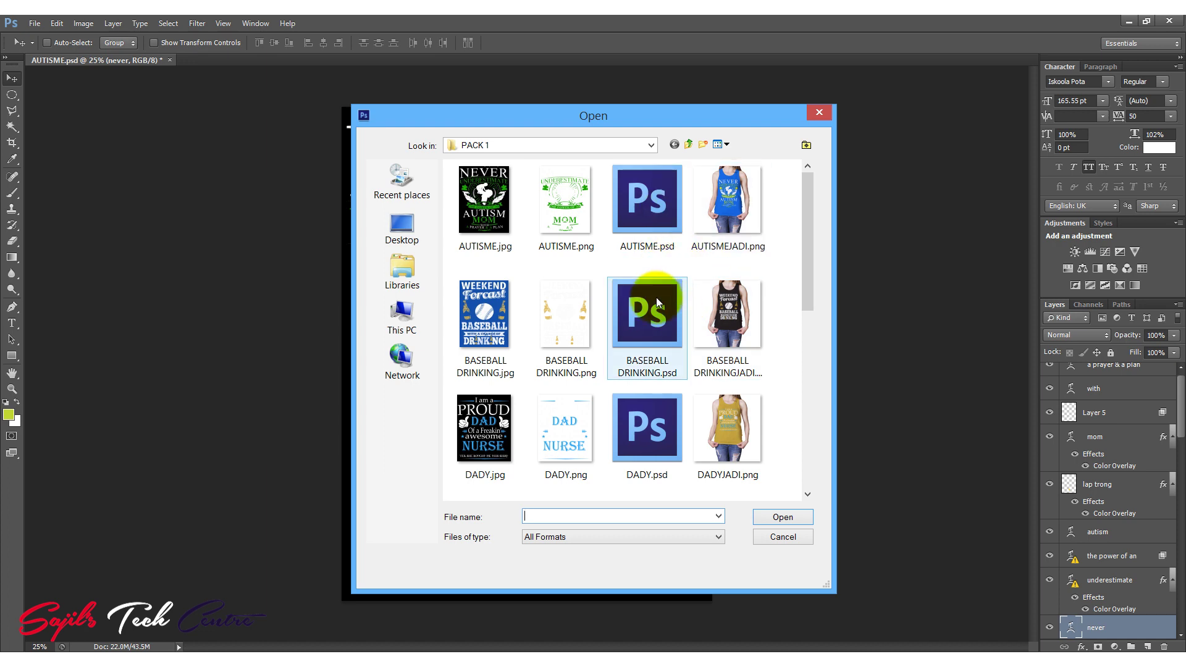
click(824, 114)
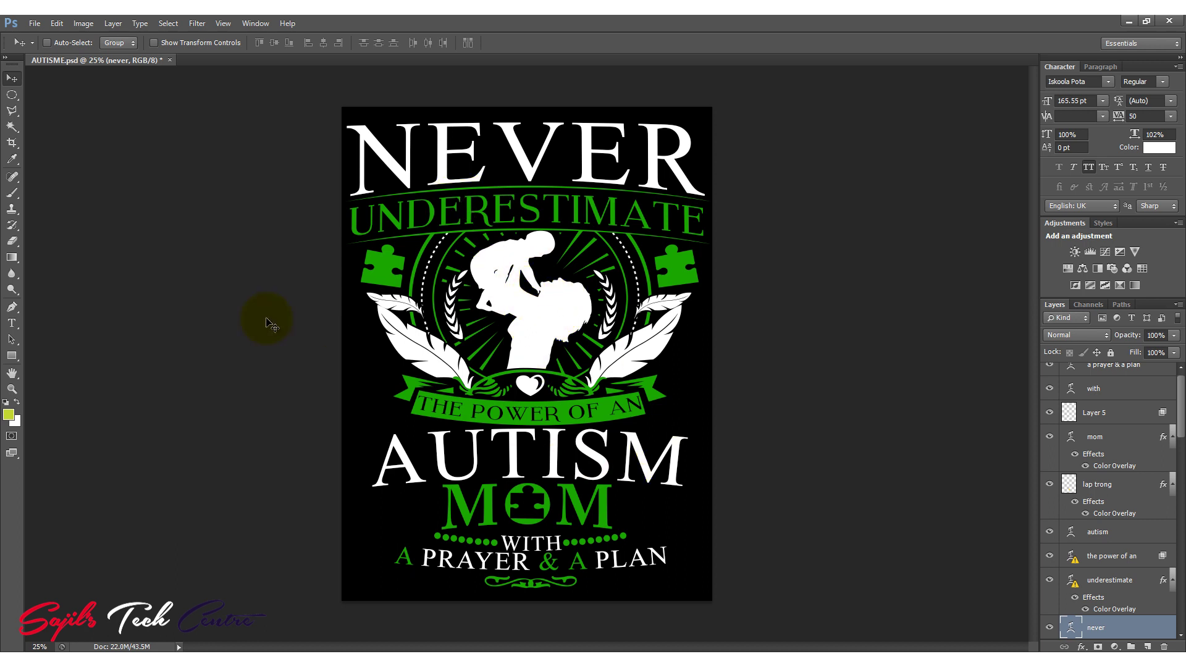
Recolour the word NEVER at the top of the AUTISME.psd design to green 0ec55b
click(12, 325)
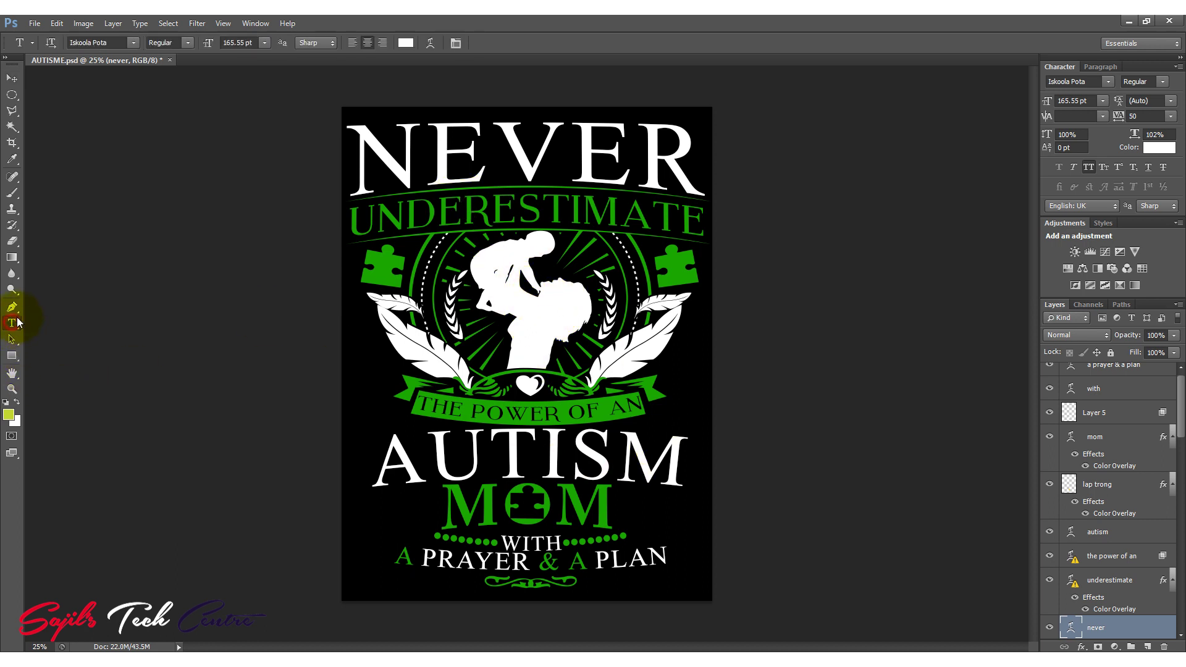
click(688, 161)
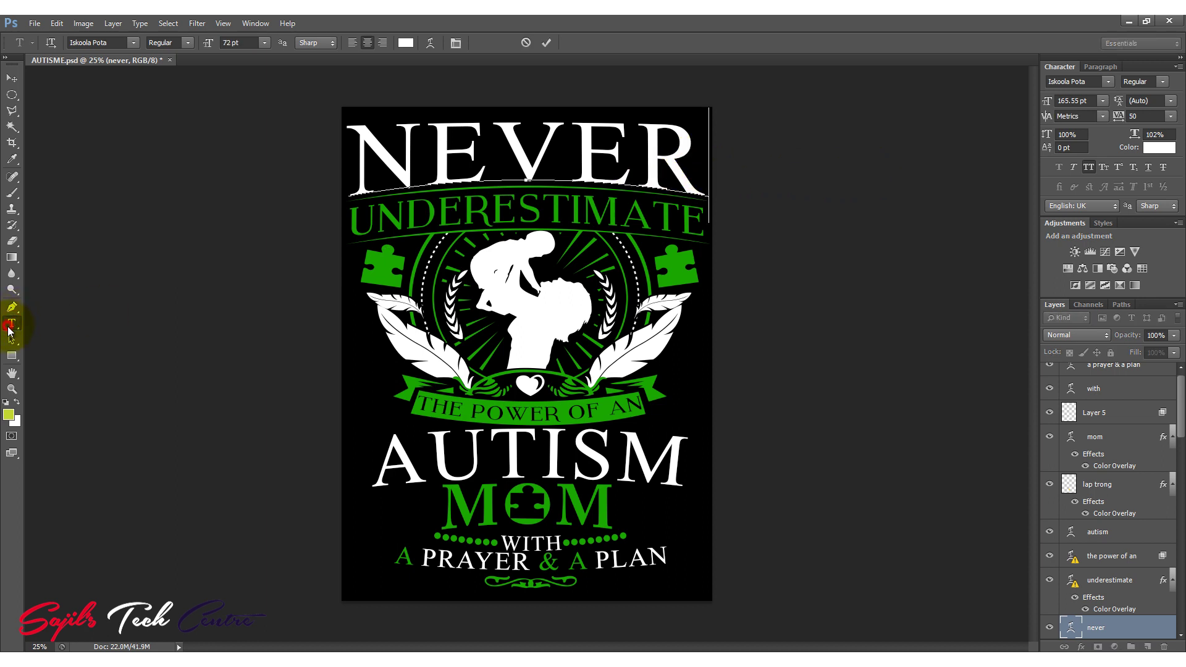
drag(353, 162, 701, 180)
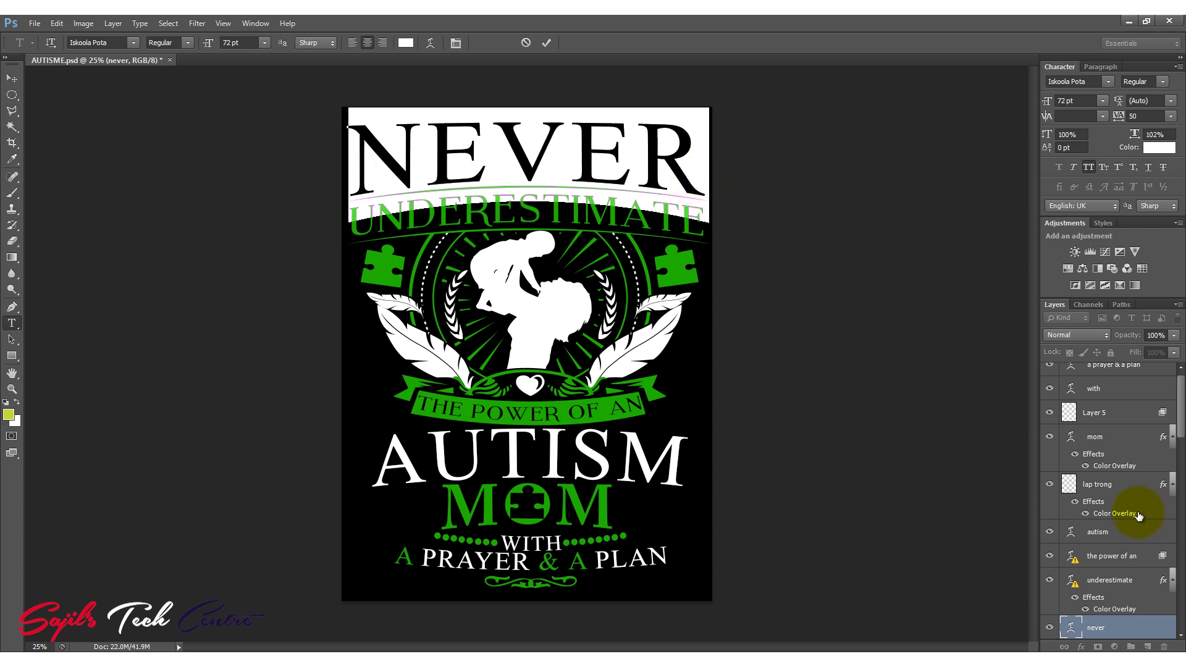
drag(700, 167, 344, 164)
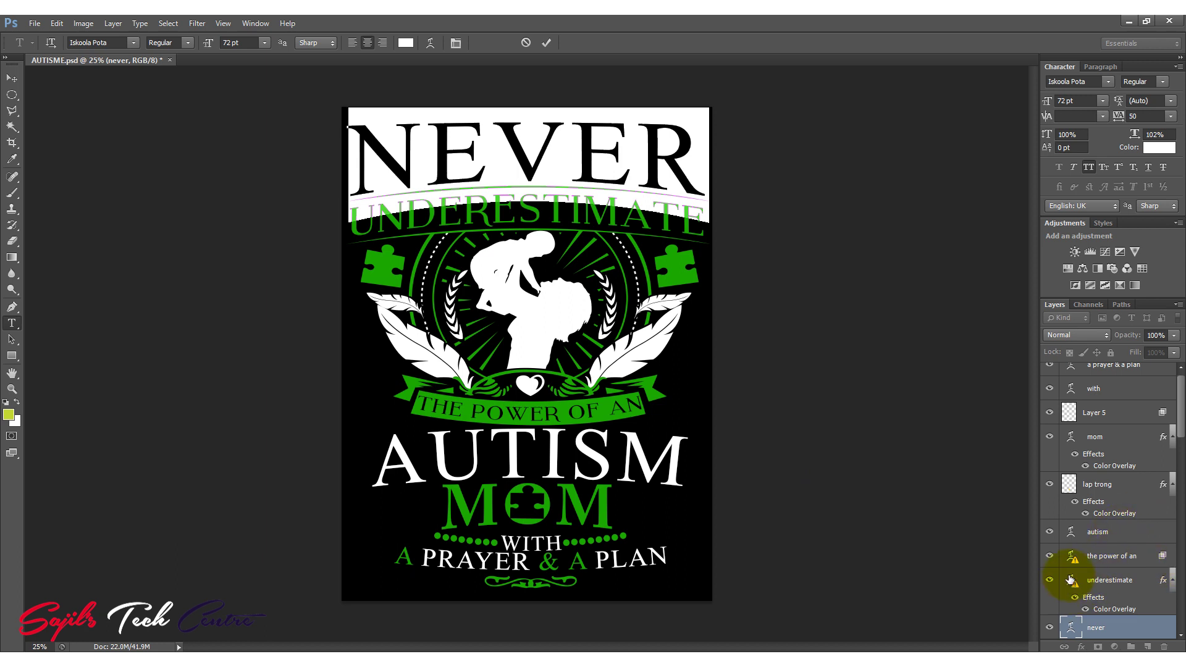
drag(1180, 422, 1173, 437)
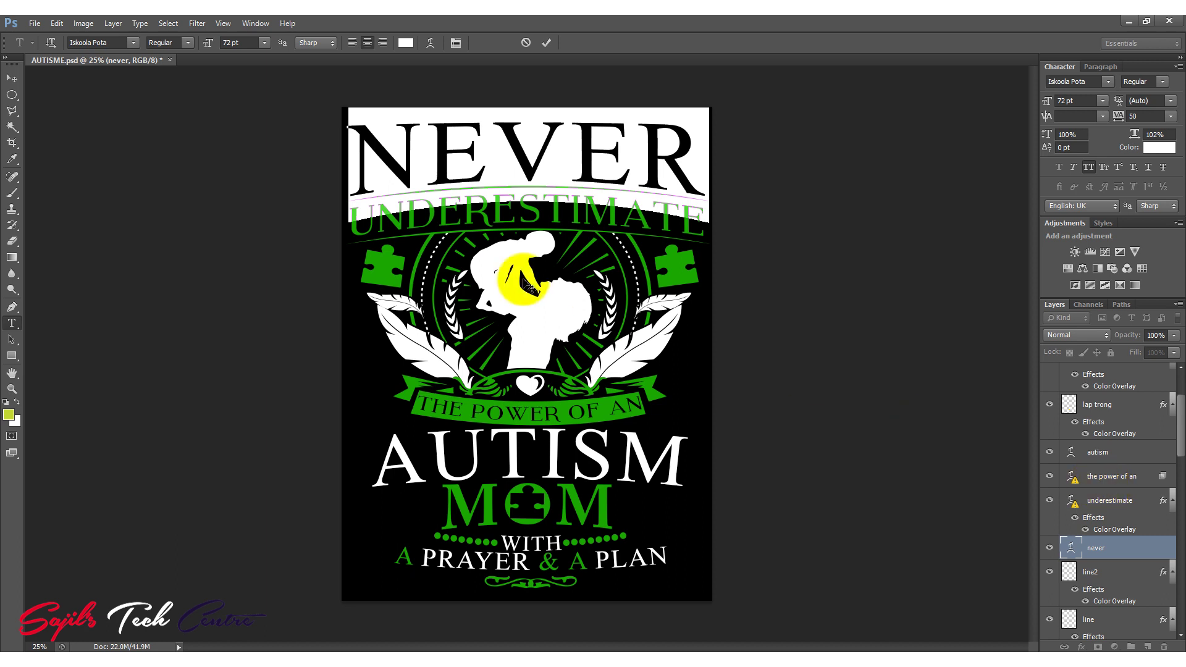
drag(352, 214, 492, 215)
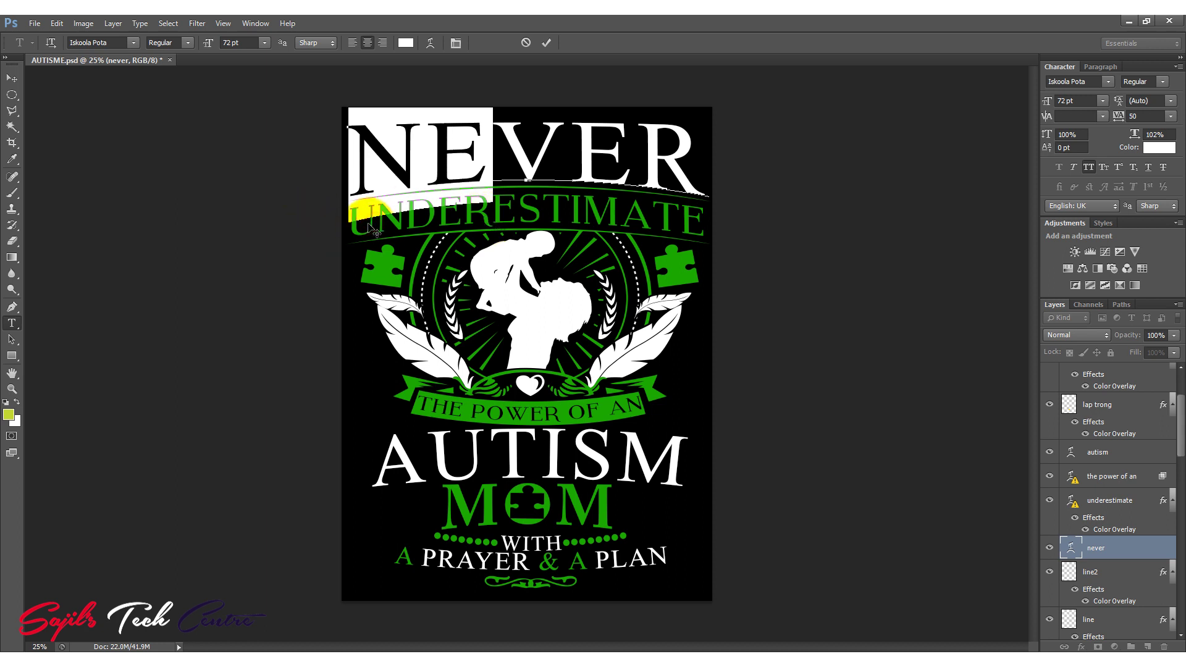
drag(701, 166, 293, 152)
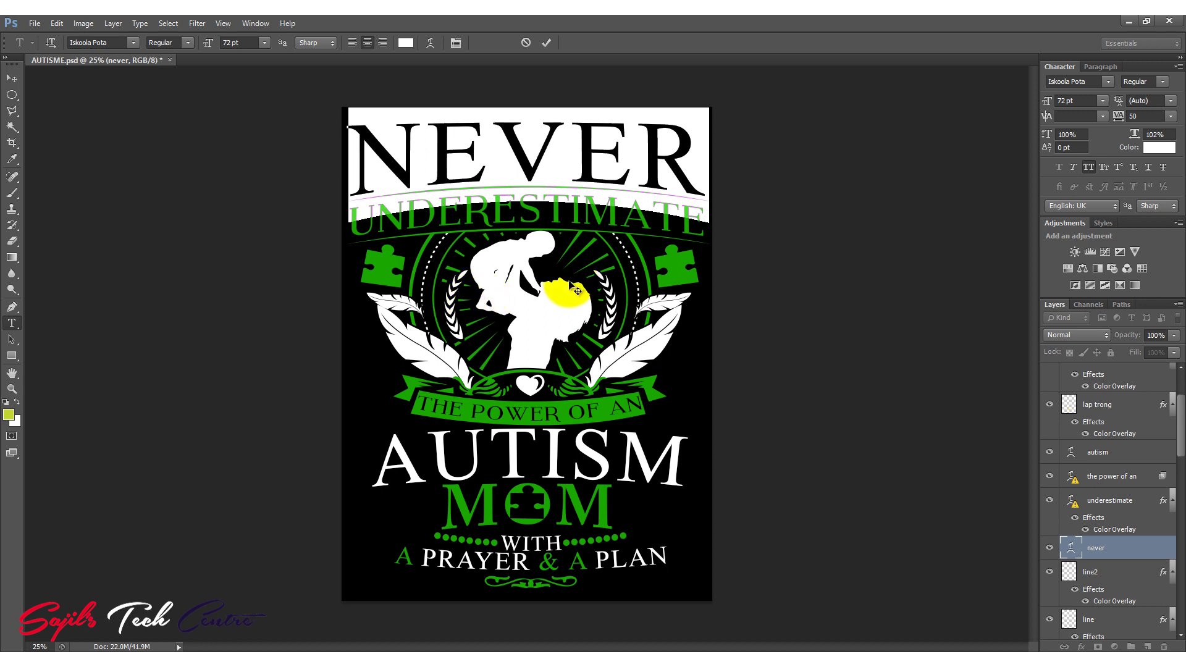
click(698, 171)
drag(698, 170, 373, 134)
click(406, 43)
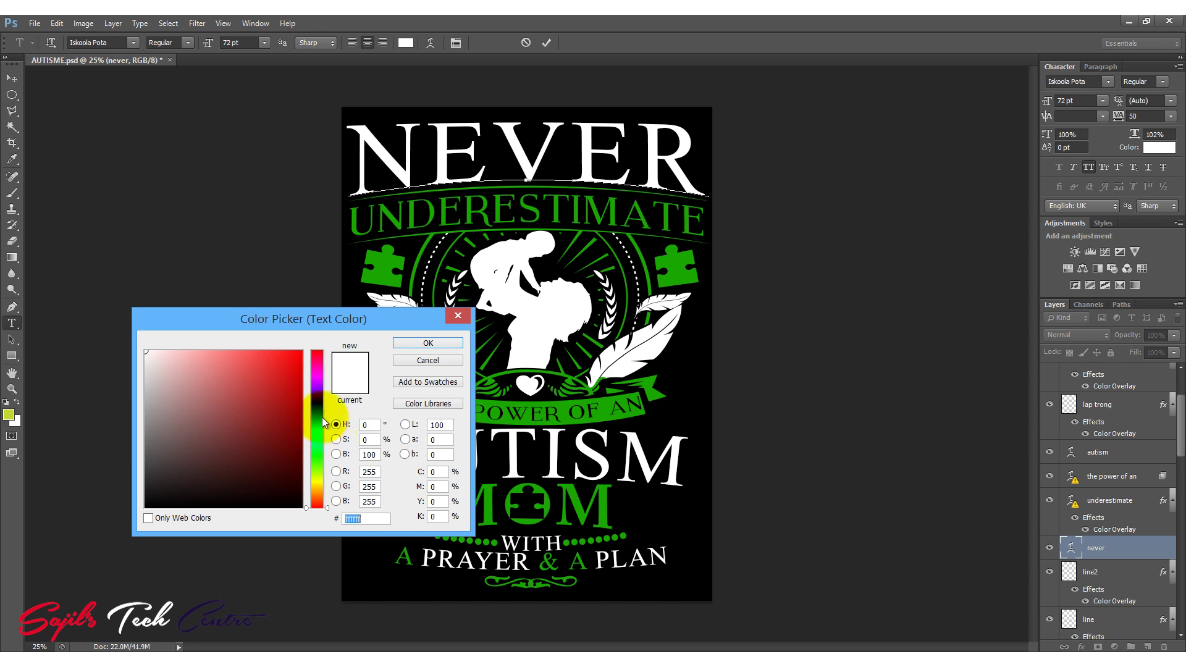
drag(316, 404, 316, 445)
click(291, 386)
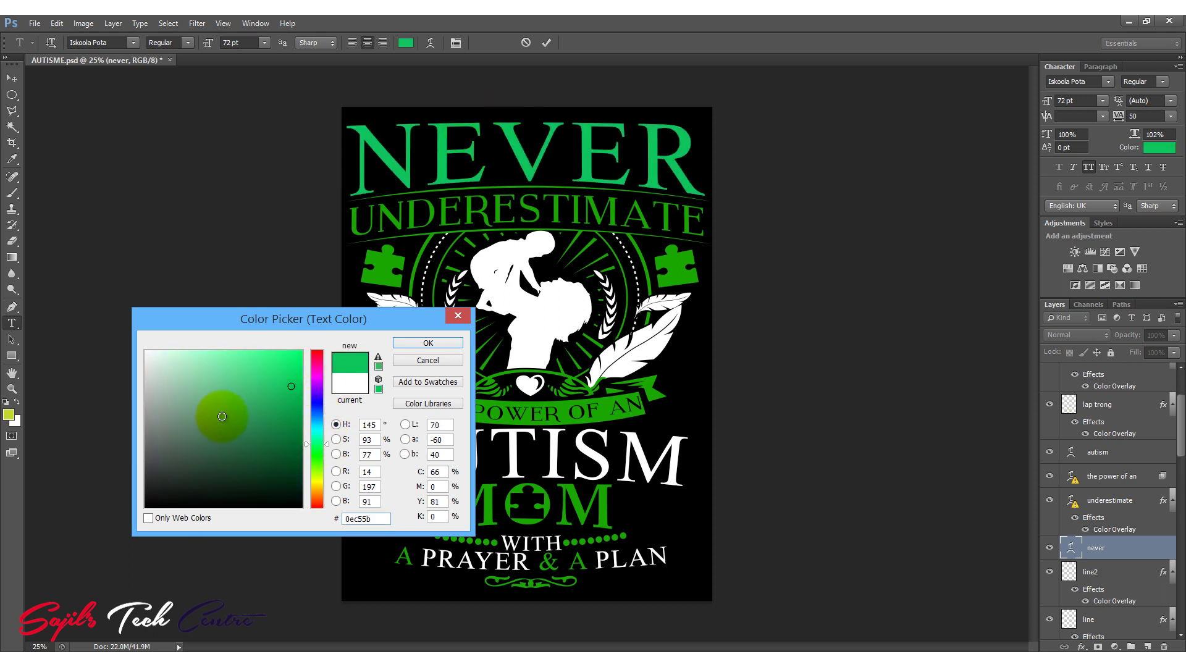
click(414, 342)
click(11, 78)
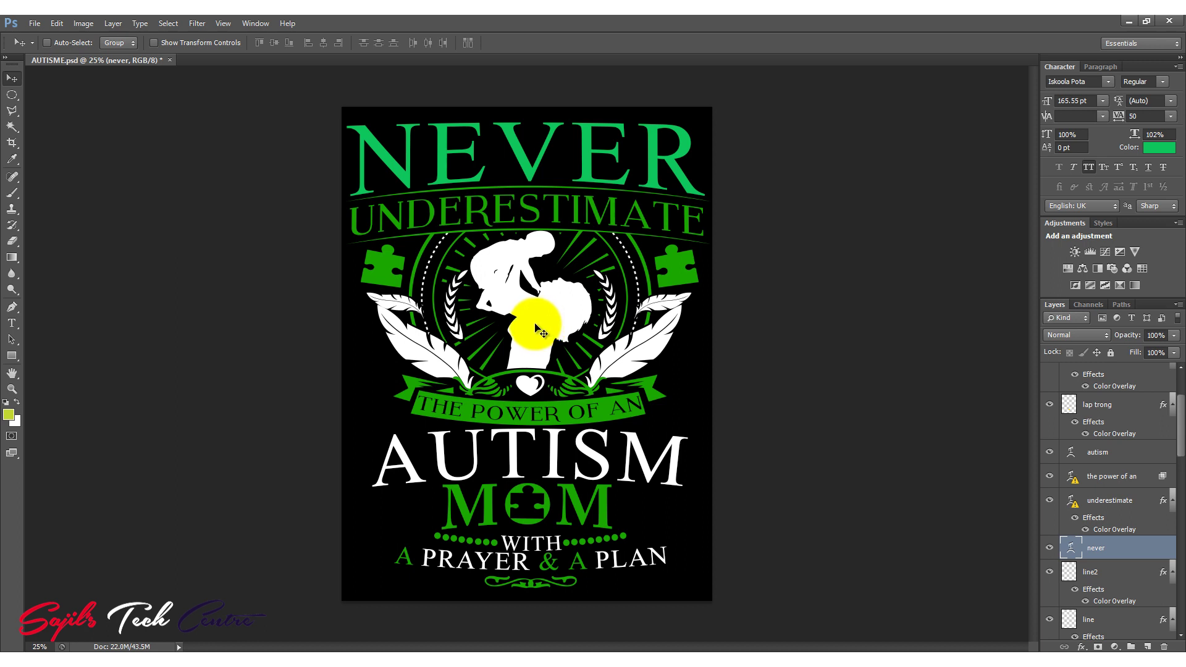
Select the Mother and baby layer by picking the white silhouette in the middle of the artwork
right_click(534, 324)
click(540, 331)
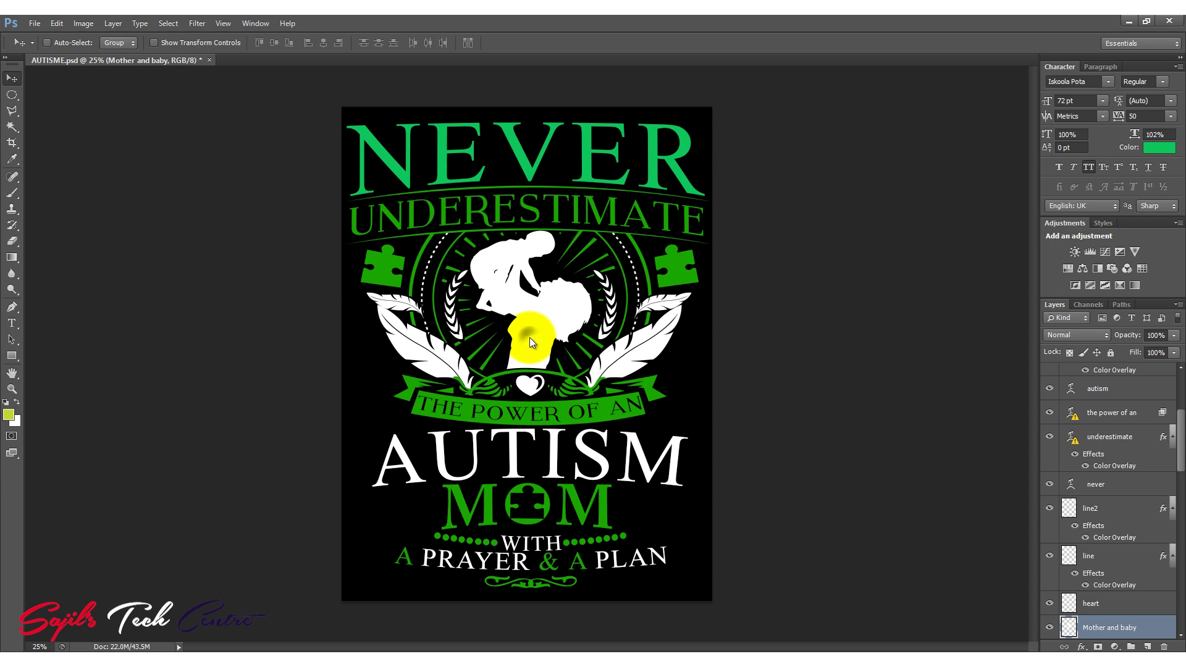
right_click(529, 338)
click(543, 347)
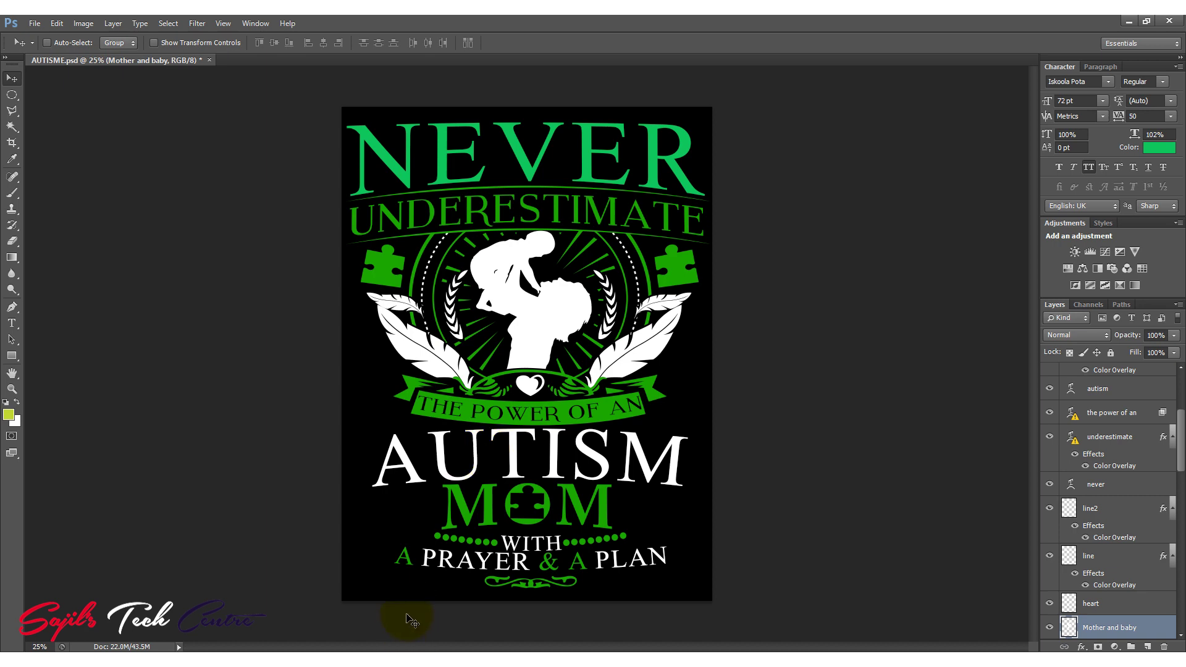
Switch to Chrome and search Google for "vector images" in a new tab
click(474, 649)
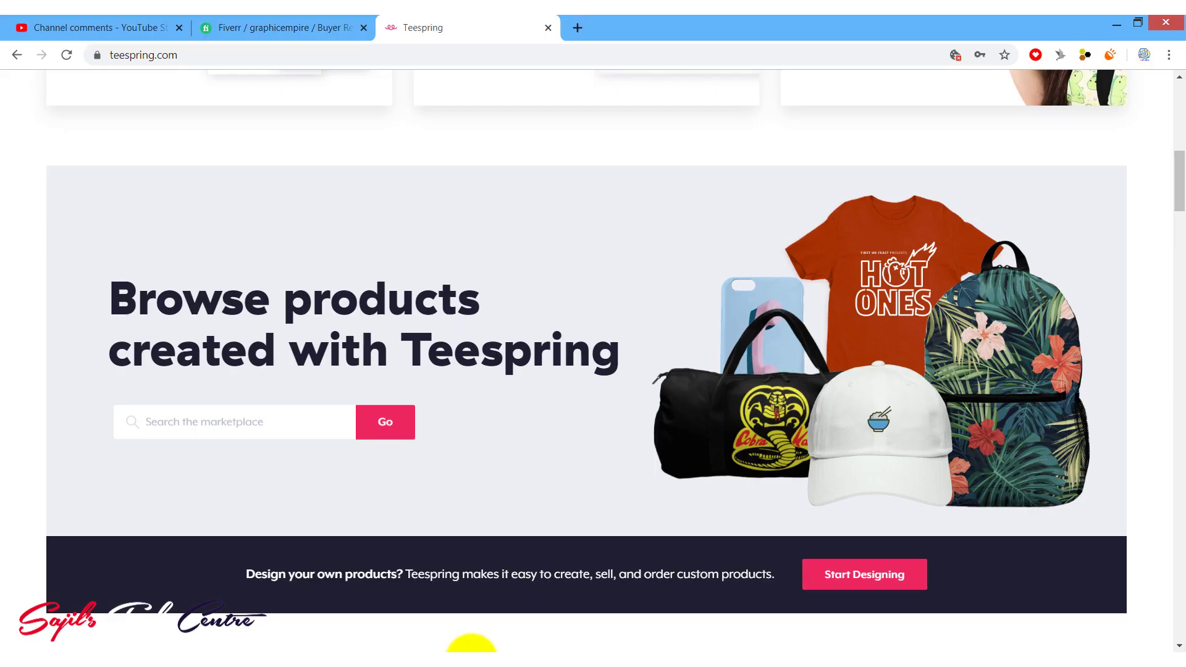
click(576, 25)
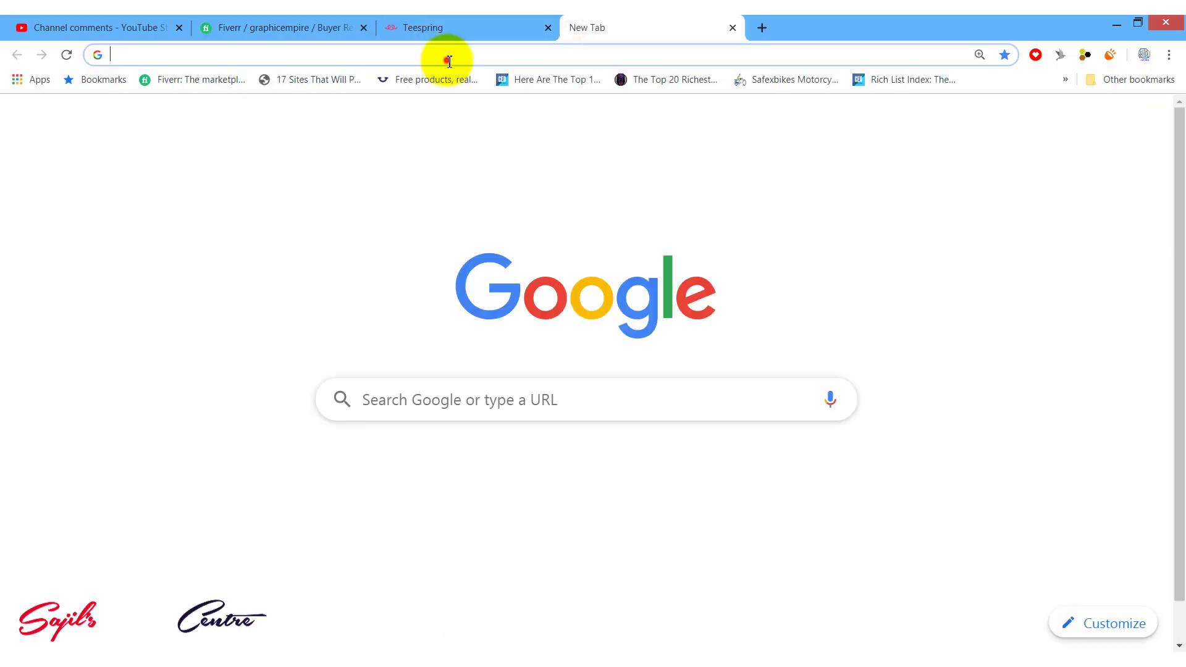
click(537, 400)
text(vector)
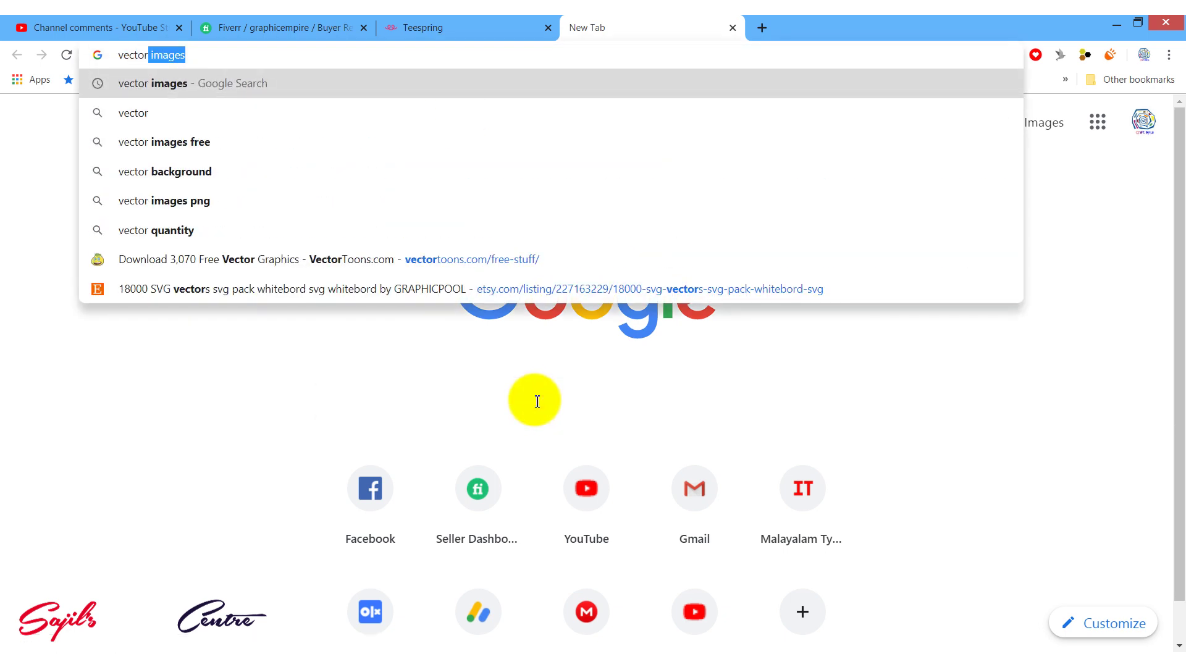
key(Return)
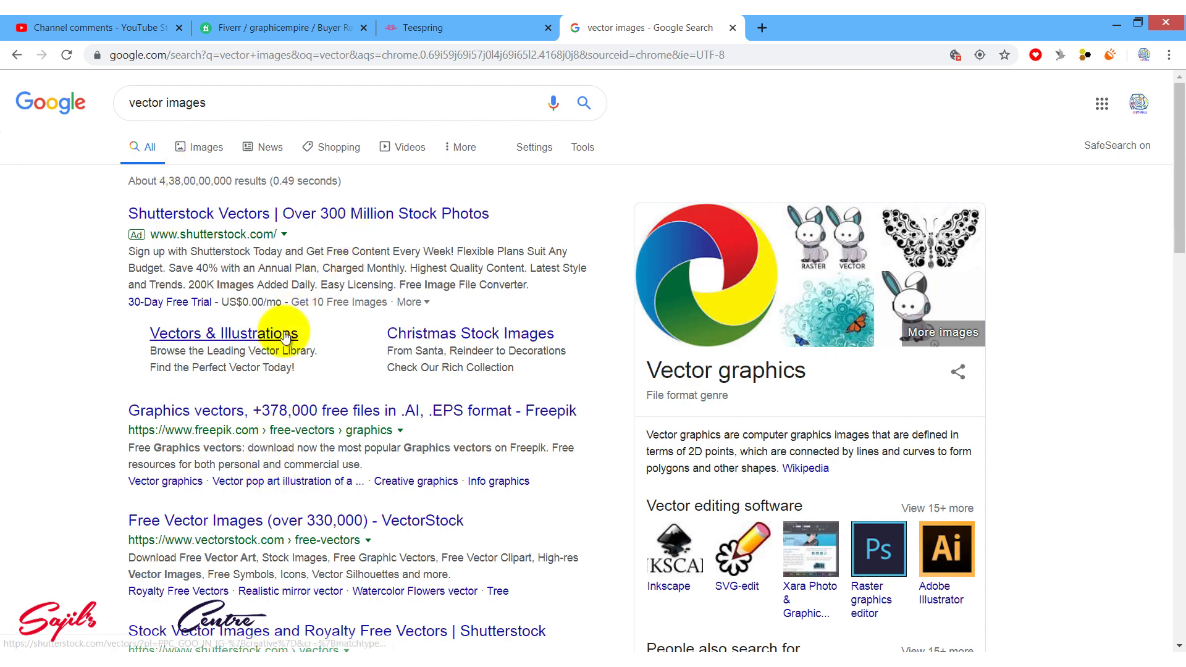
Show the image results for the vector images search and look through them
drag(1176, 166, 1027, 167)
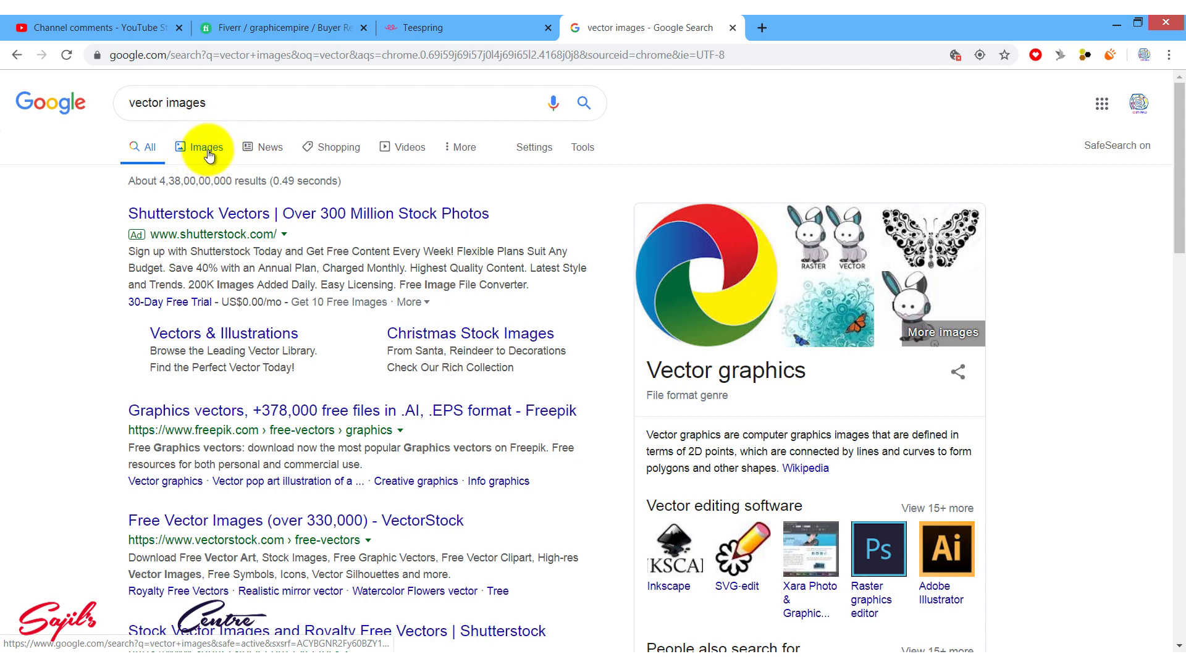
click(207, 151)
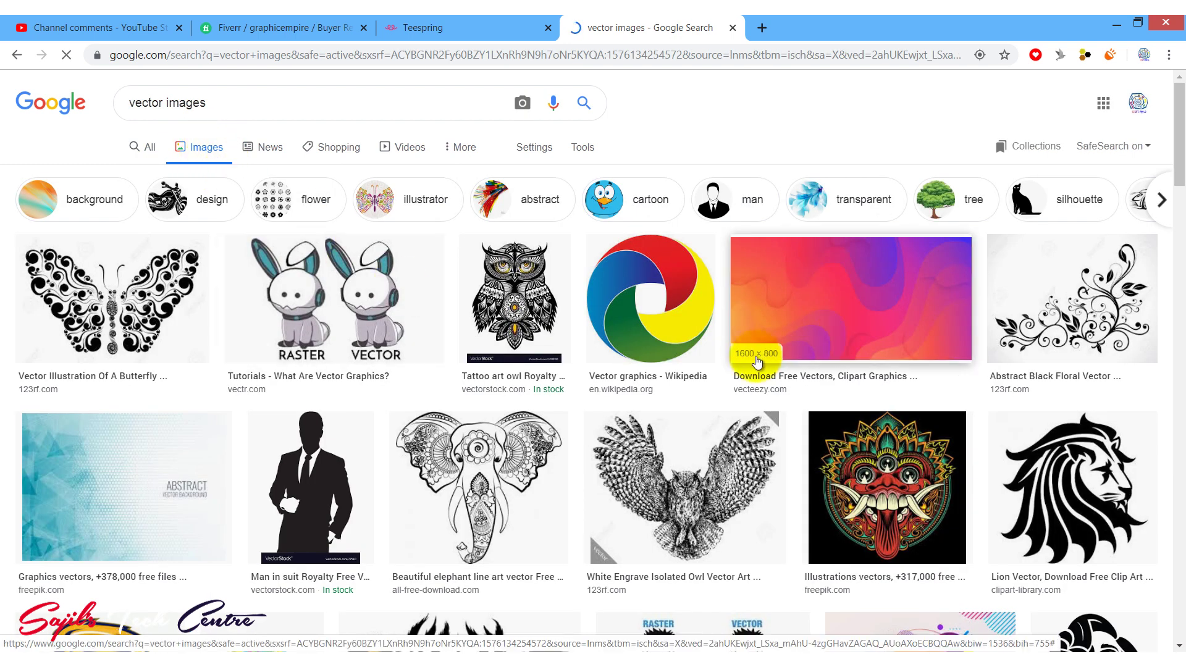
scroll(1182, 166, down, 1)
drag(1181, 166, 1176, 108)
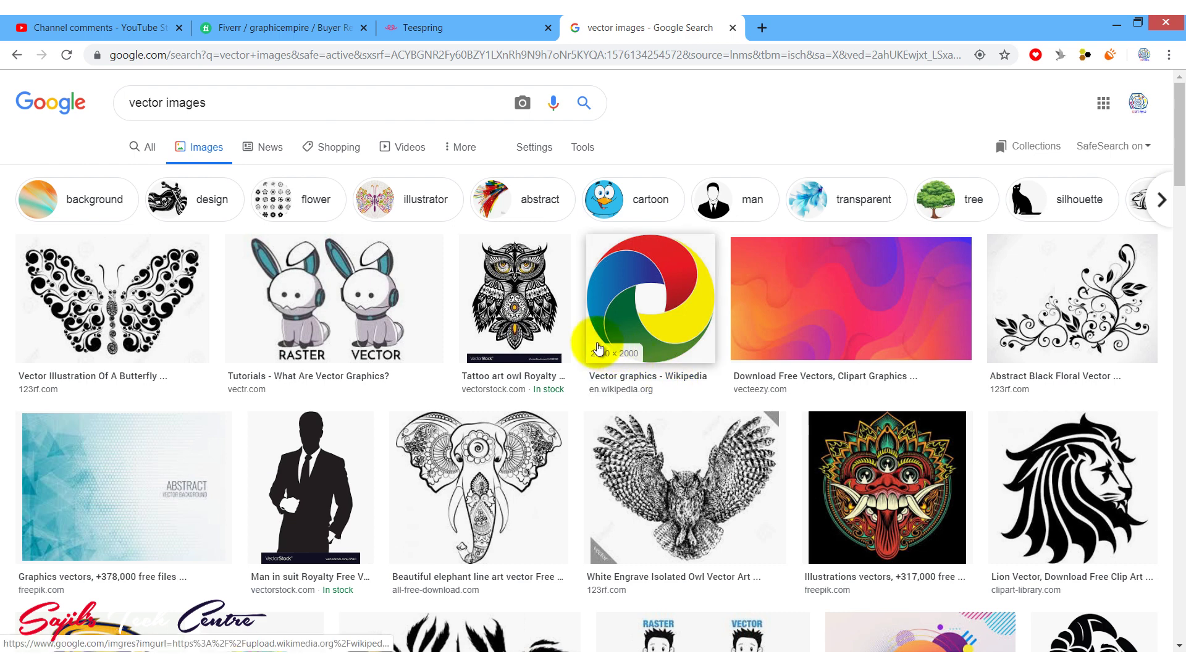
Run an advanced image search for vector images with usage rights set to "free to use, share or modify, even commercially"
click(529, 150)
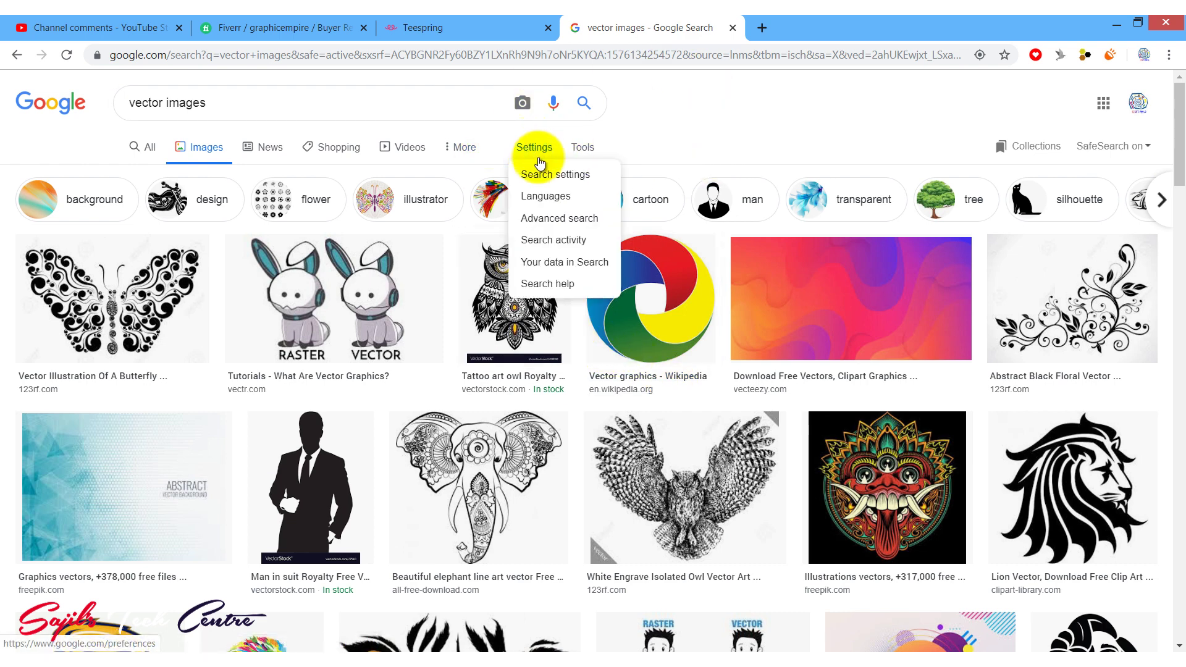
click(567, 222)
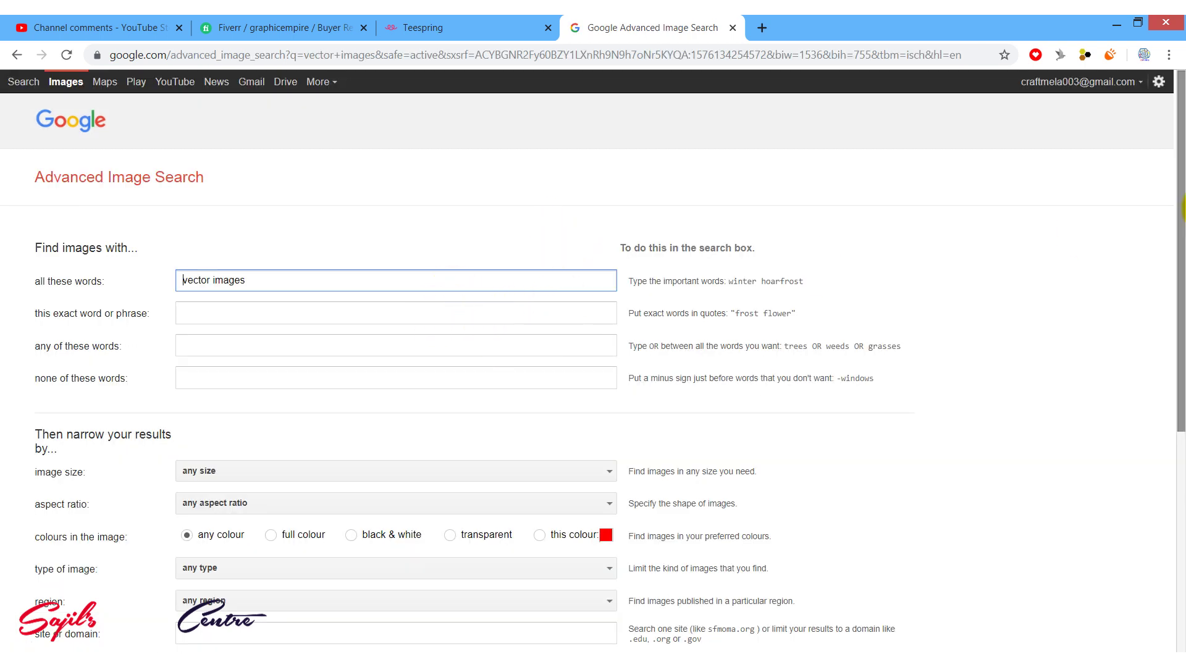
scroll(1174, 213, down, 3)
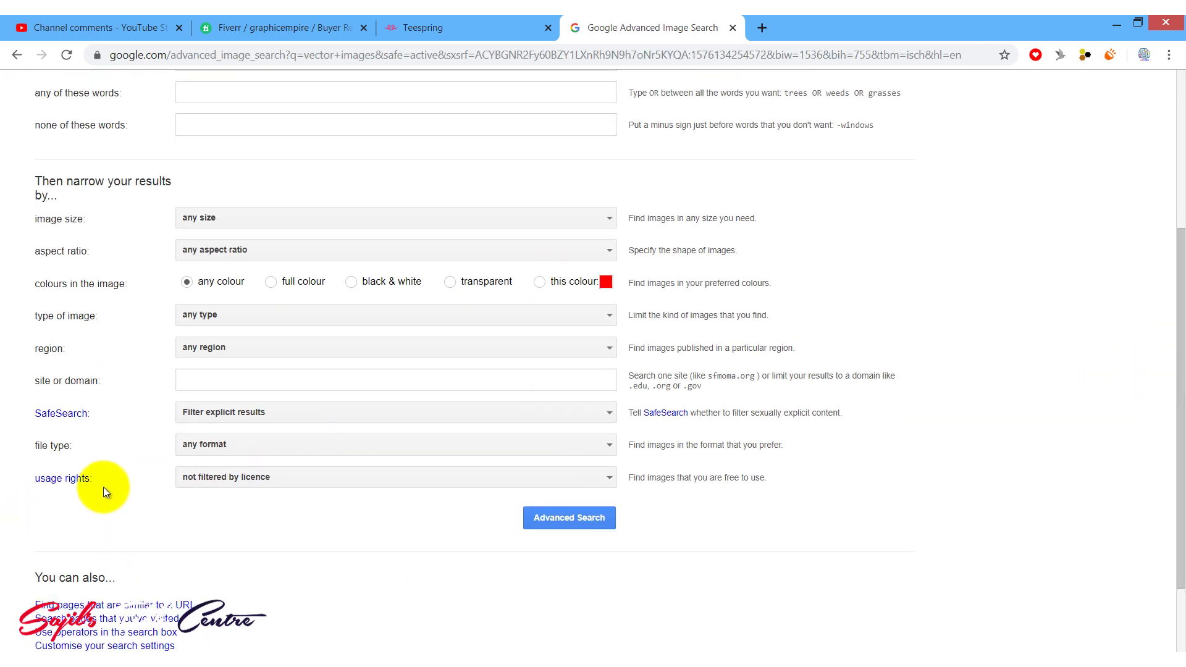
drag(97, 478, 25, 478)
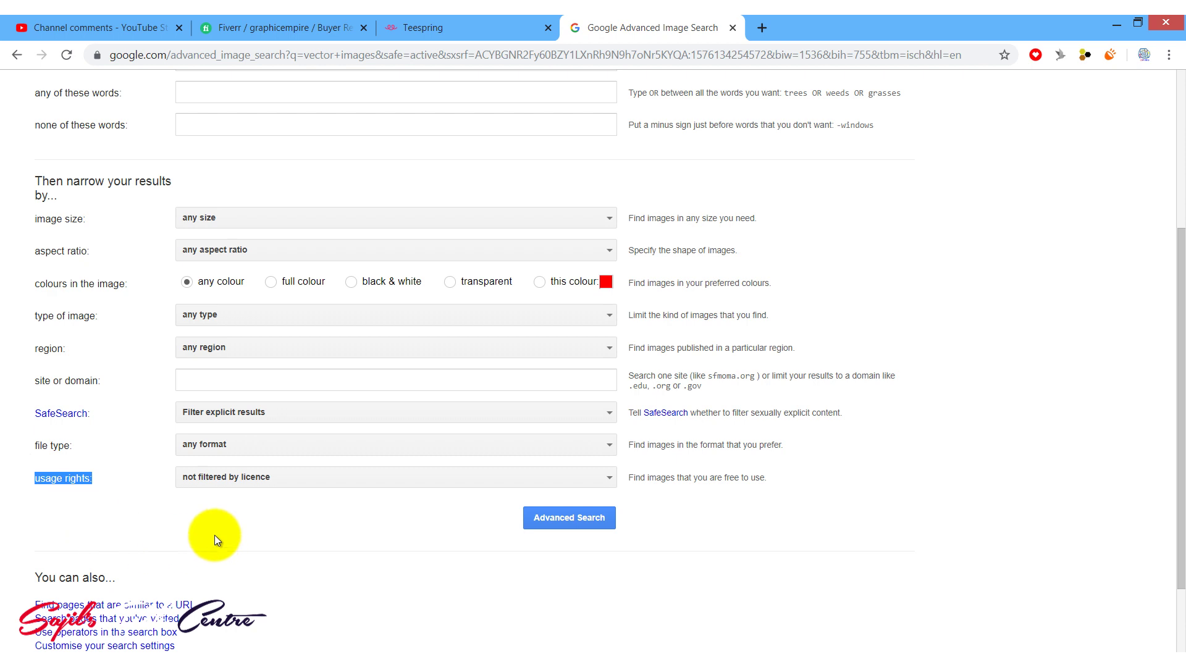
click(224, 511)
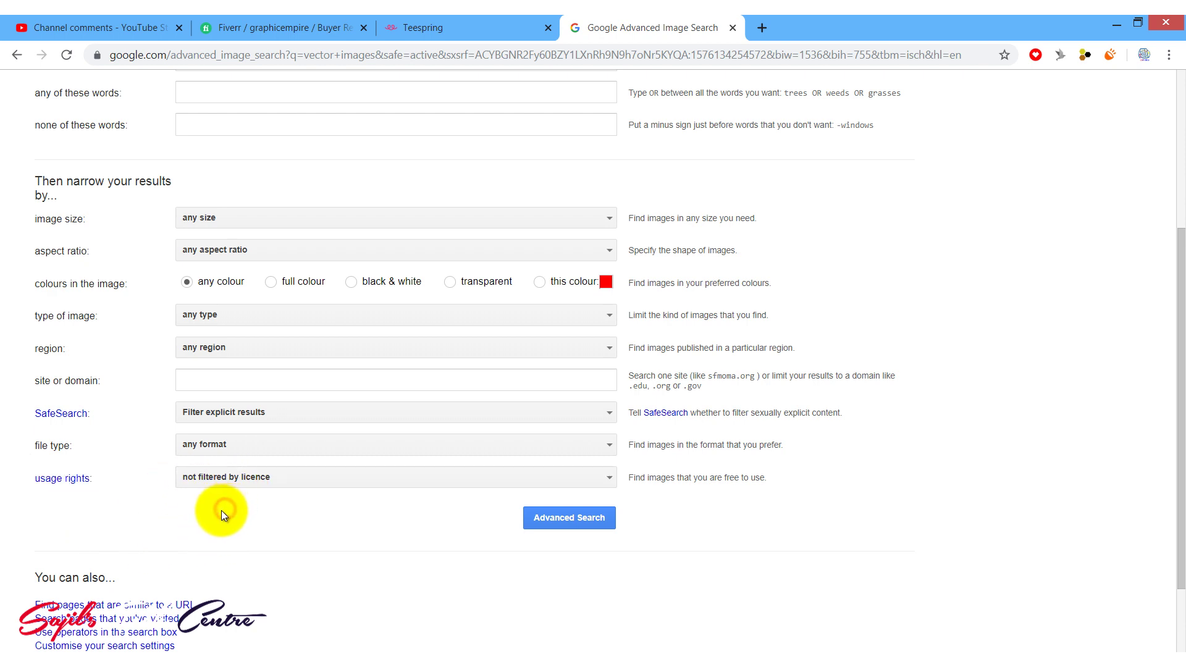
click(280, 482)
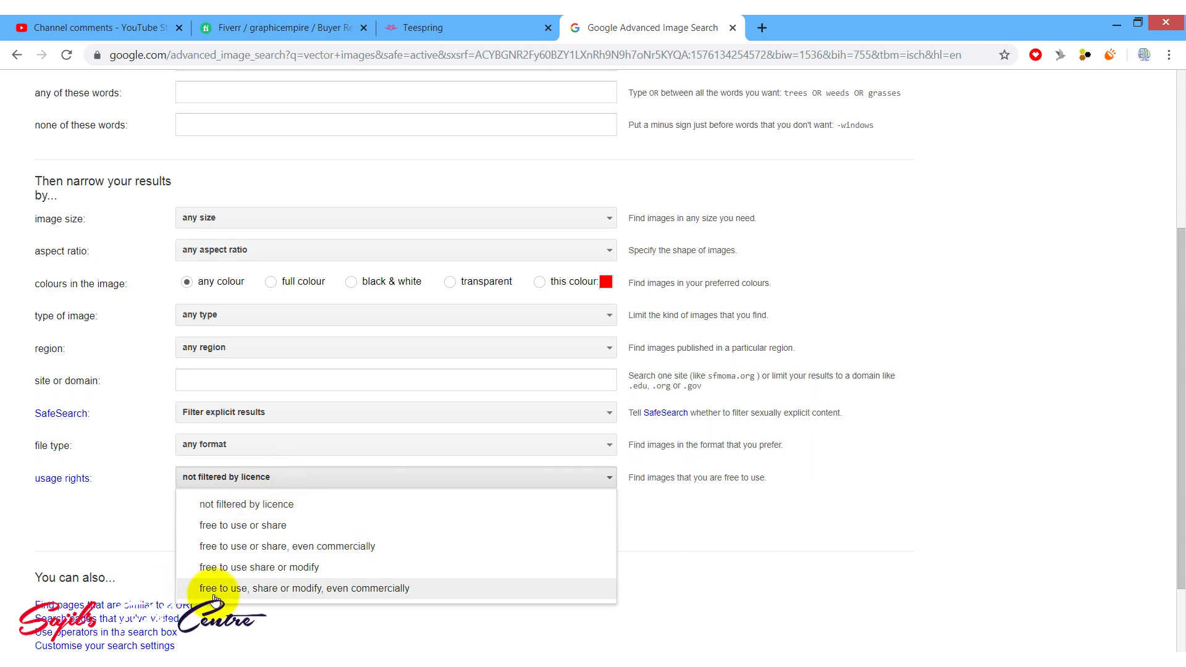
click(309, 590)
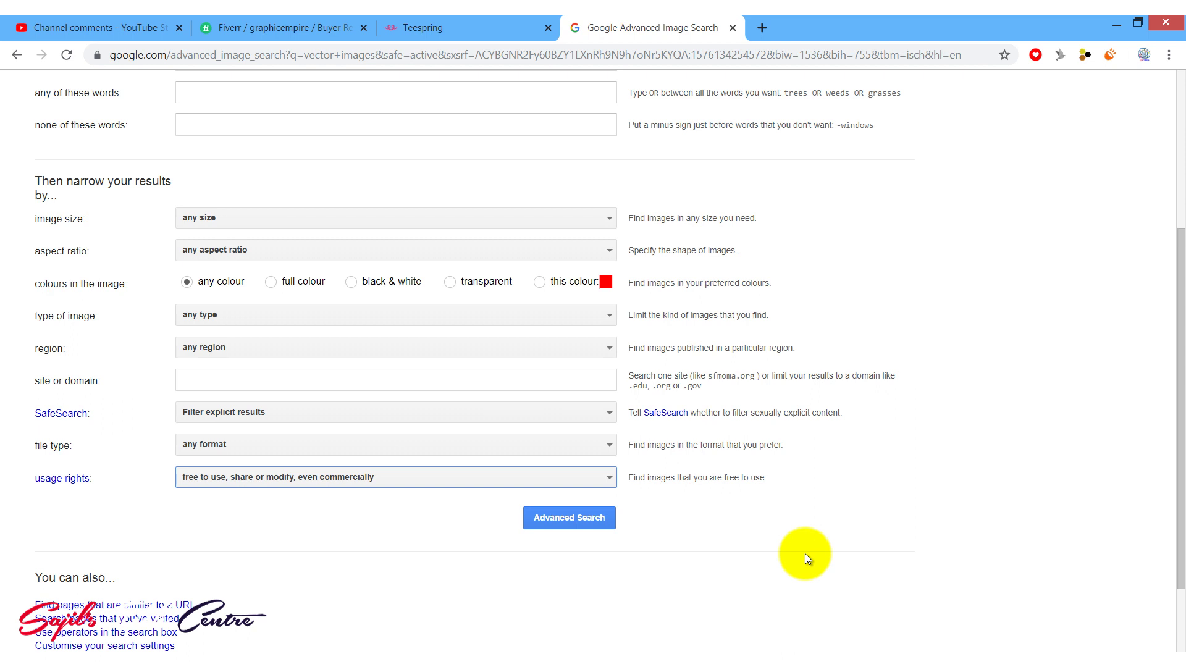
click(550, 521)
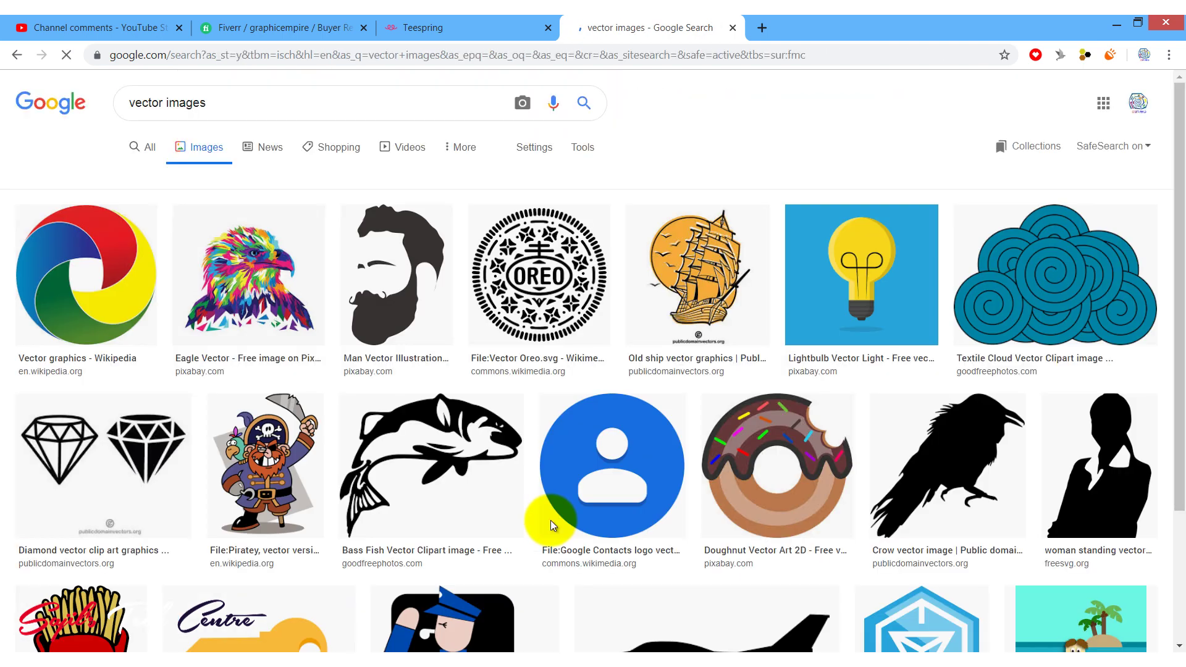
Change the query to "mom images" and search again with the reuse filter kept
mouse_move(1176, 154)
mouse_down()
mouse_move(1161, 581)
mouse_move(1179, 284)
mouse_move(1168, 264)
mouse_move(1172, 159)
mouse_up()
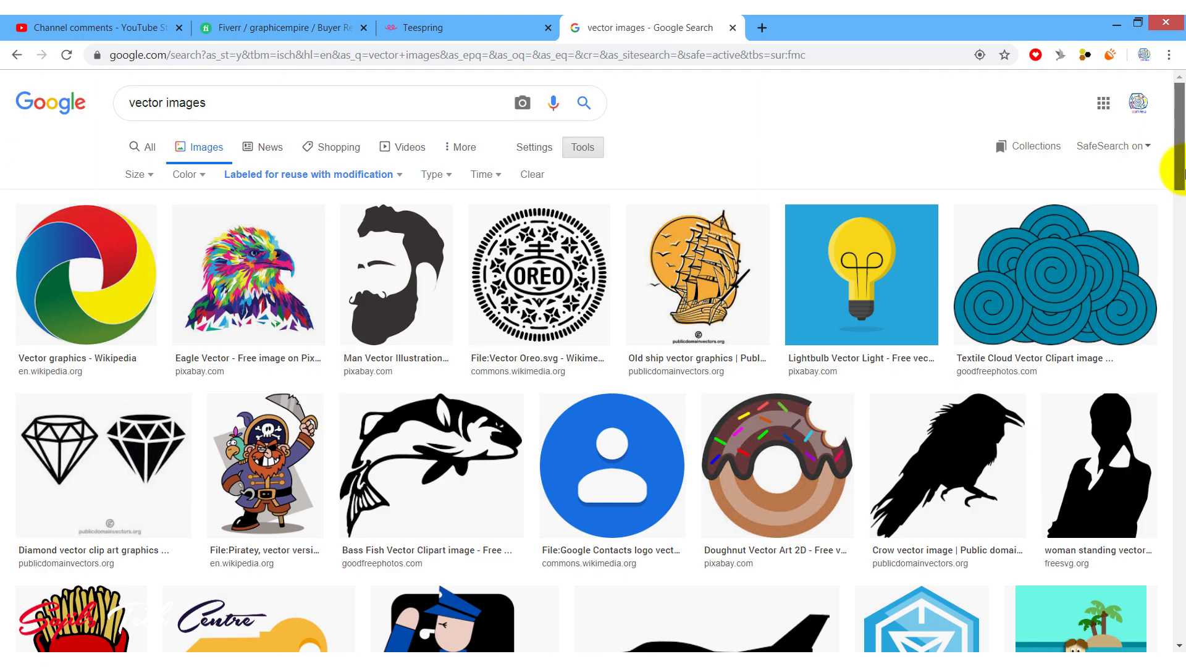
click(165, 110)
drag(163, 108, 47, 110)
text(mom)
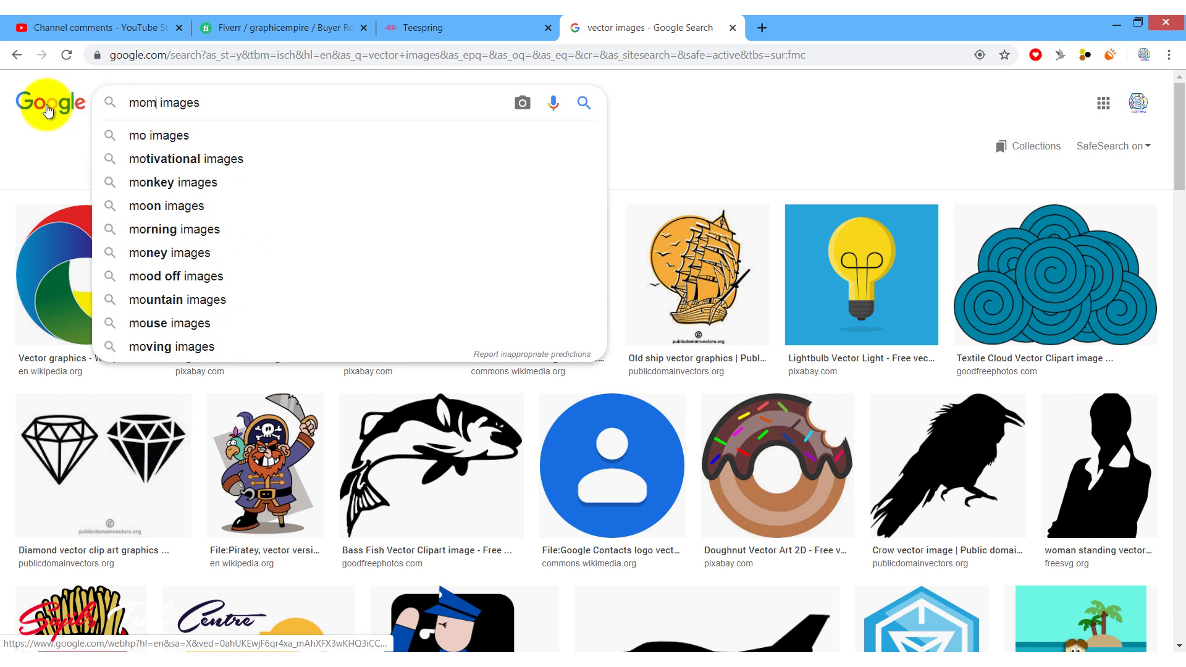
key(Return)
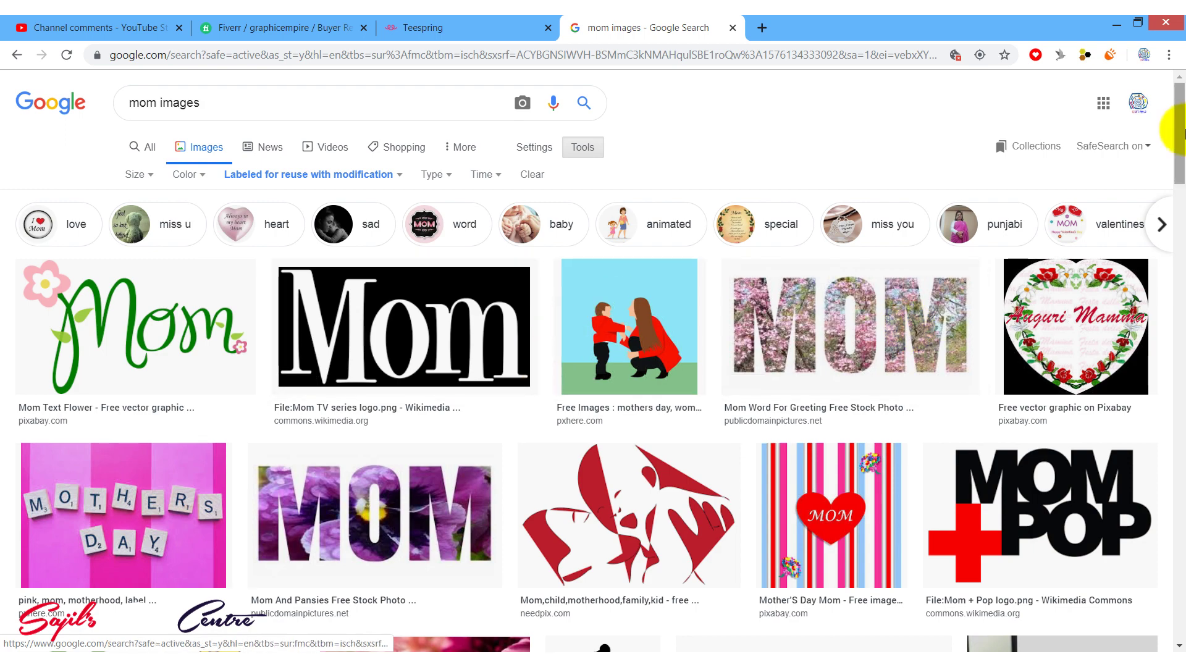
Download the "Silhouette of Mum Raising a Child in the Air" image from the mom image results and open it in Photoshop
drag(1178, 139, 1177, 213)
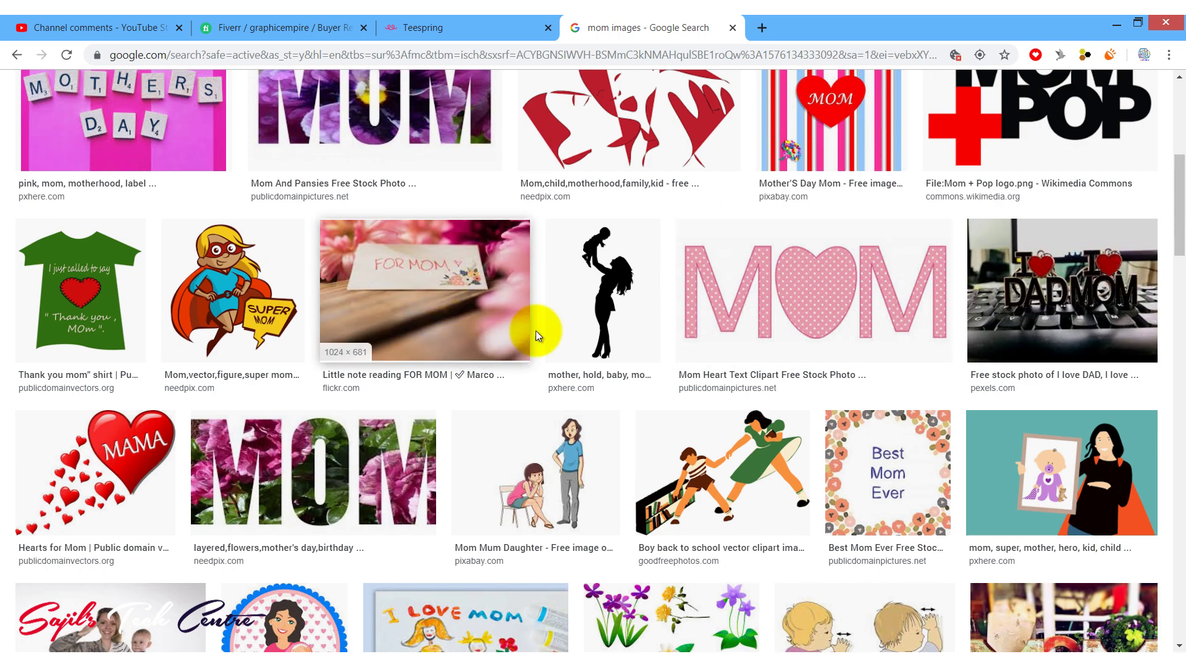
click(585, 285)
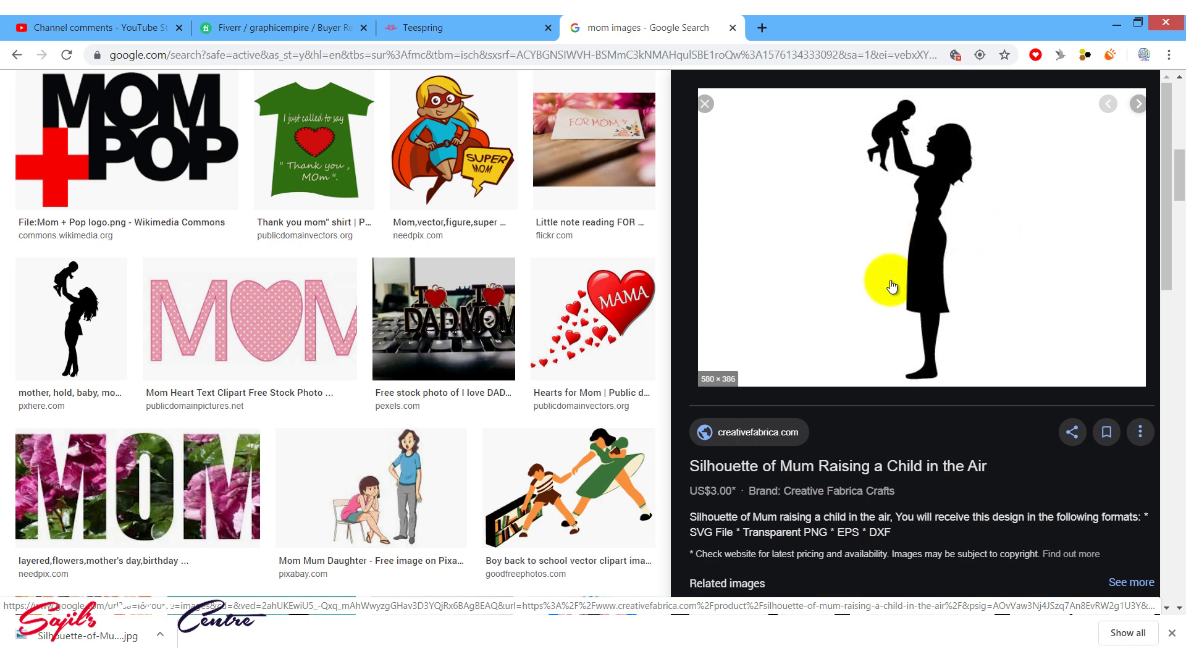
drag(891, 286, 589, 647)
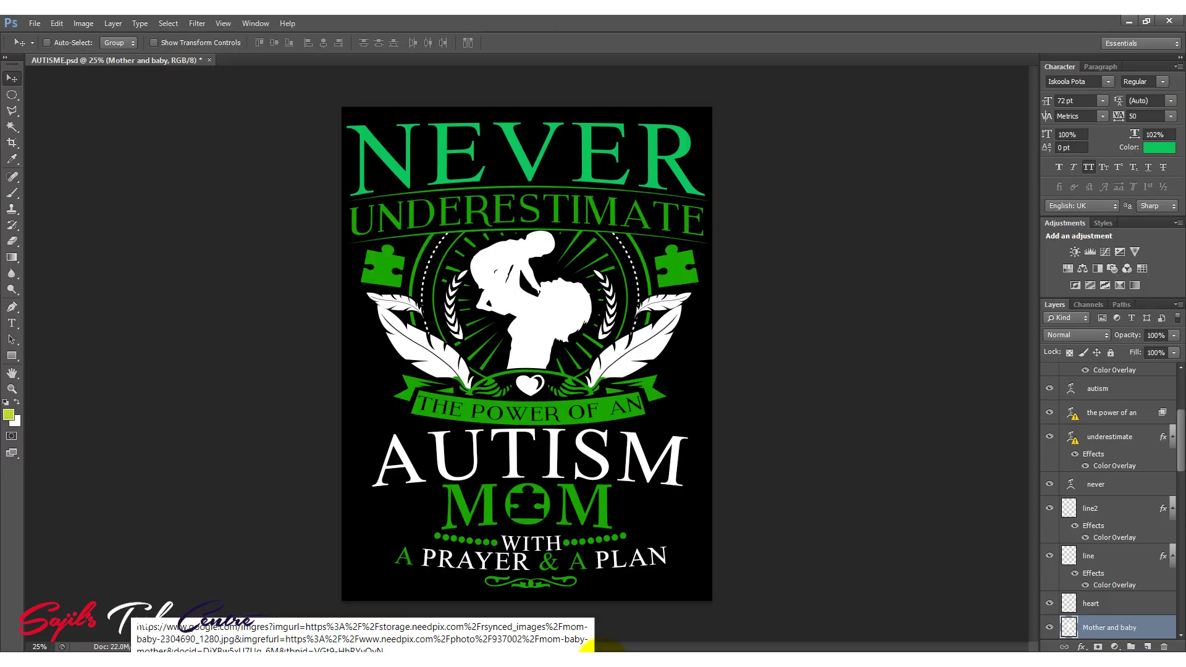
click(36, 24)
click(40, 53)
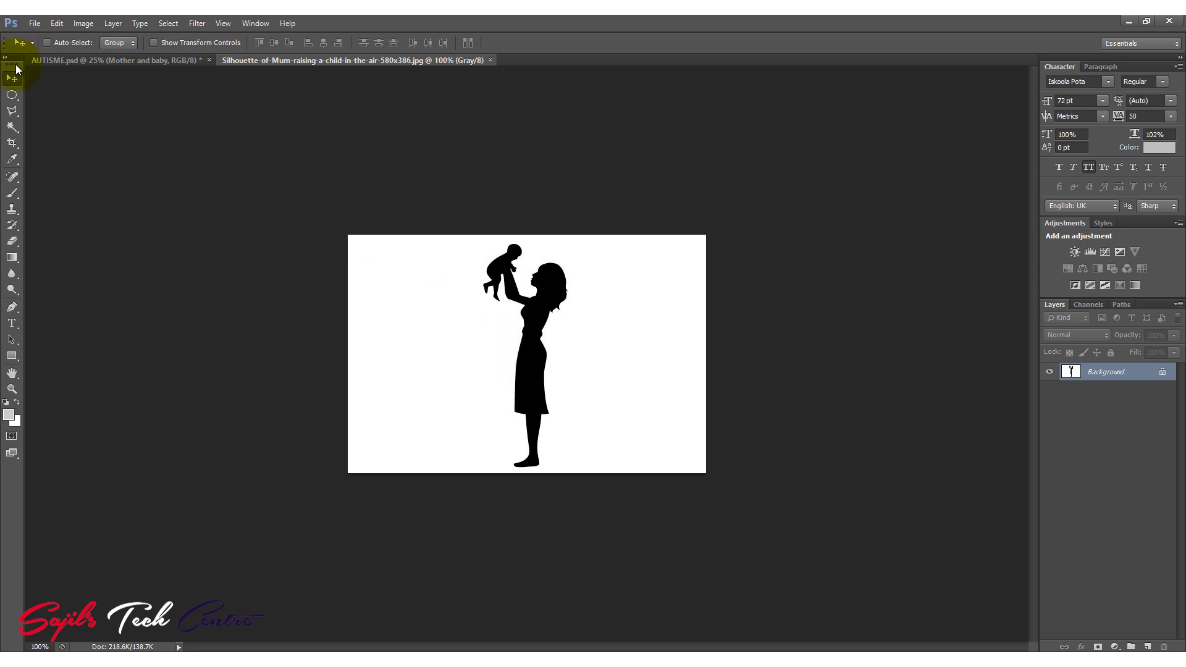
Select the black mother-and-child silhouette by picking the white background with the Magic Wand and inverting the selection
click(11, 128)
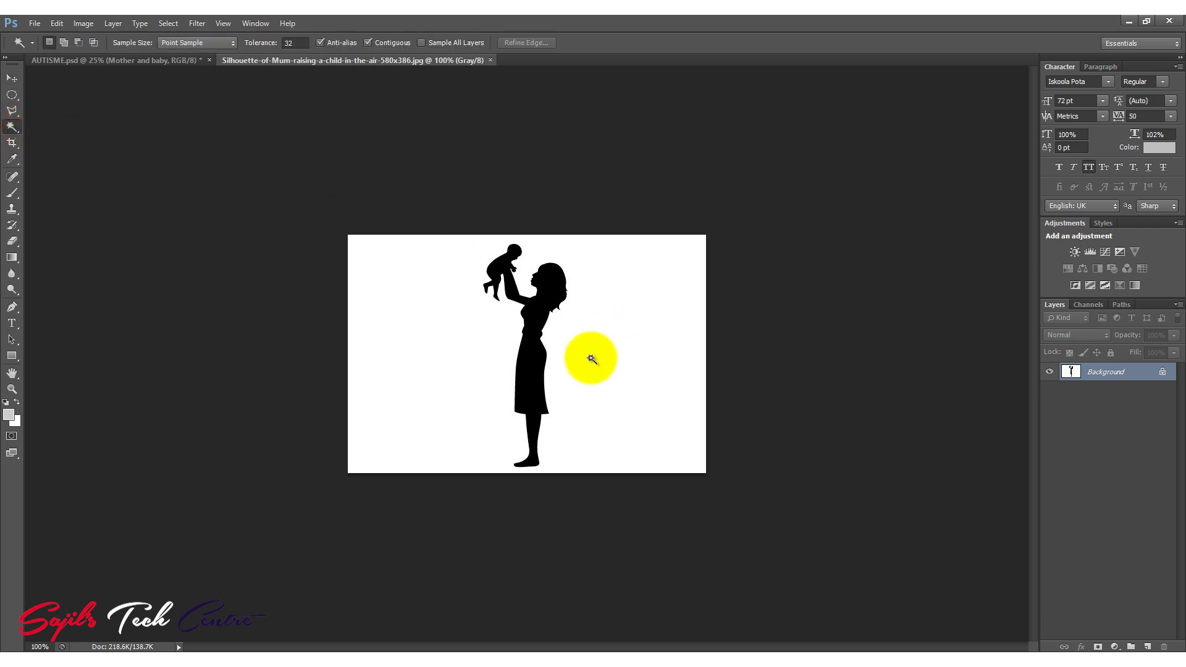
click(110, 61)
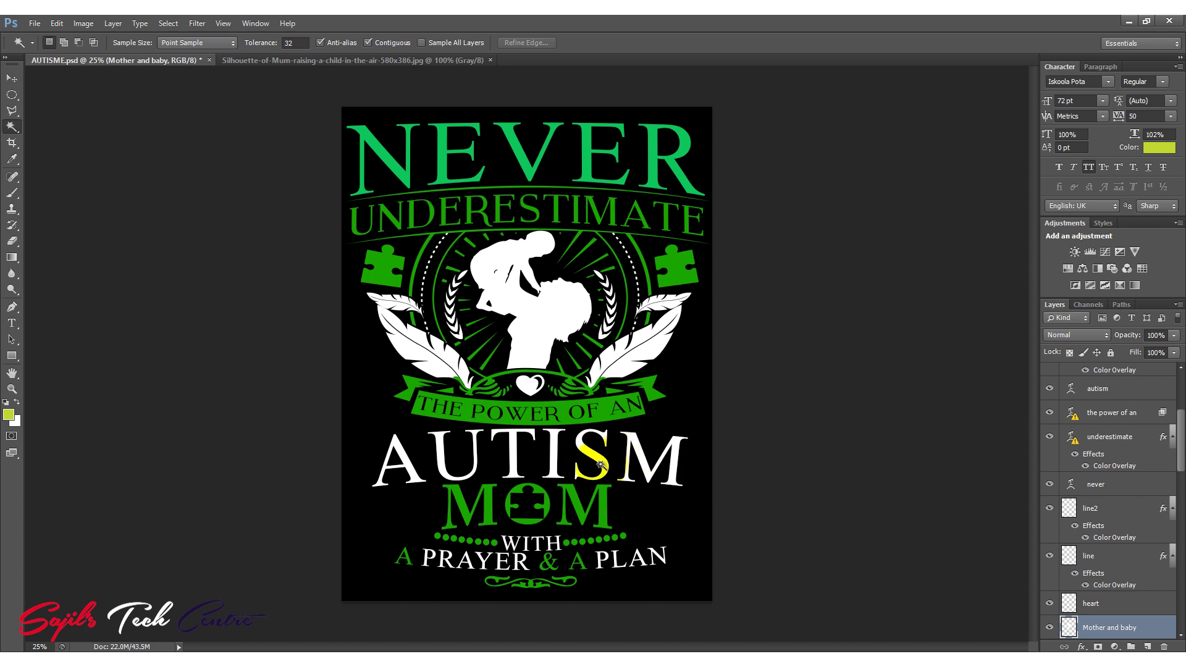
click(334, 60)
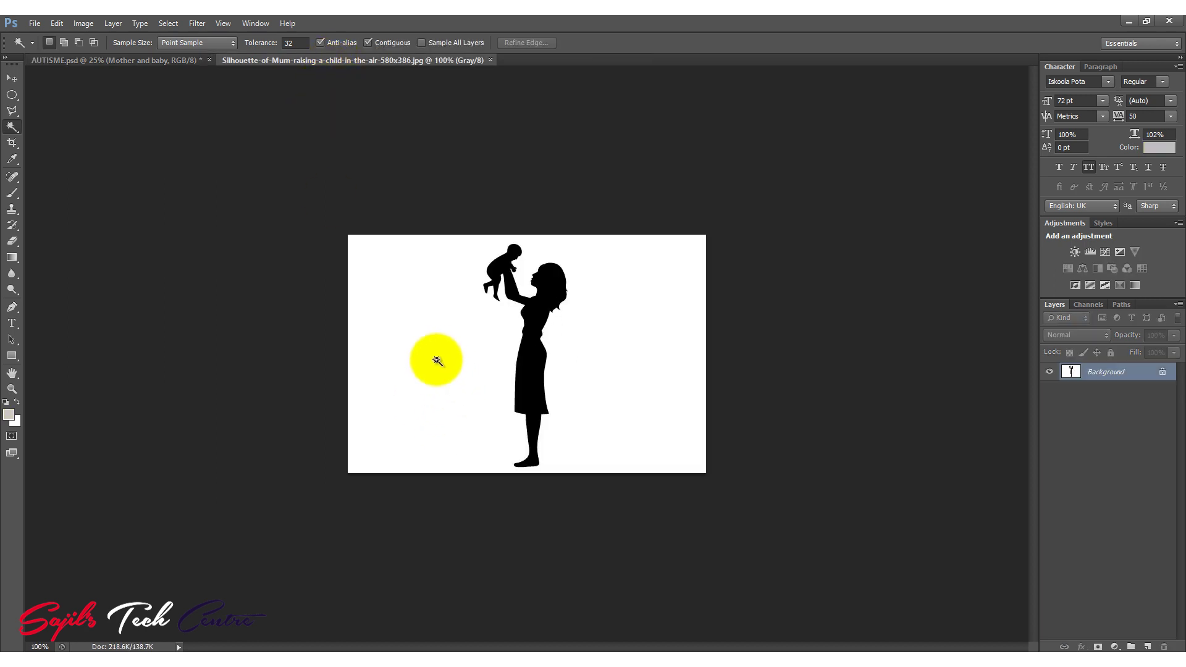
click(436, 360)
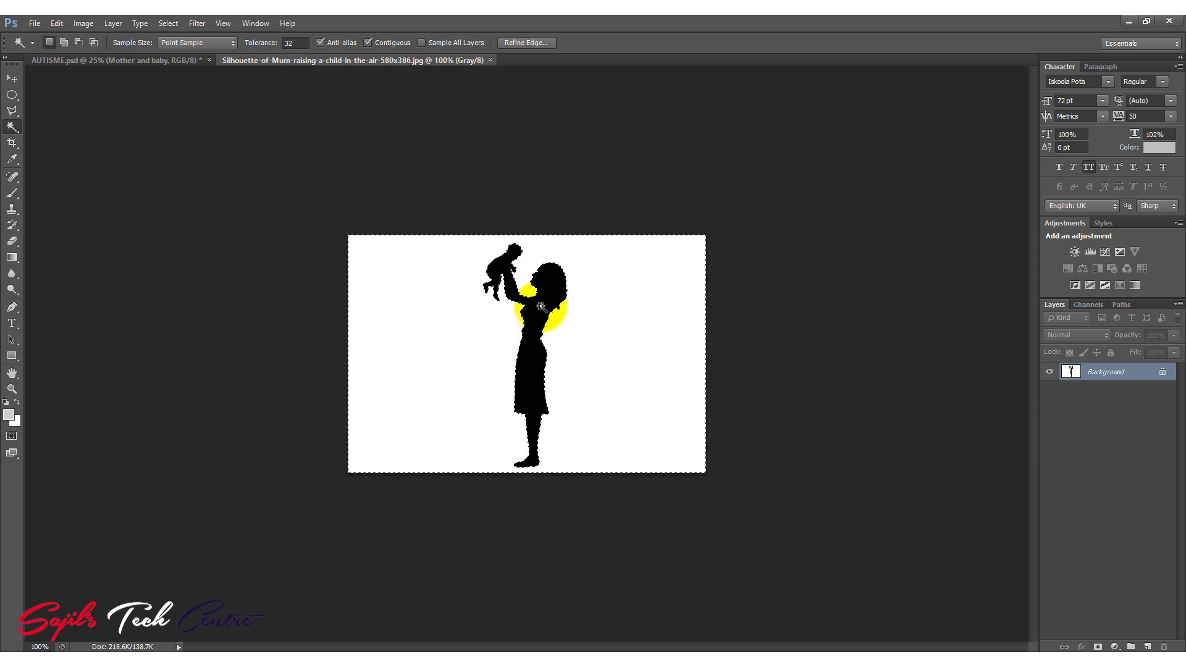
click(530, 378)
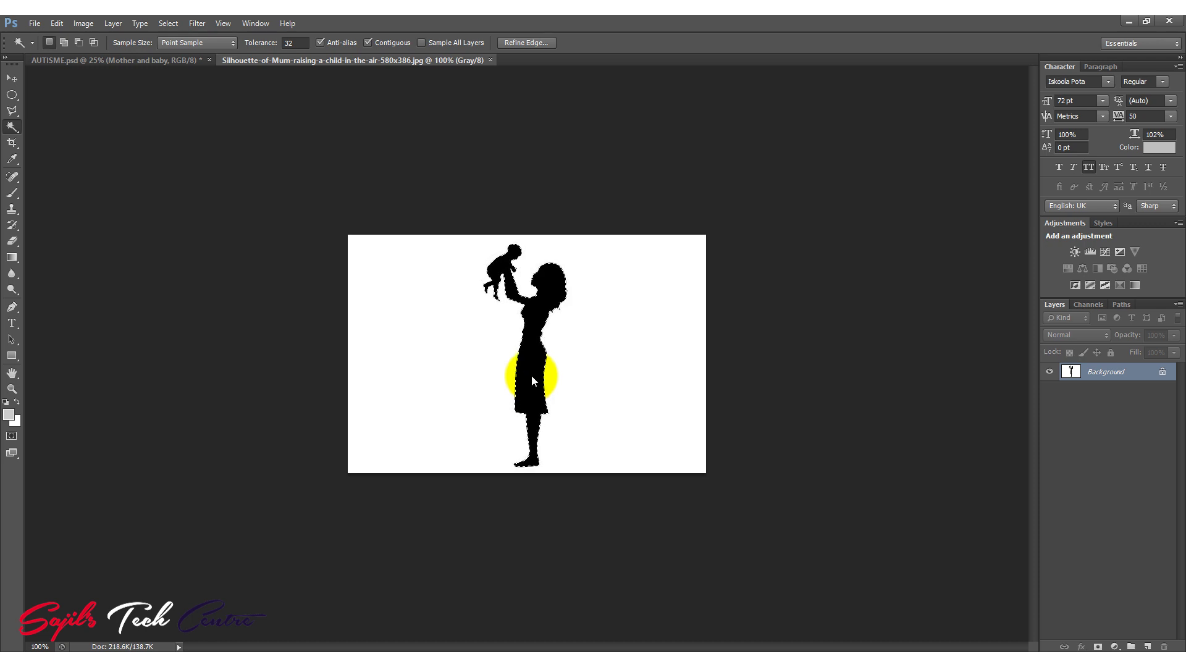
Copy the selected silhouette and paste it into a new transparent document
key(ctrl+n)
key(Return)
key(ctrl+v)
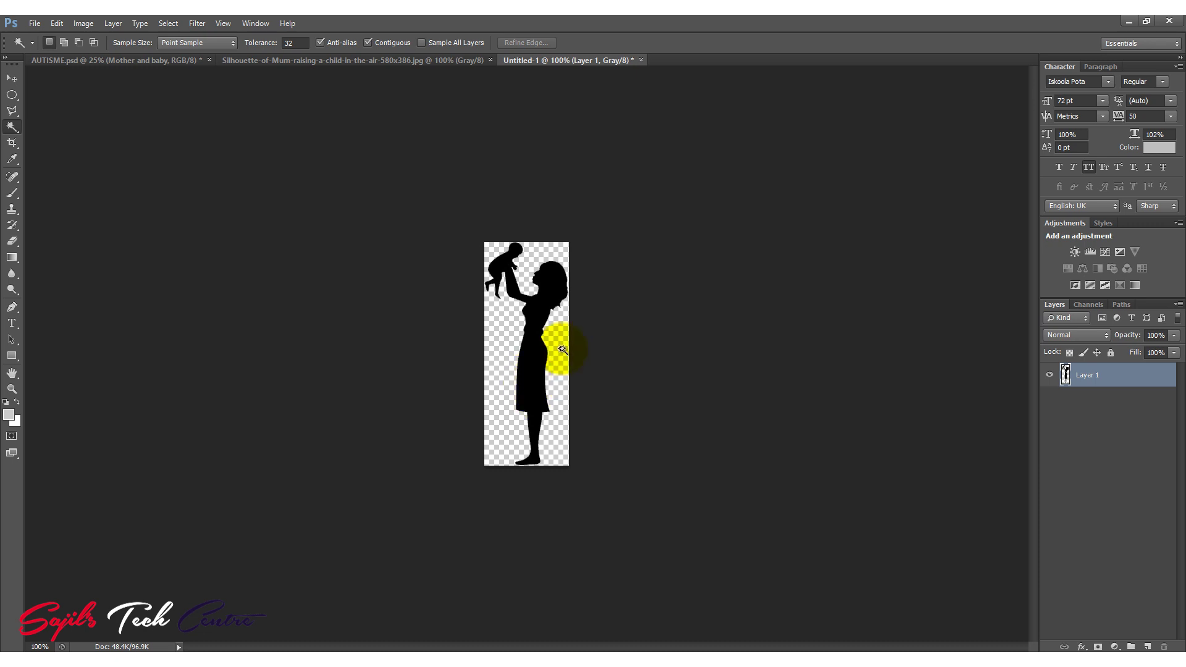
Copy the cut-out silhouette from the new document into the centre of the AUTISME.psd design and close the temporary document
drag(562, 60, 754, 180)
click(11, 78)
click(161, 61)
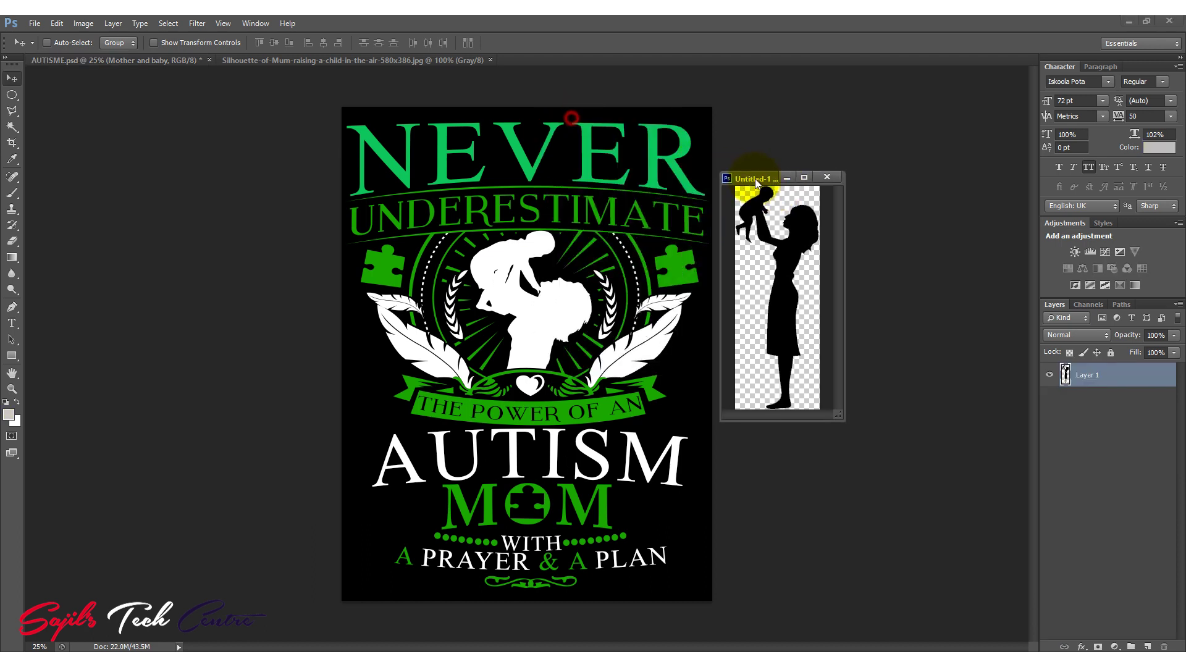
drag(803, 337, 535, 357)
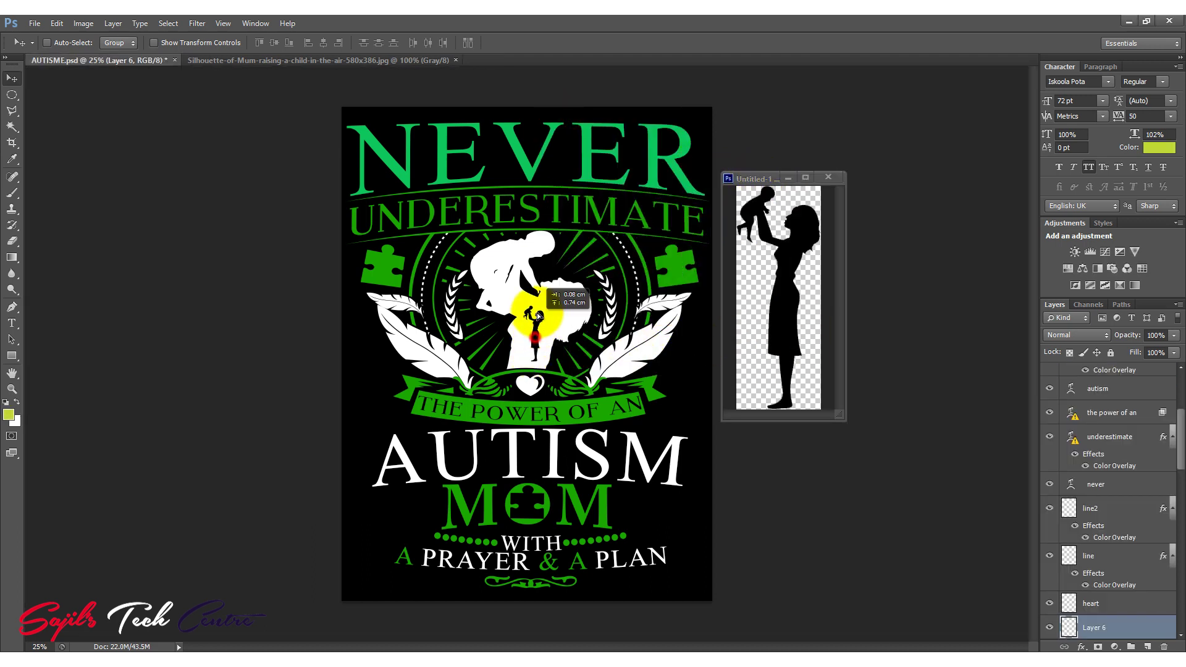
click(827, 178)
click(587, 257)
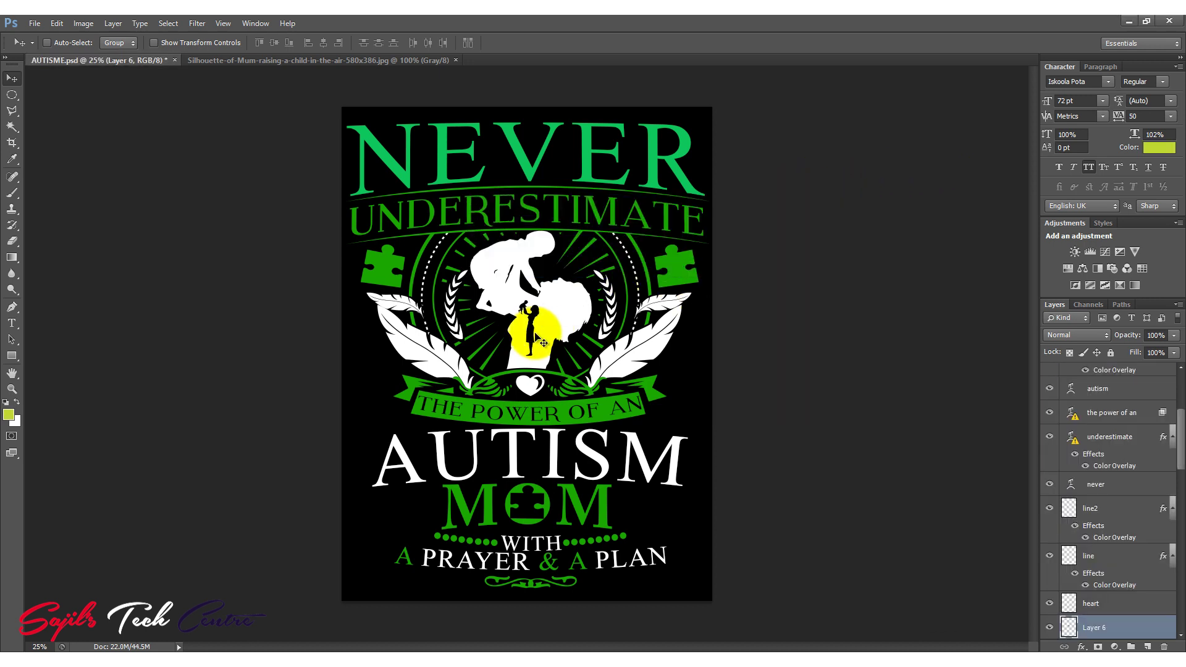
drag(535, 334, 562, 323)
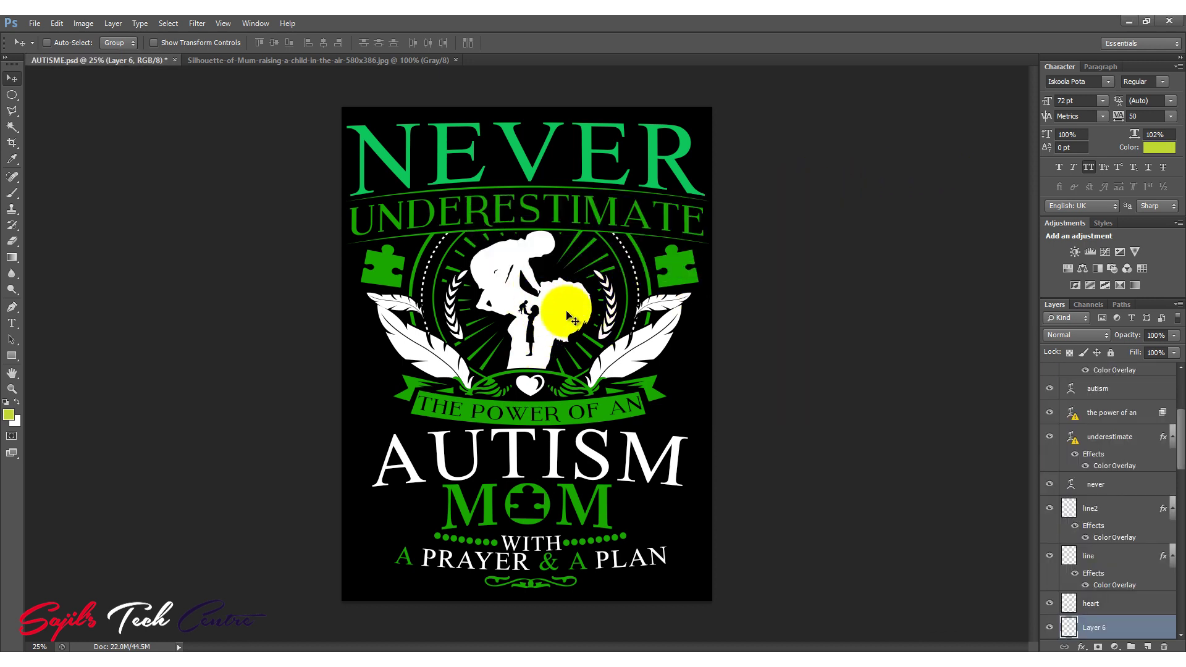
Select the original Mother and baby layer, hide it and show it again
right_click(564, 310)
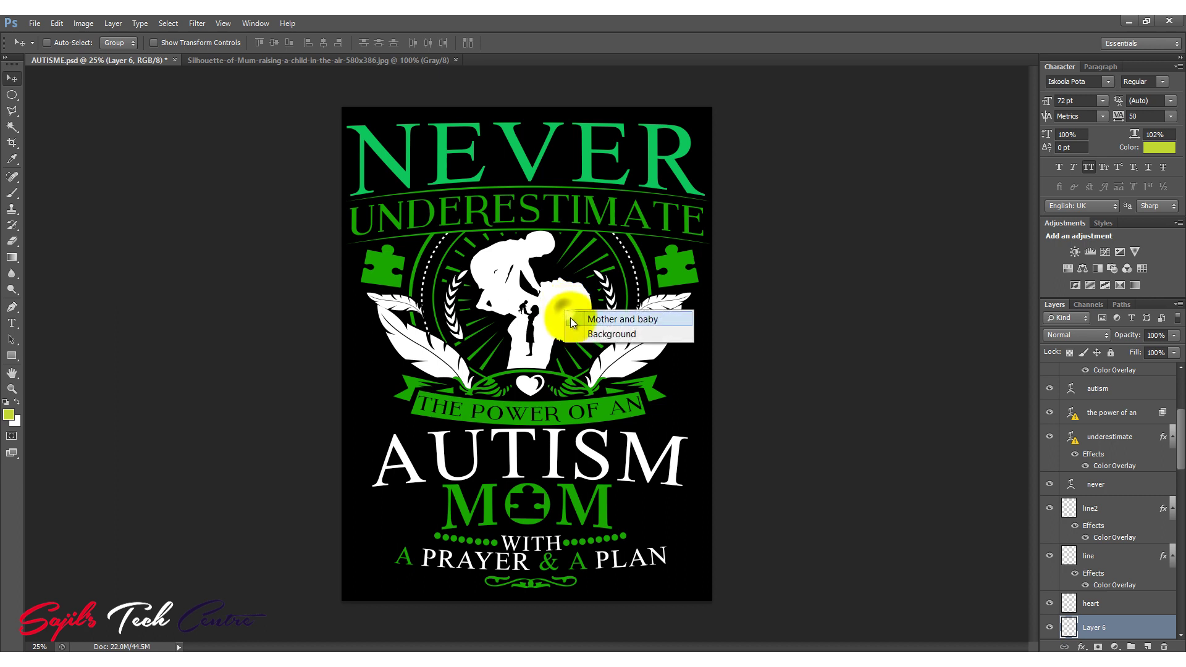
click(635, 321)
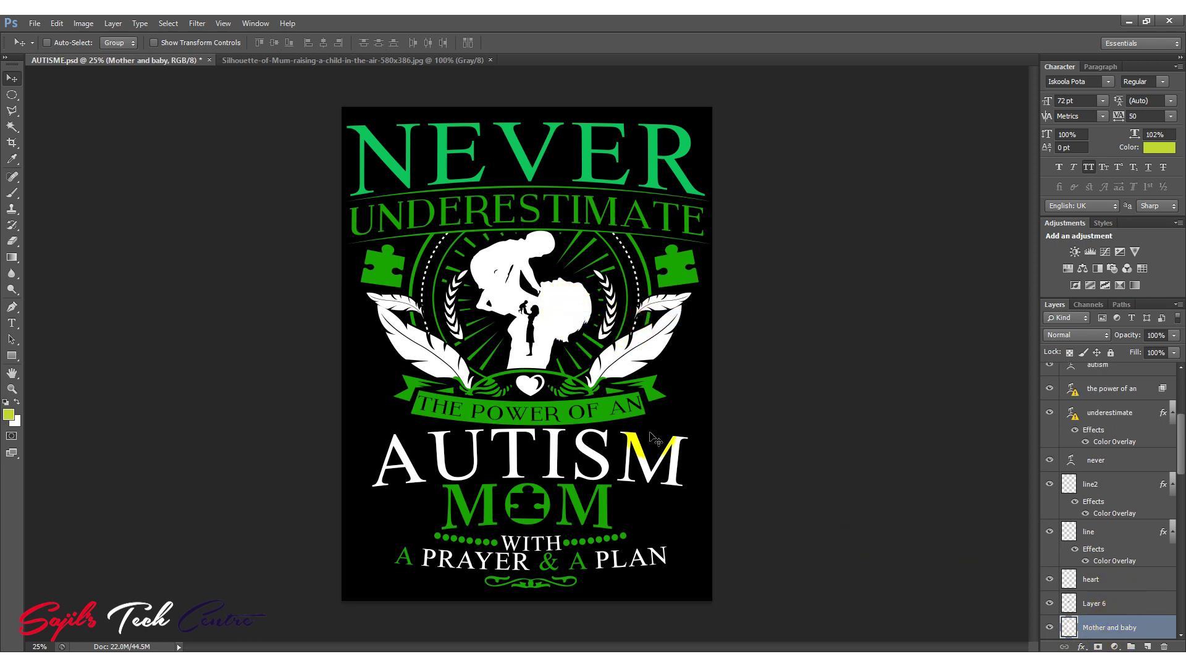
right_click(570, 305)
click(577, 310)
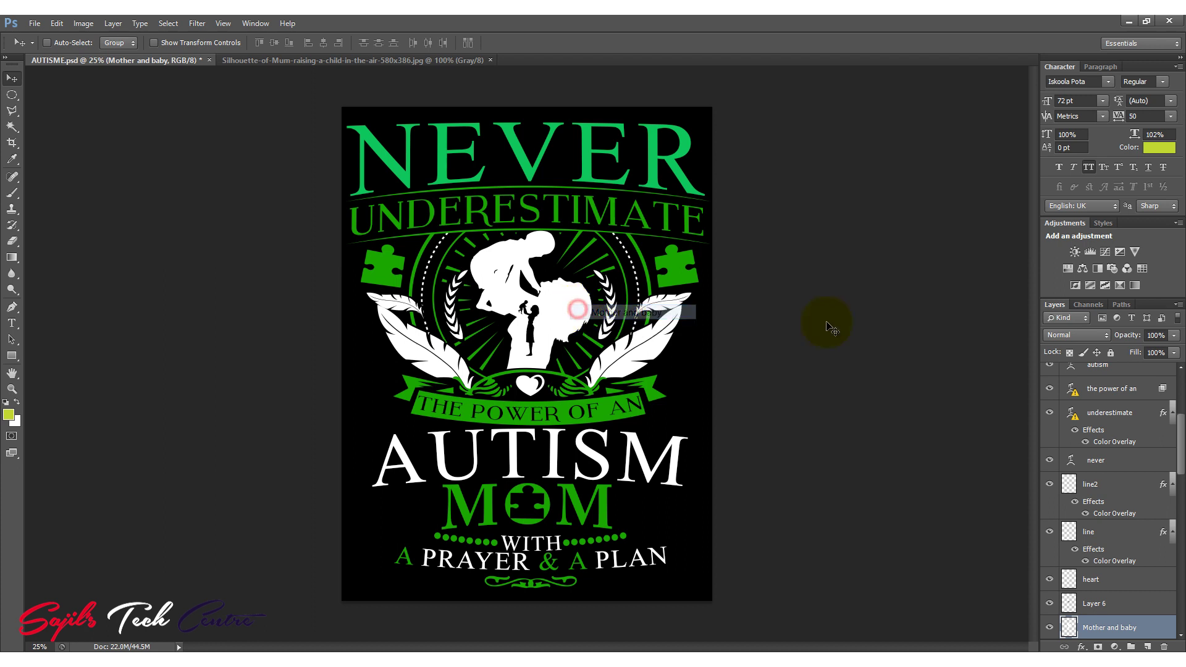
click(1048, 628)
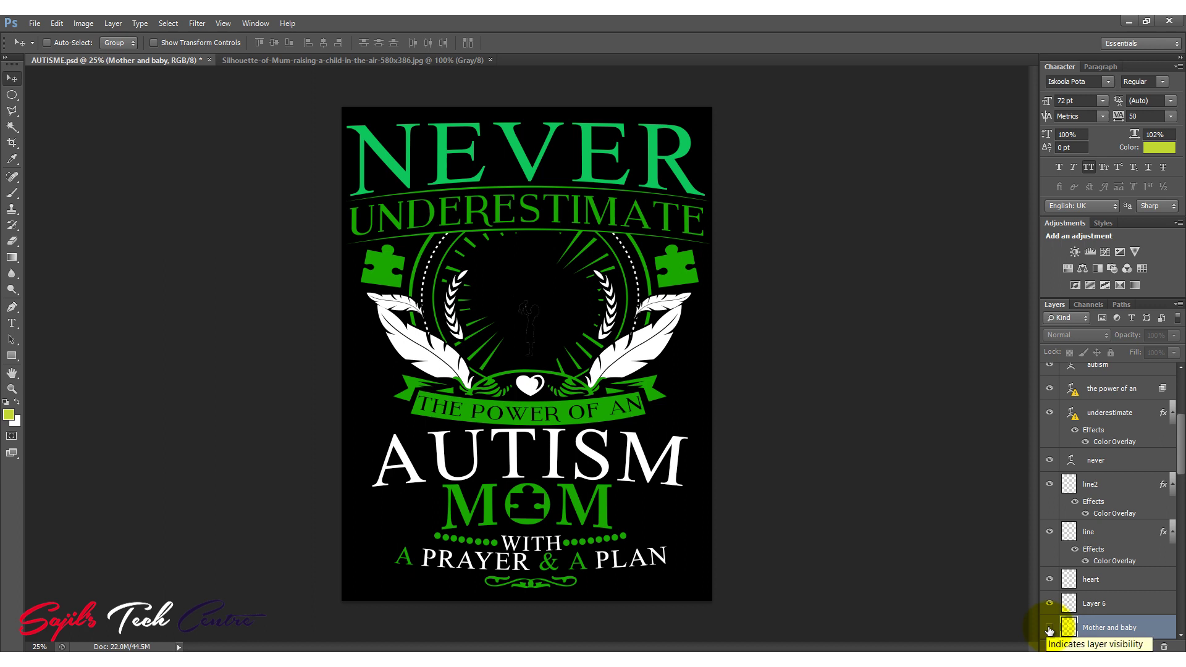
click(1049, 628)
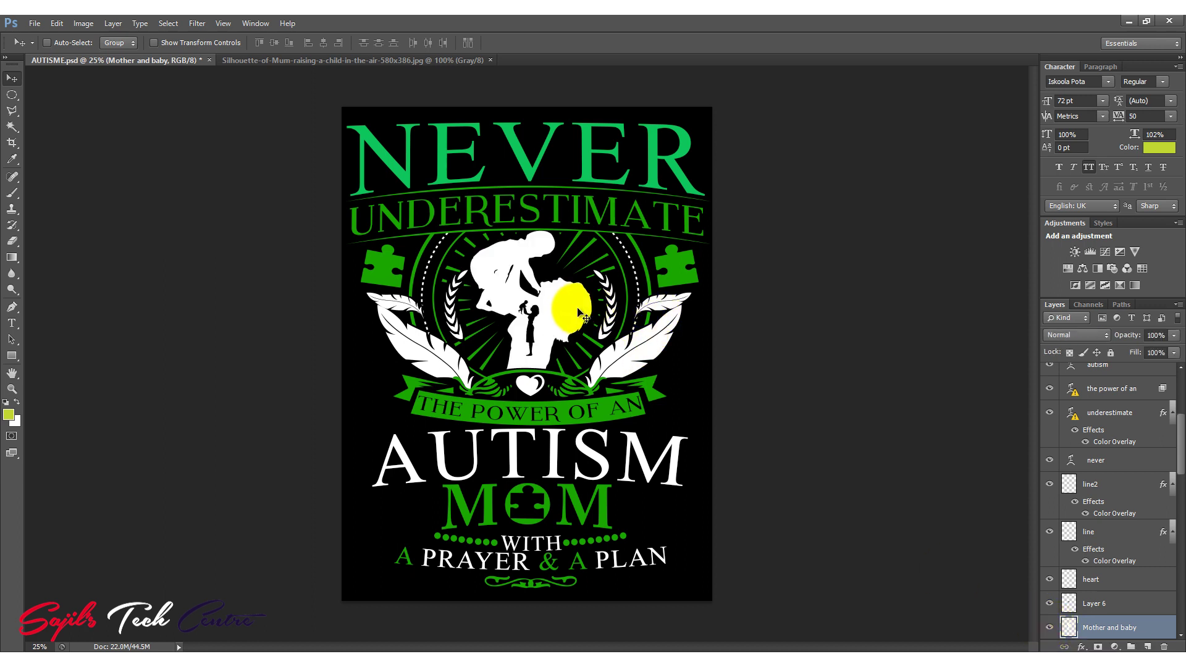
Move the new silhouette up over the original figure and enlarge it with Free Transform until it reaches the ribbon
right_click(532, 331)
click(550, 340)
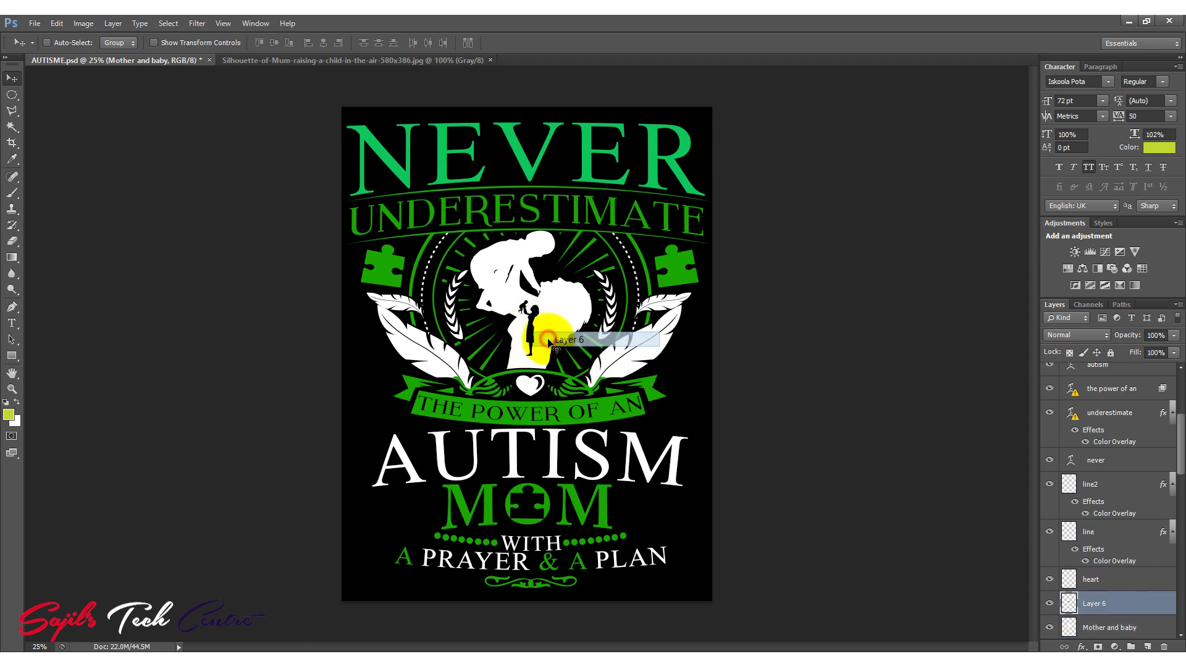
drag(550, 340, 515, 285)
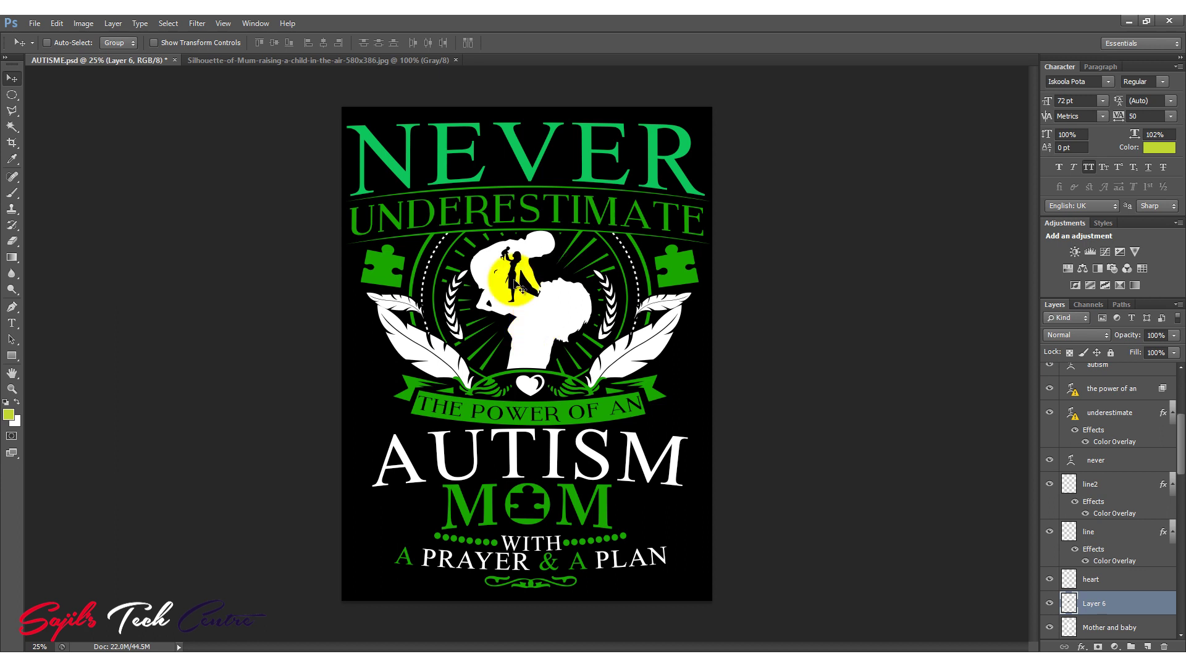
key(ctrl+t)
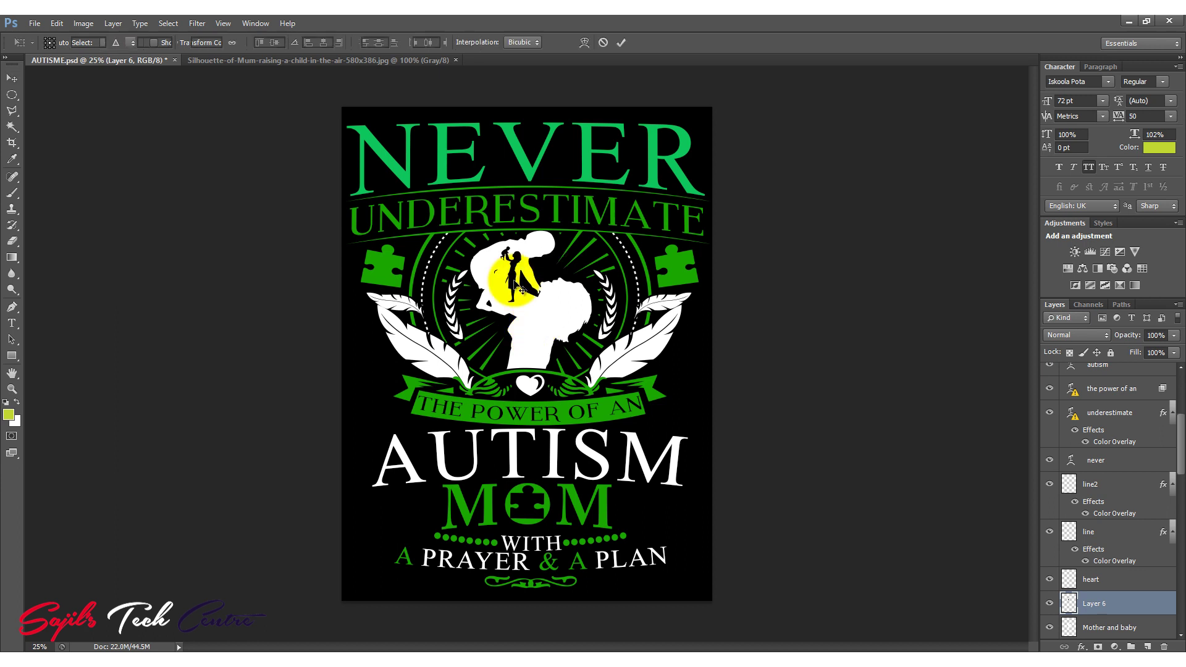
drag(520, 301, 589, 417)
key(Return)
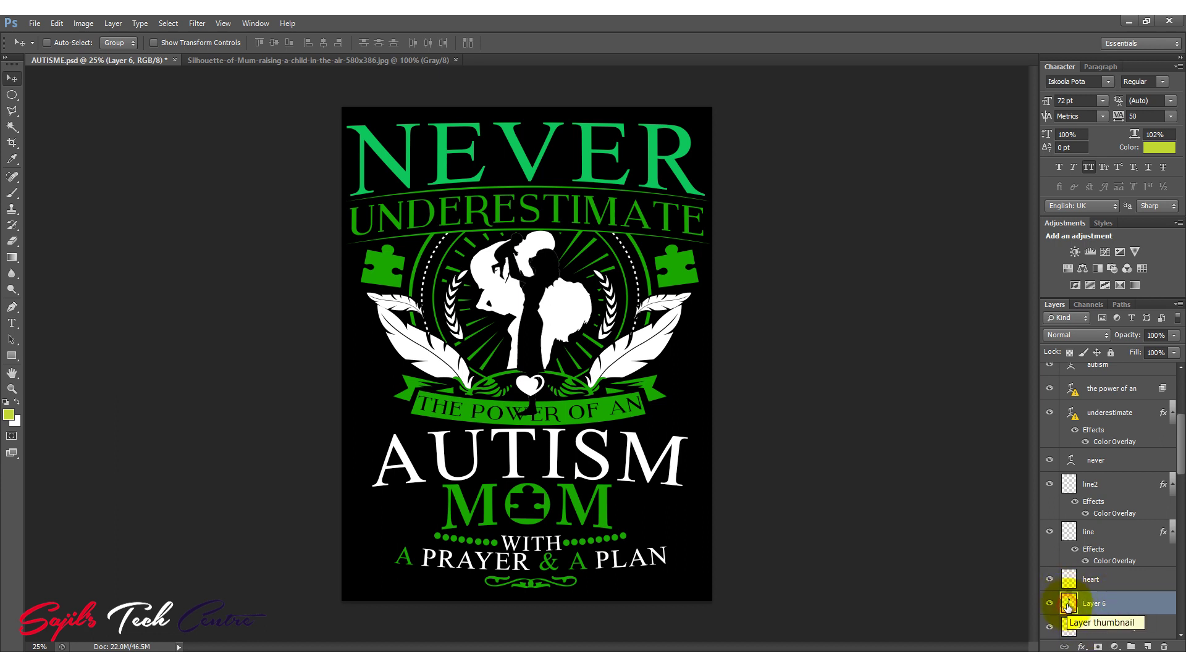
Fill the new silhouette with the yellow-green foreground colour and clear the selection
ctrl+click(1069, 608)
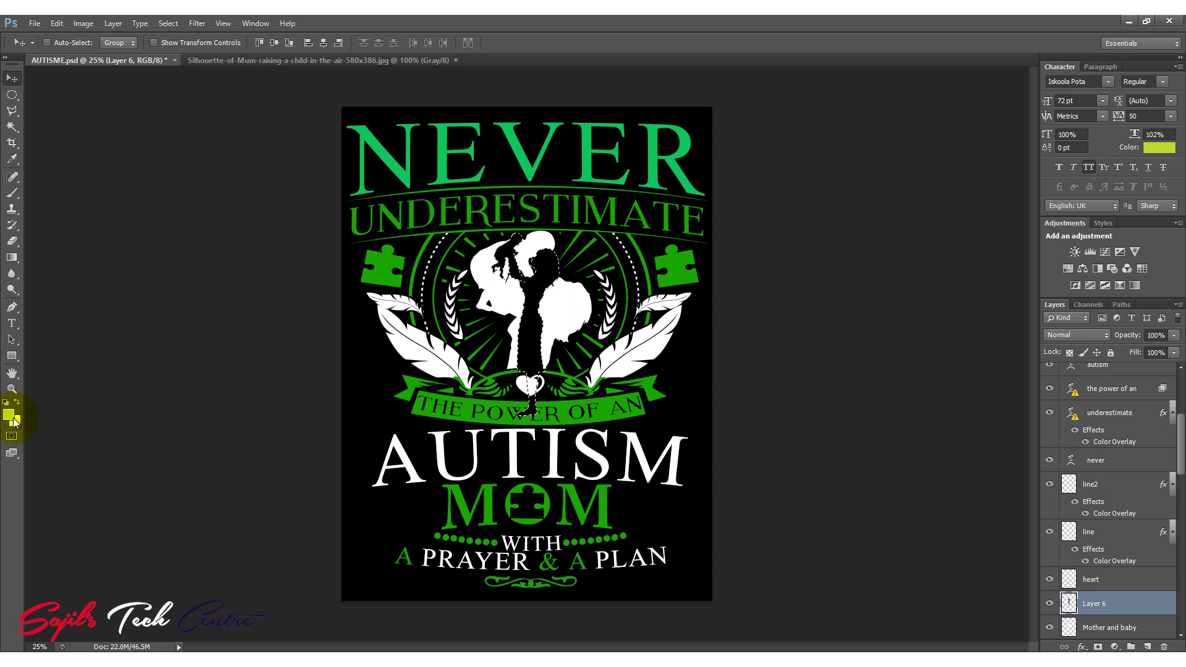
key(alt+BackSpace)
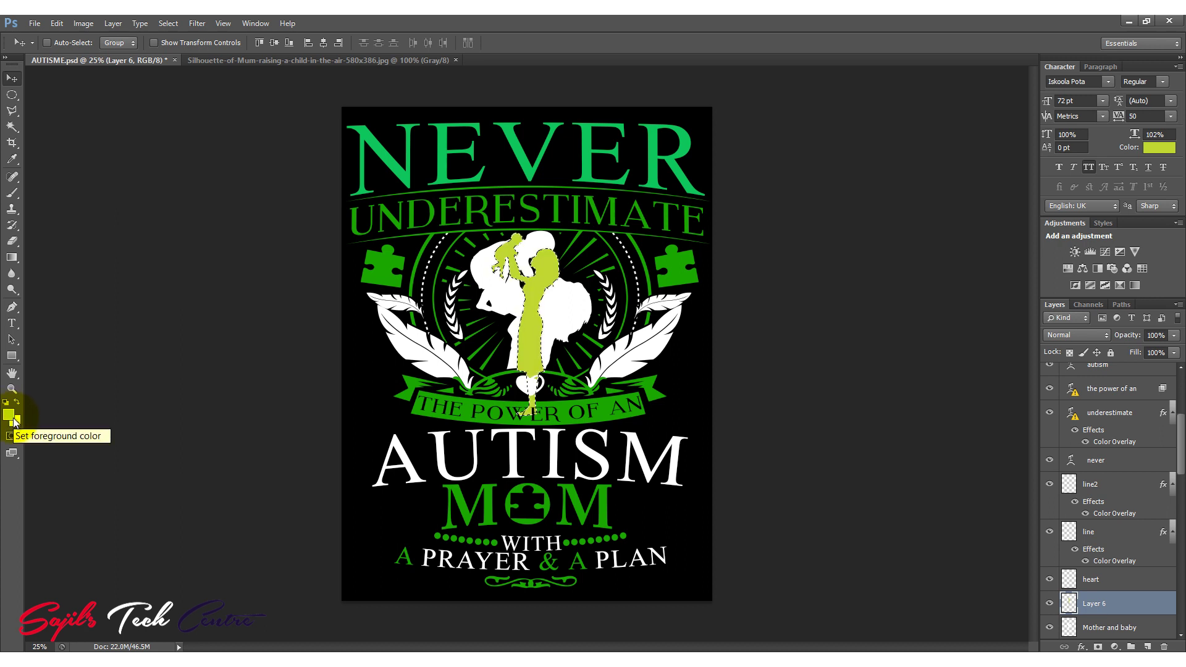
key(ctrl+d)
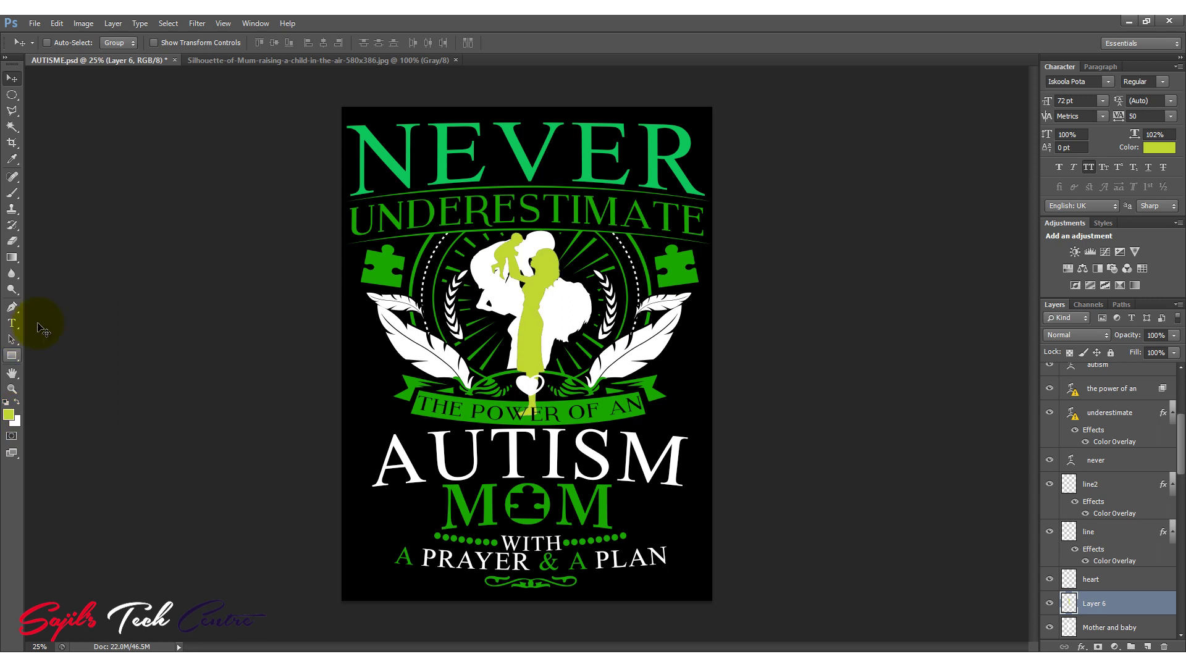
Hide the original Mother and baby layer and move the new silhouette layer directly below the ribbon layer
right_click(578, 310)
click(587, 316)
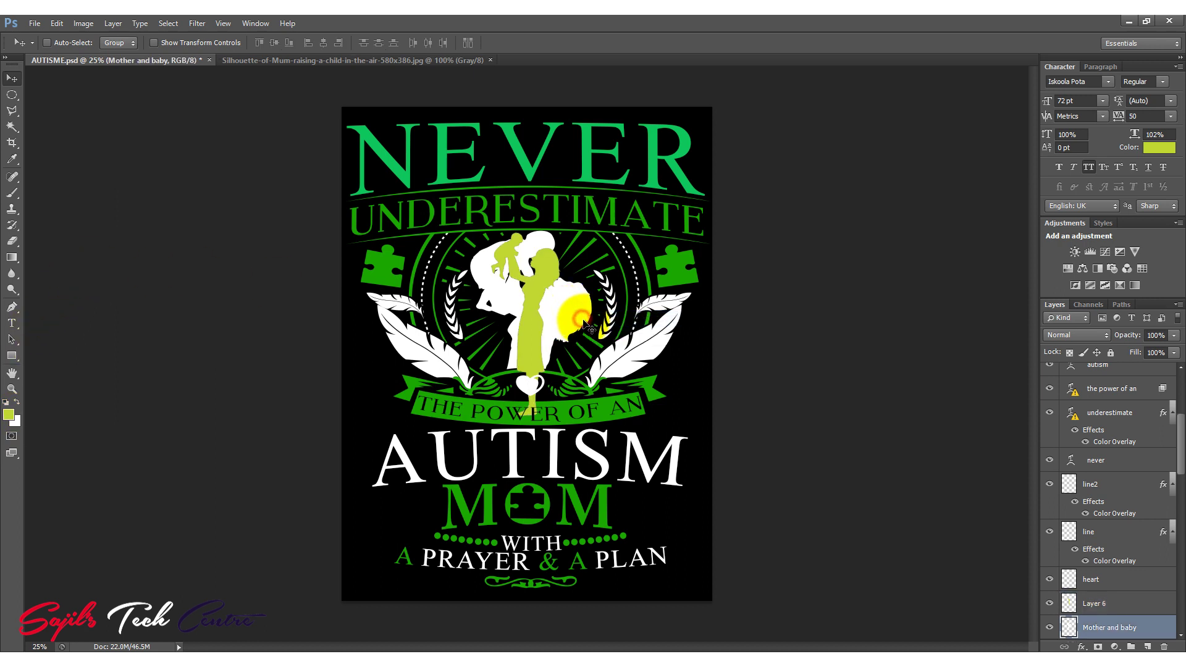
click(1048, 627)
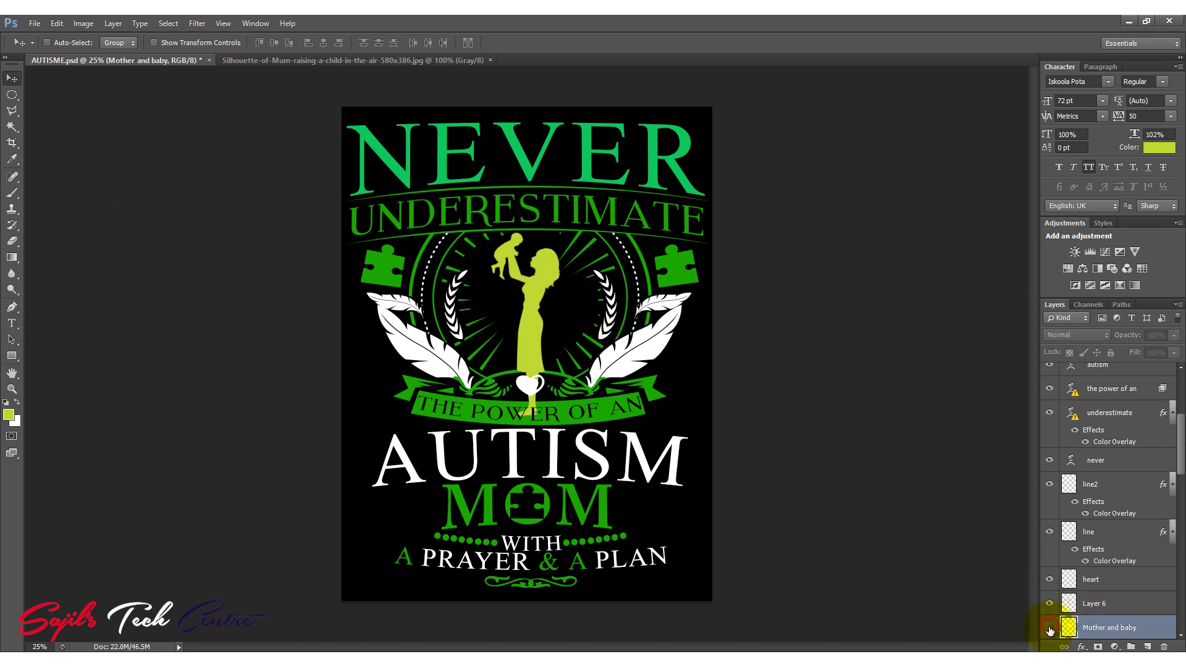
ctrl+click(534, 326)
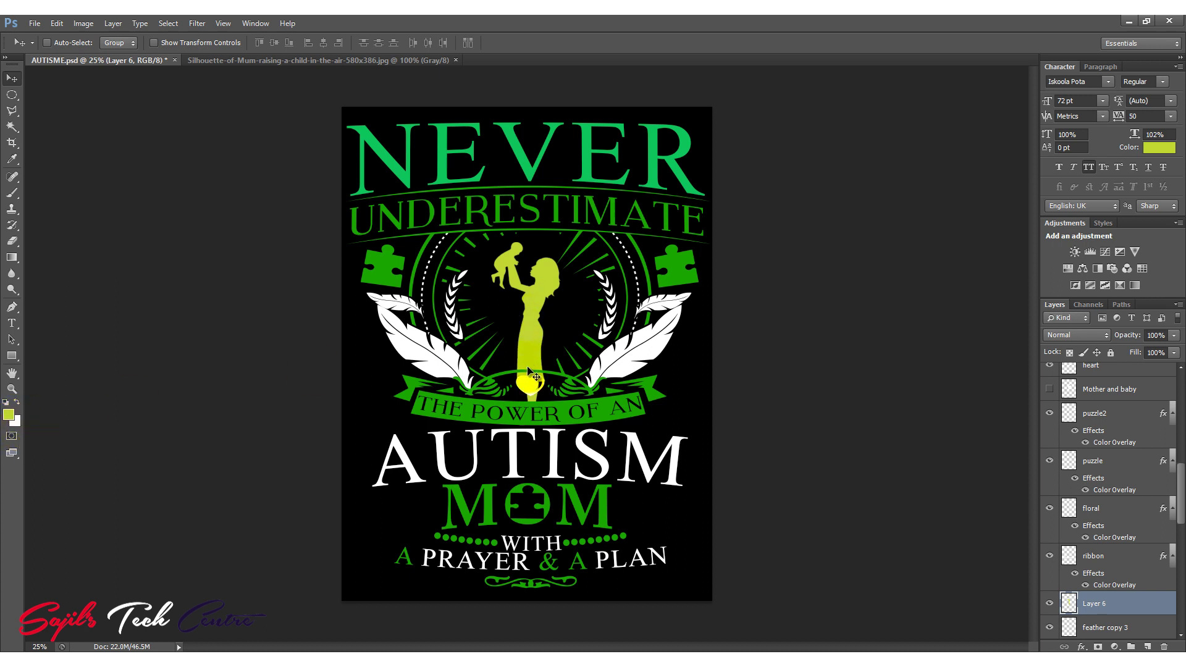
Fill the new silhouette with the white background colour and save AUTISME.psd
ctrl+click(1068, 604)
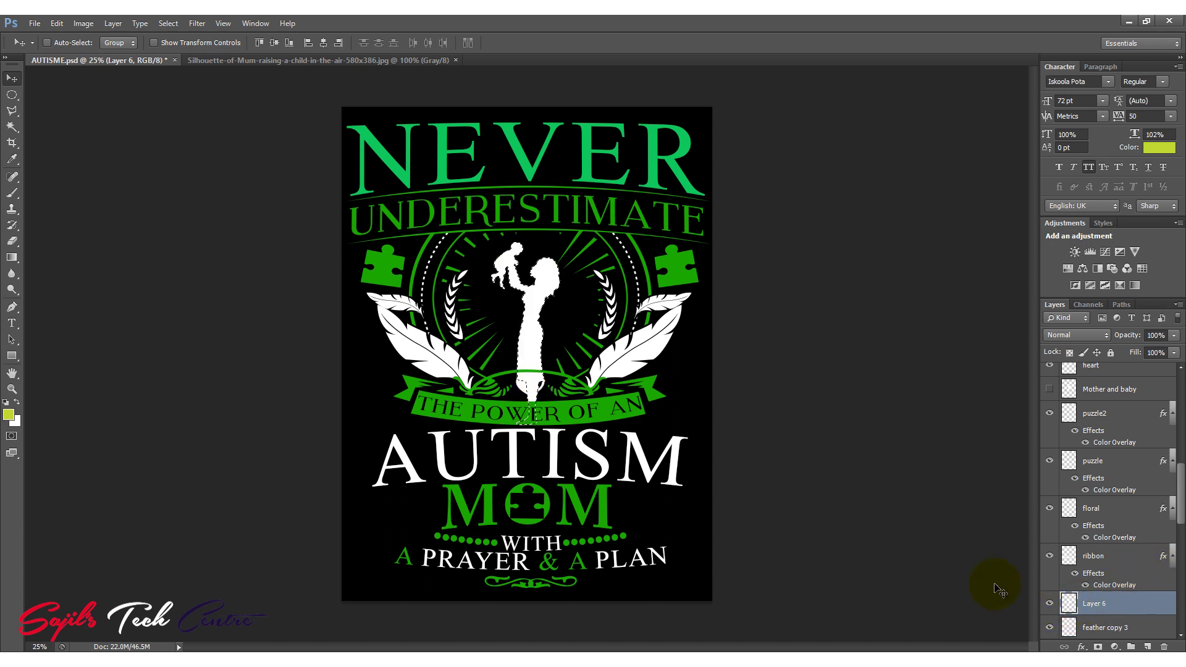
key(ctrl+s)
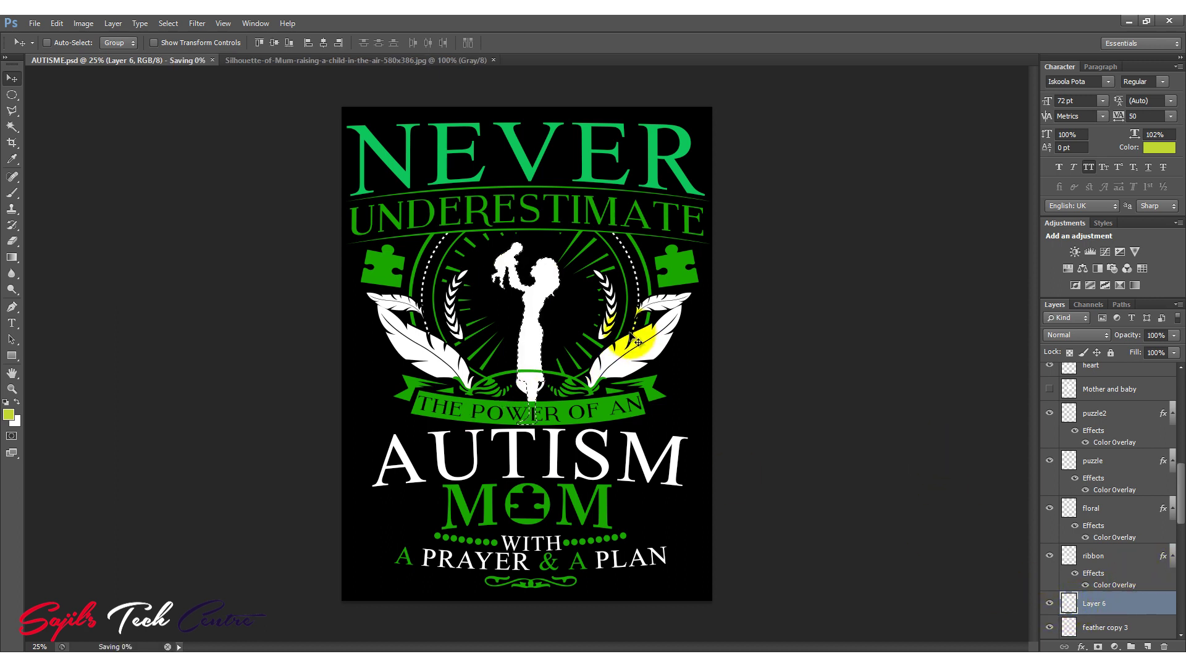
Clear the selection, choose a blue foreground colour and select Layer 5 at the left puzzle piece
click(10, 413)
drag(297, 385, 295, 439)
click(423, 339)
click(449, 361)
key(v)
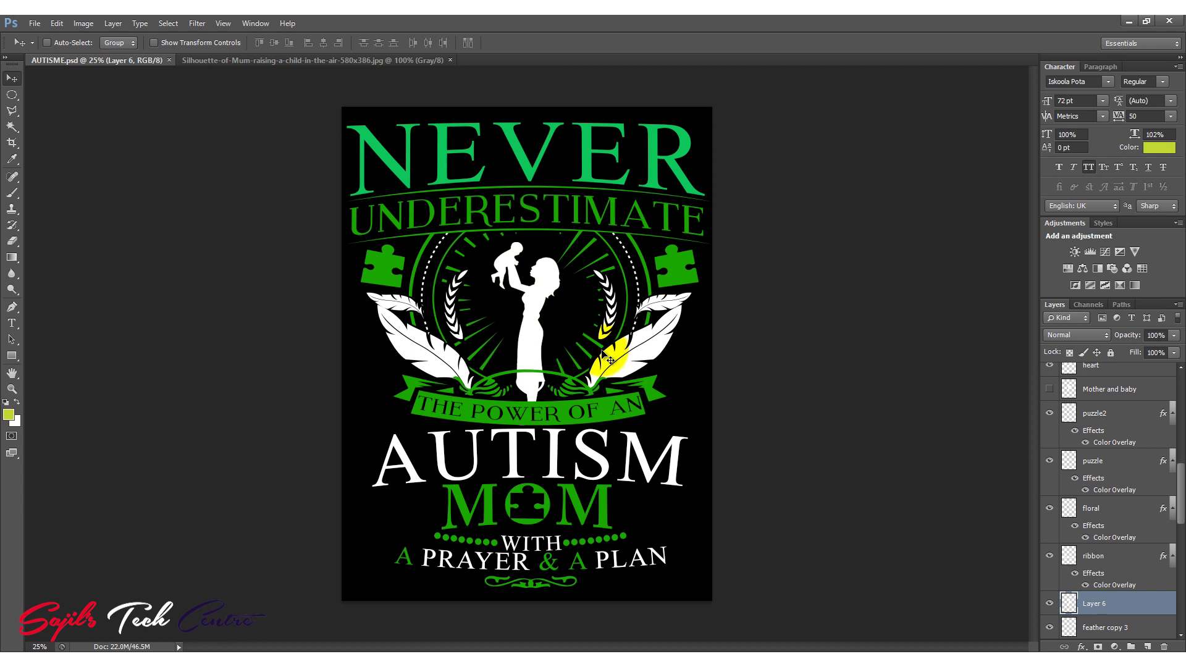
drag(602, 351, 380, 268)
right_click(380, 268)
click(396, 273)
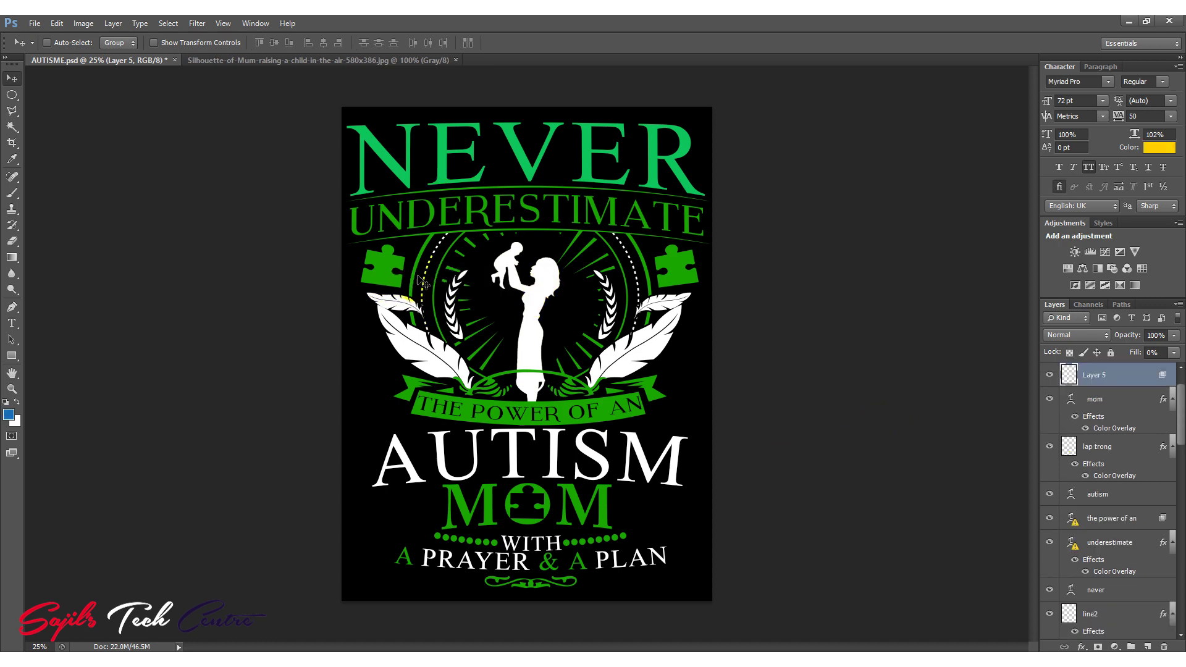
Open DOG PITBULL2.psd and select the LOVES text layer on the canvas
click(35, 23)
click(39, 52)
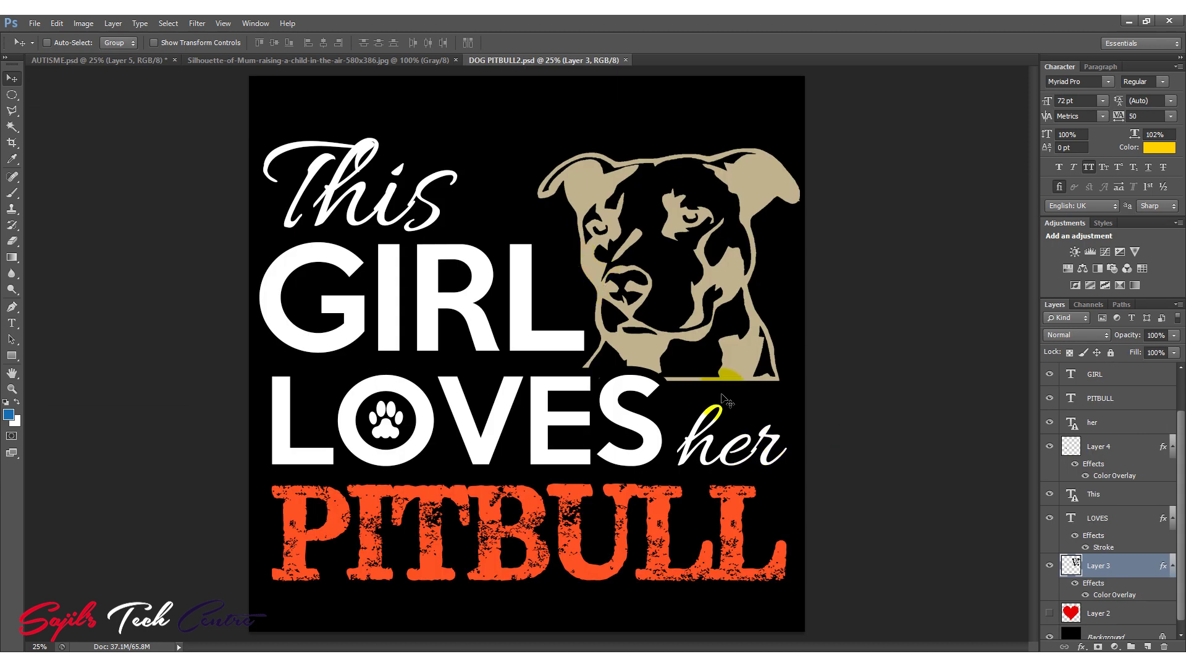
right_click(761, 176)
click(768, 185)
right_click(428, 425)
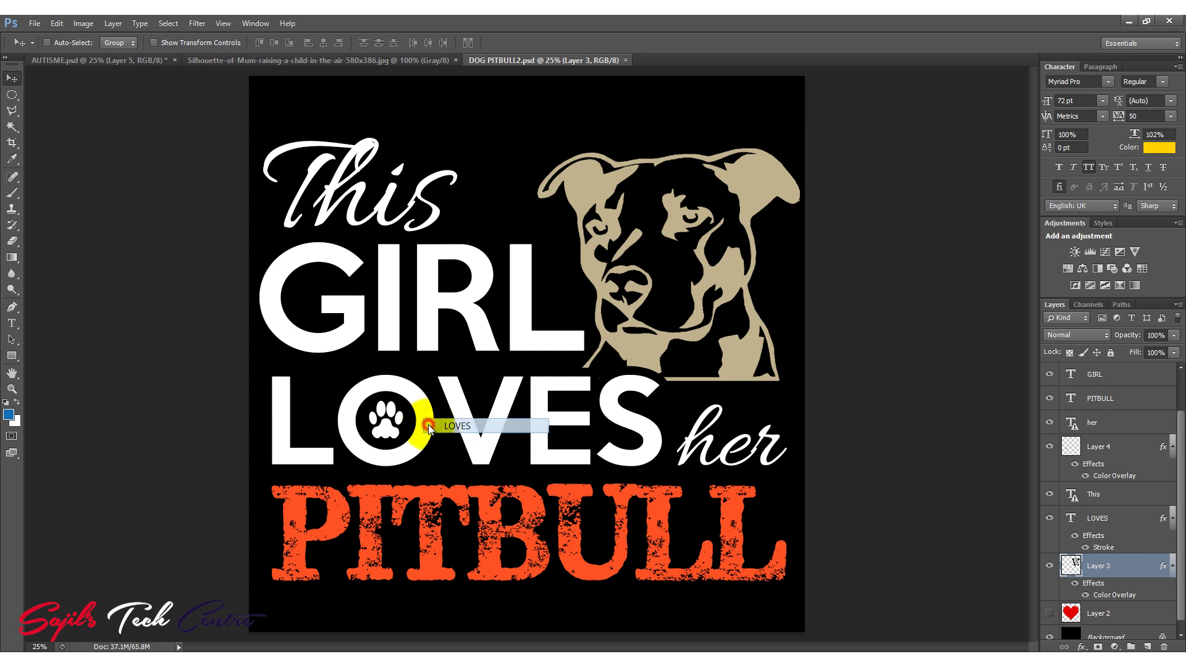
click(457, 426)
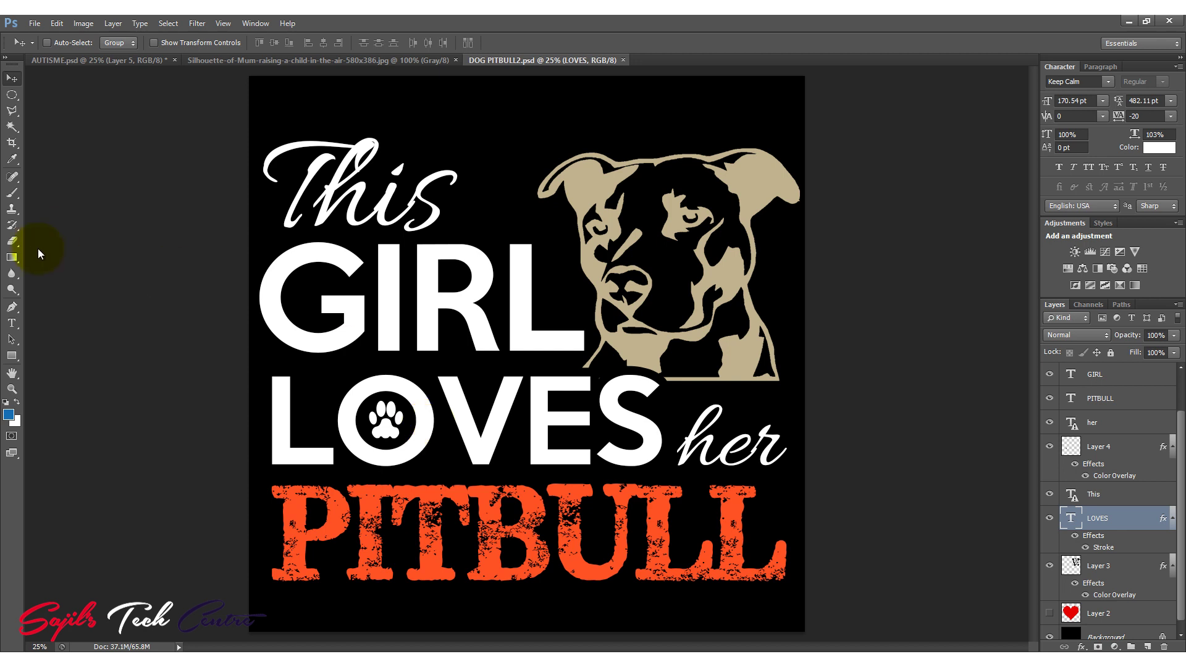
Highlight the word GIRL with the Type tool, leave text editing and select the dog graphic's Layer 3
click(12, 323)
drag(275, 247, 247, 317)
click(564, 336)
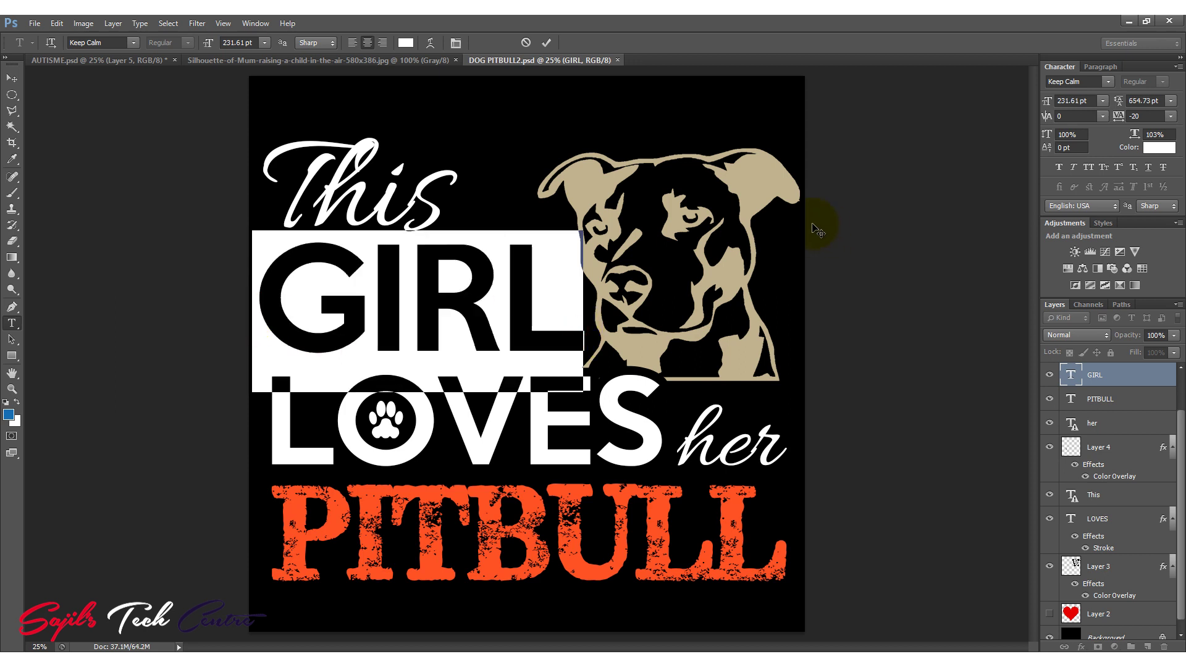
click(11, 79)
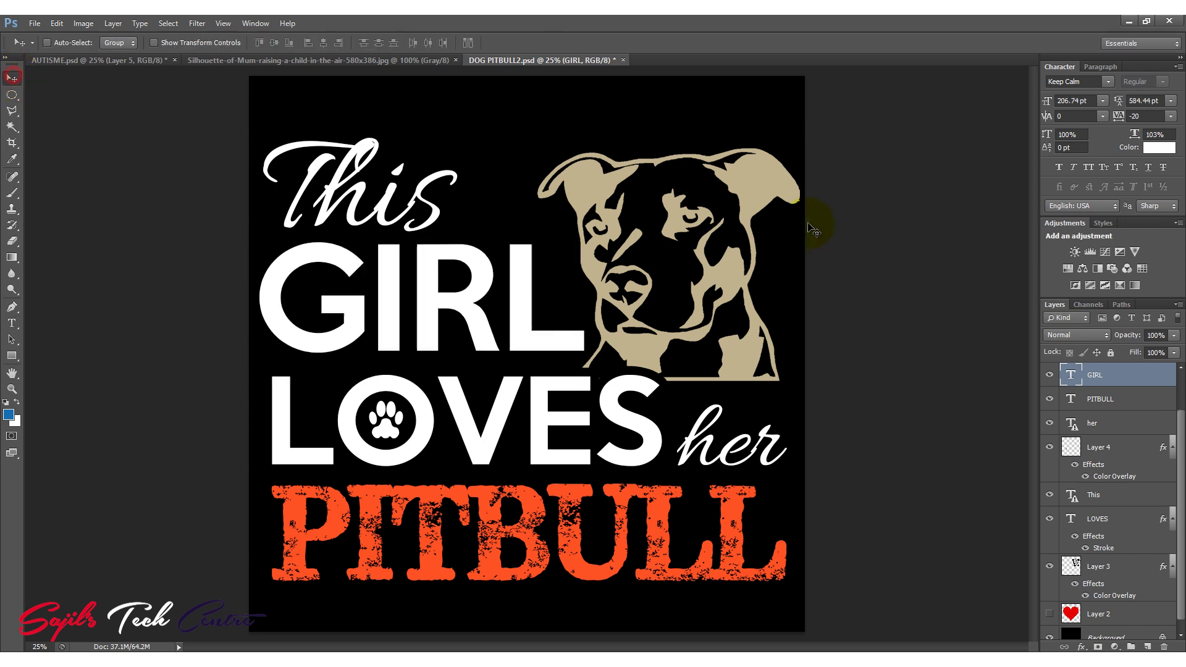
right_click(757, 191)
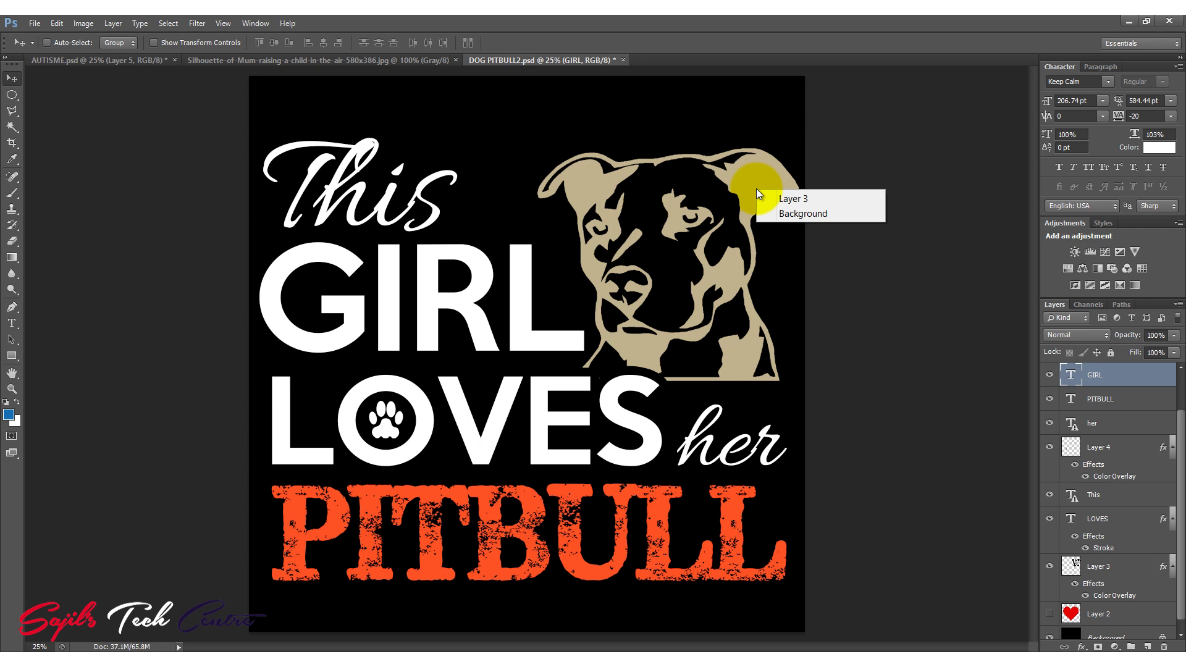
click(782, 197)
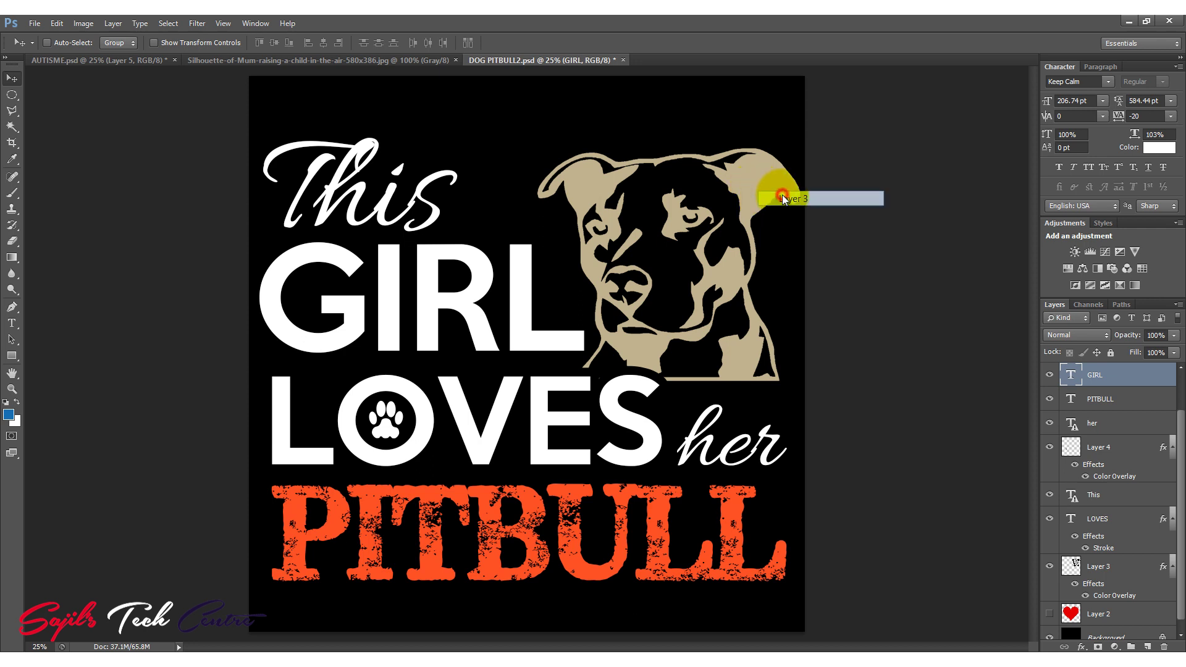
Switch to Chrome, search Google Images for "dog images" and look through the results for usable dog graphics
click(478, 636)
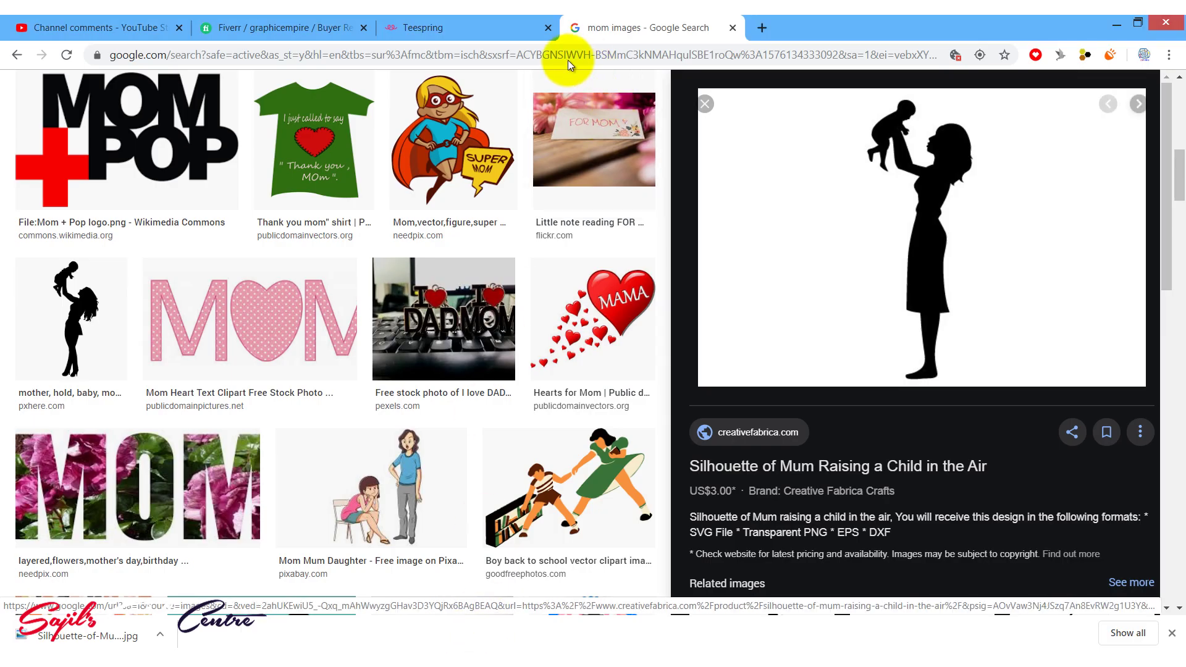
scroll(636, 338, up, 5)
scroll(636, 339, up, 5)
double_click(139, 102)
text(dod)
key(Return)
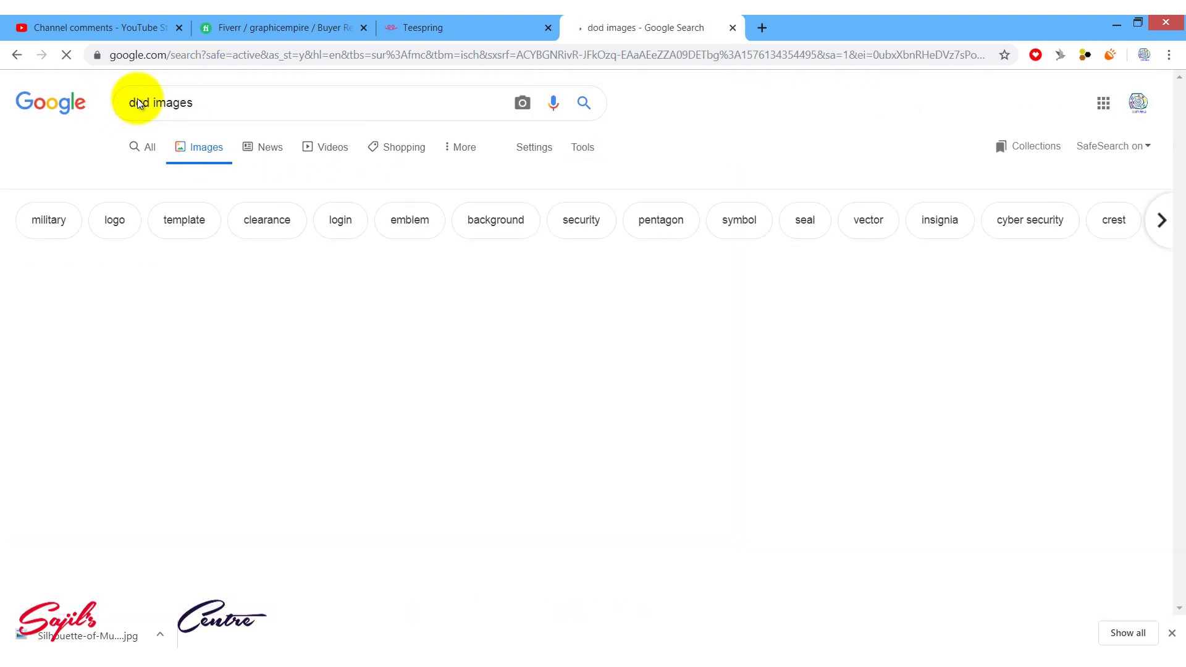
drag(152, 102, 115, 102)
text(dog)
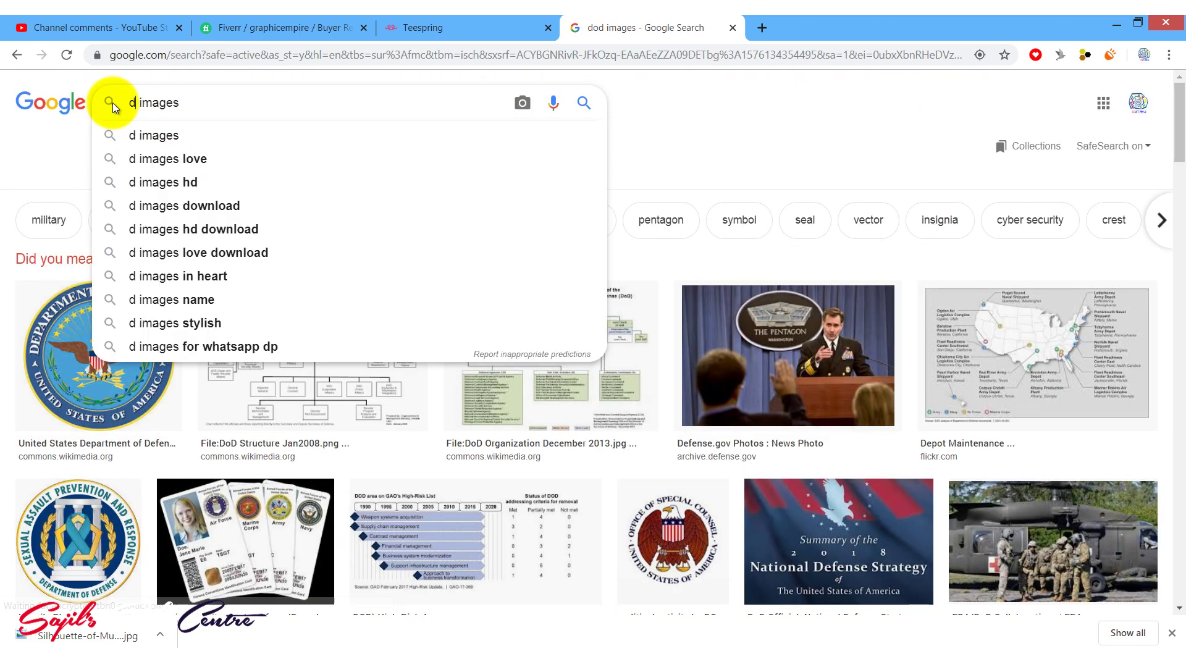
key(Return)
scroll(1180, 173, down, 5)
scroll(1167, 146, up, 5)
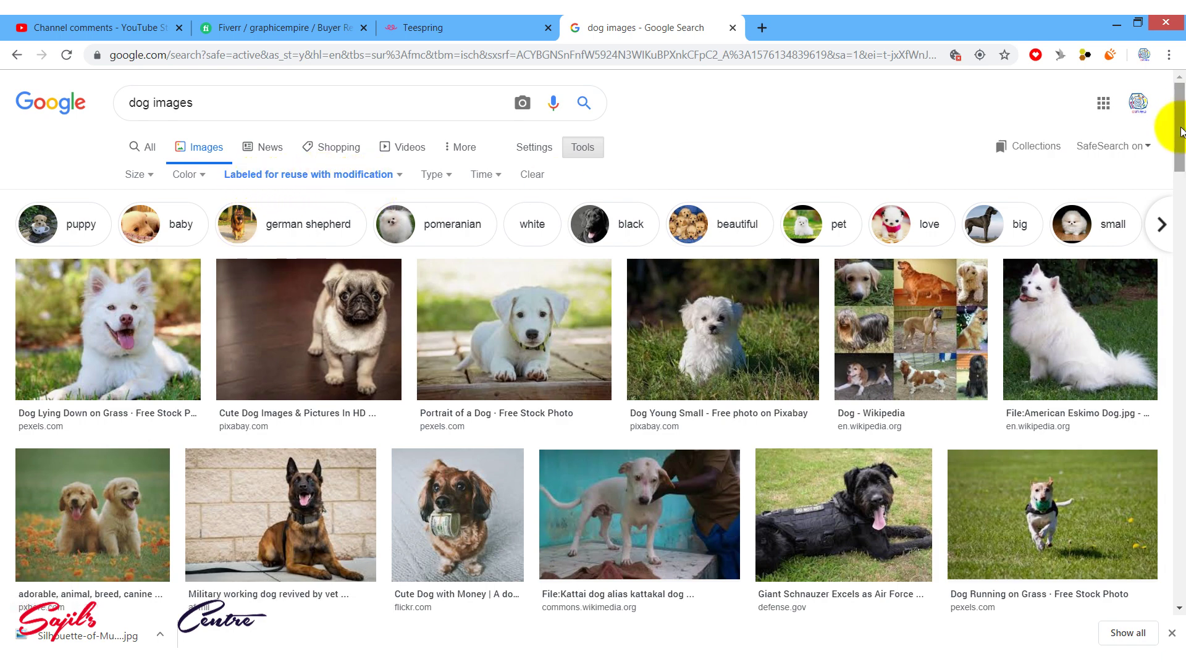
drag(1179, 131, 1179, 239)
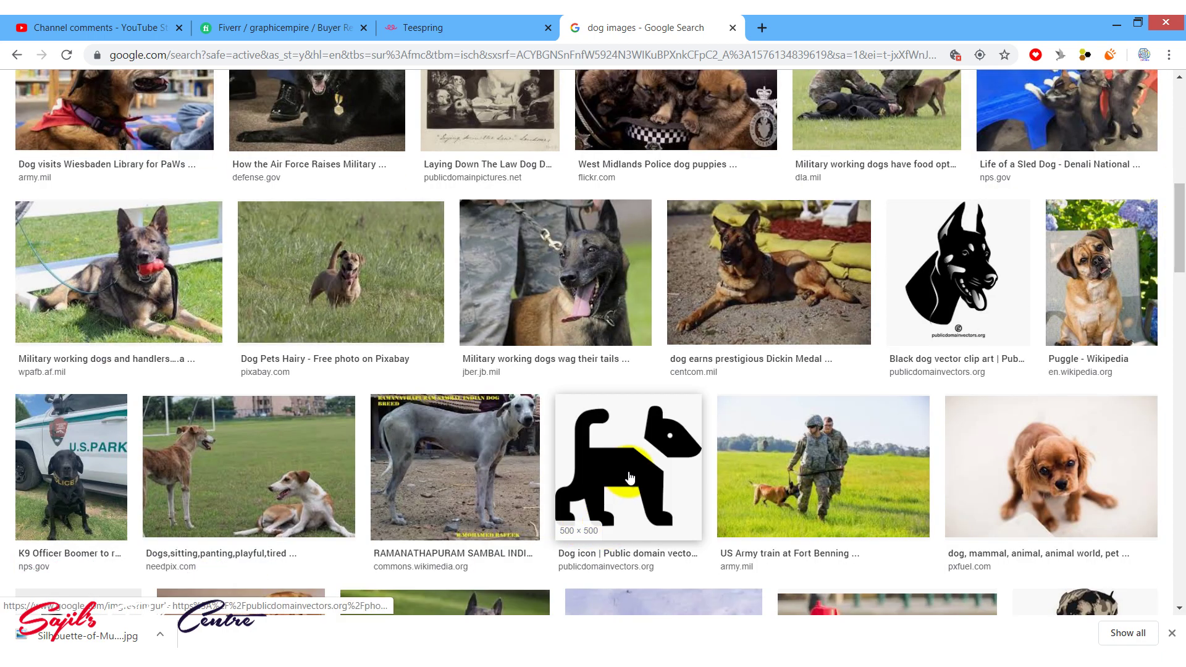
drag(1179, 191, 1171, 340)
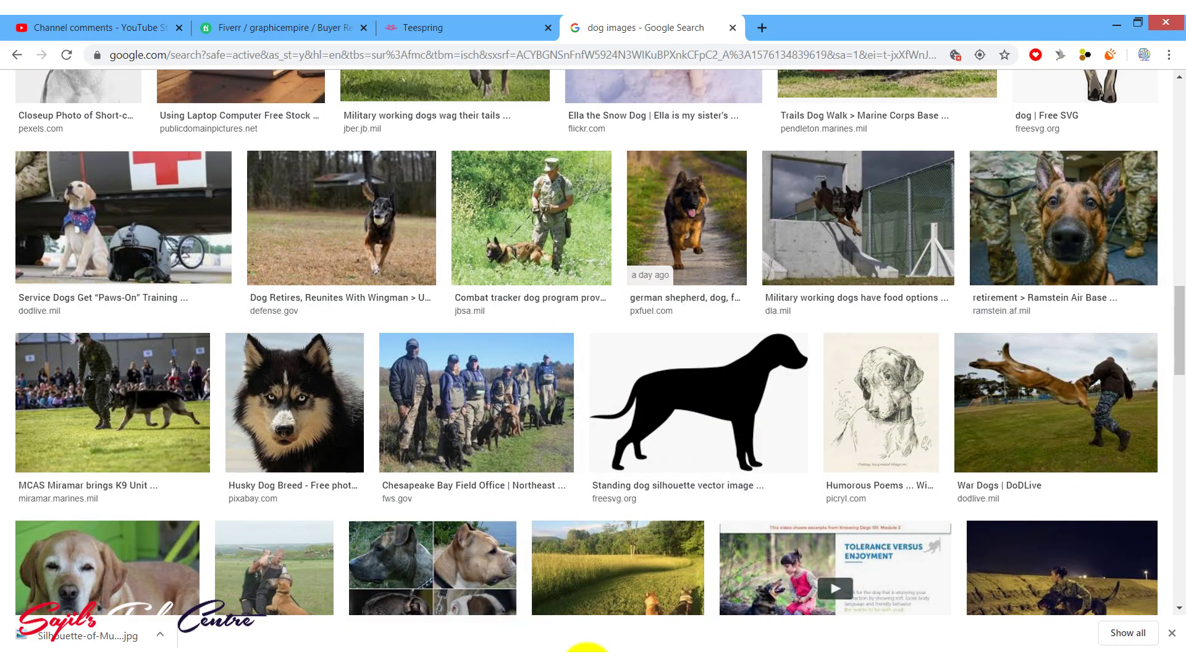
Return to AUTISME.psd in Photoshop and hide the black Background layer
key(alt+Tab)
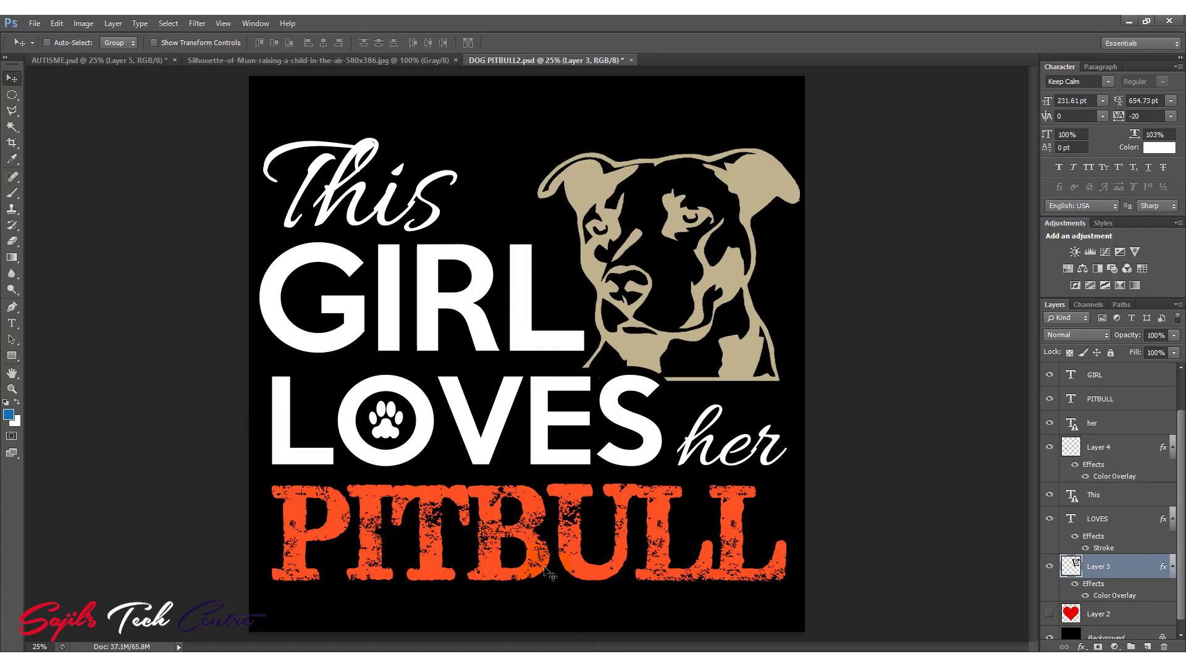
key(ctrl+Tab)
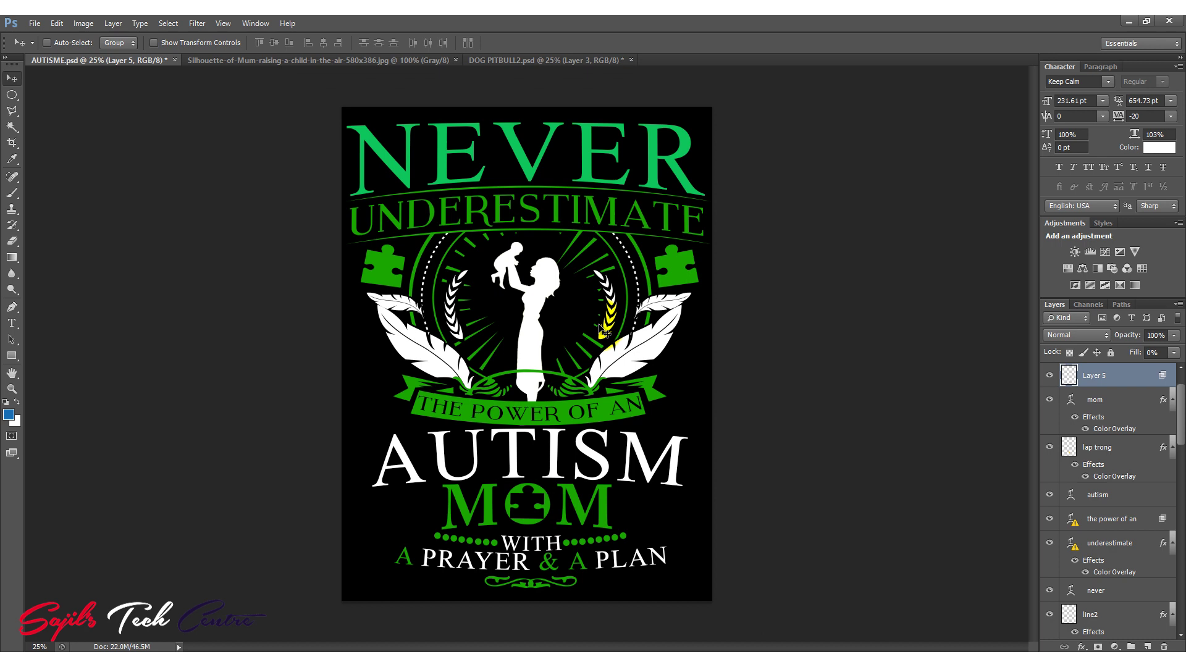
drag(1179, 414, 1169, 619)
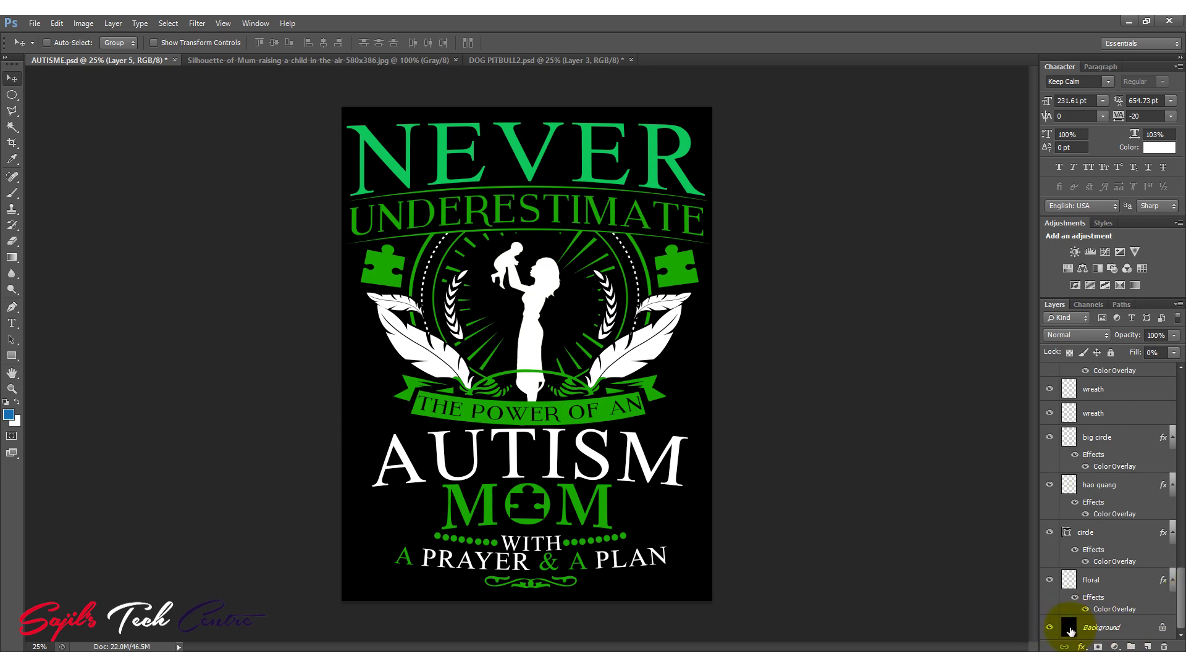
click(1049, 628)
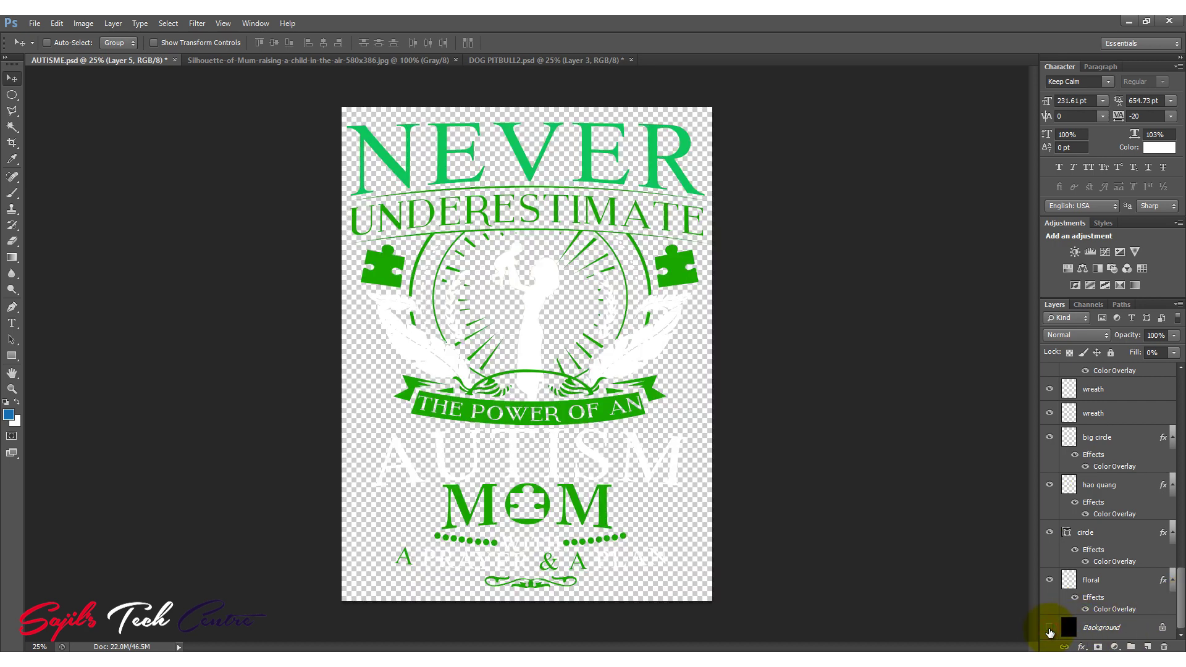
click(1049, 628)
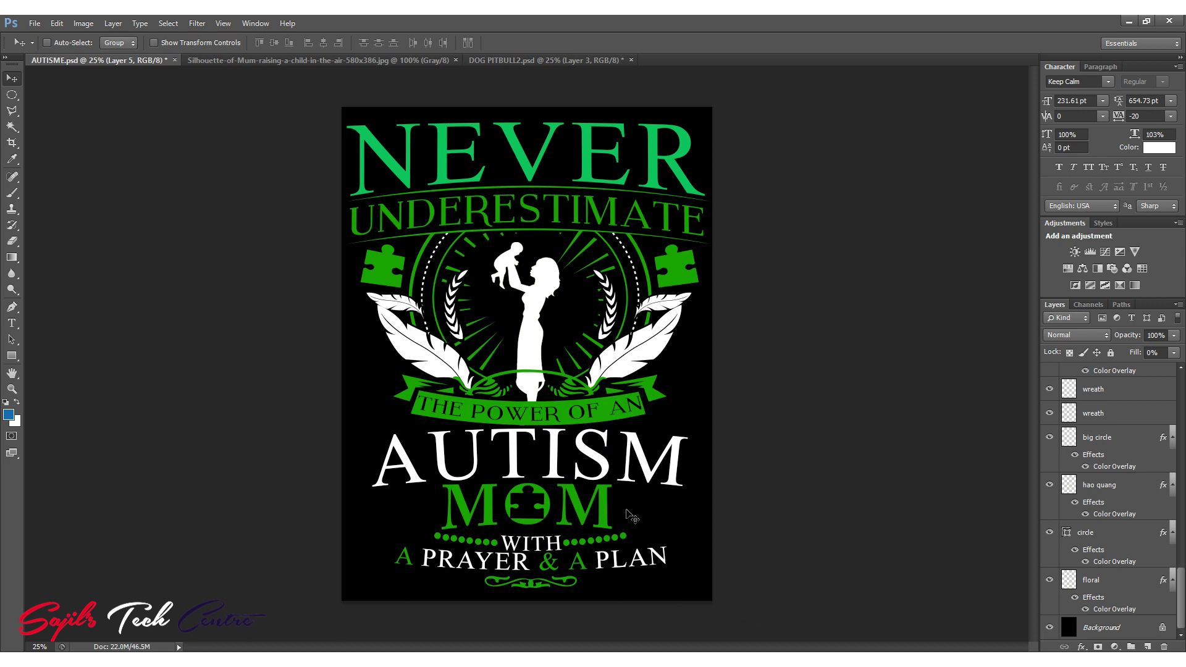
click(1049, 629)
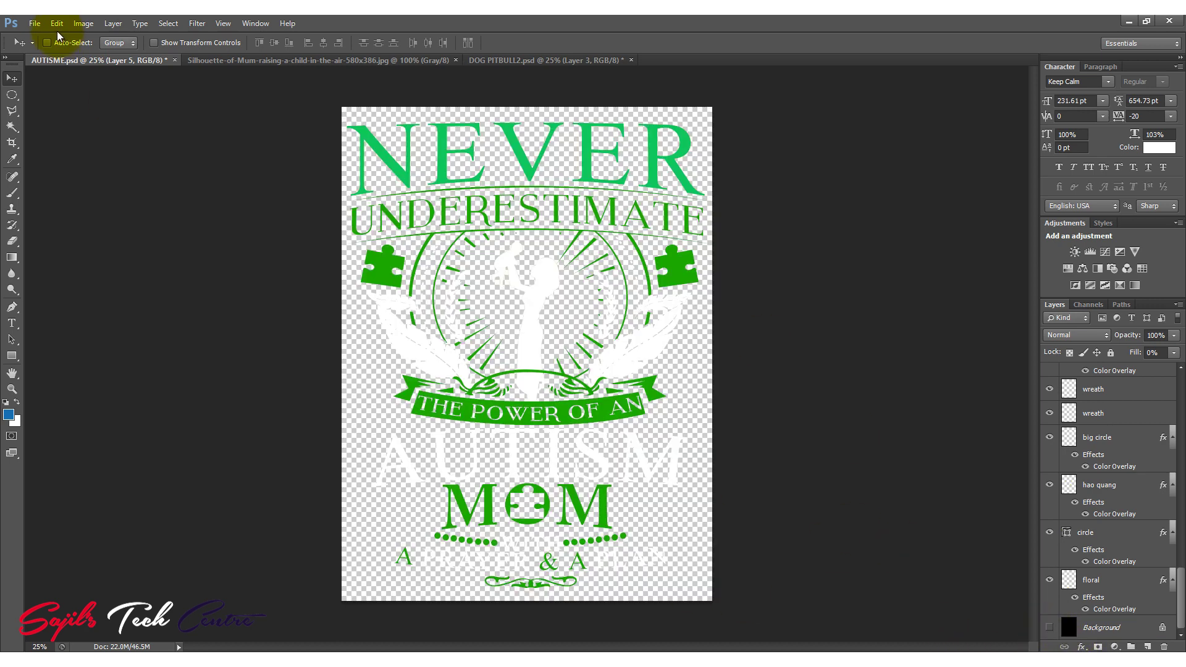
Save the transparent design in PNG format as AUTISME.png in the RANGE ROVER folder
click(35, 23)
click(90, 209)
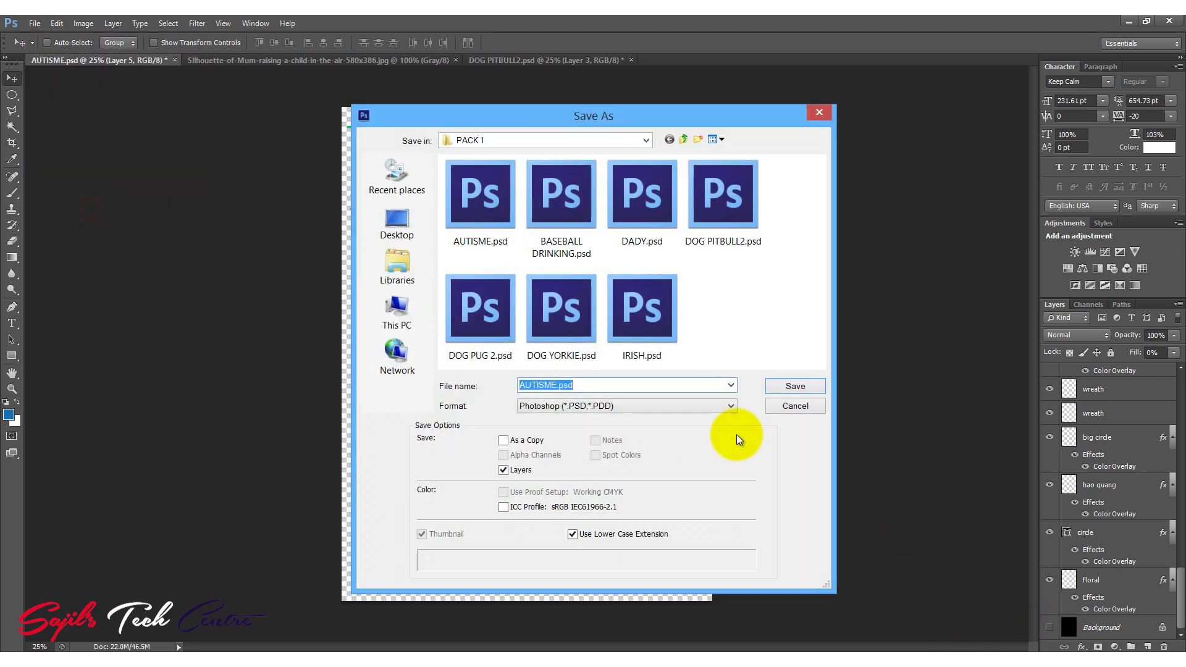
click(592, 407)
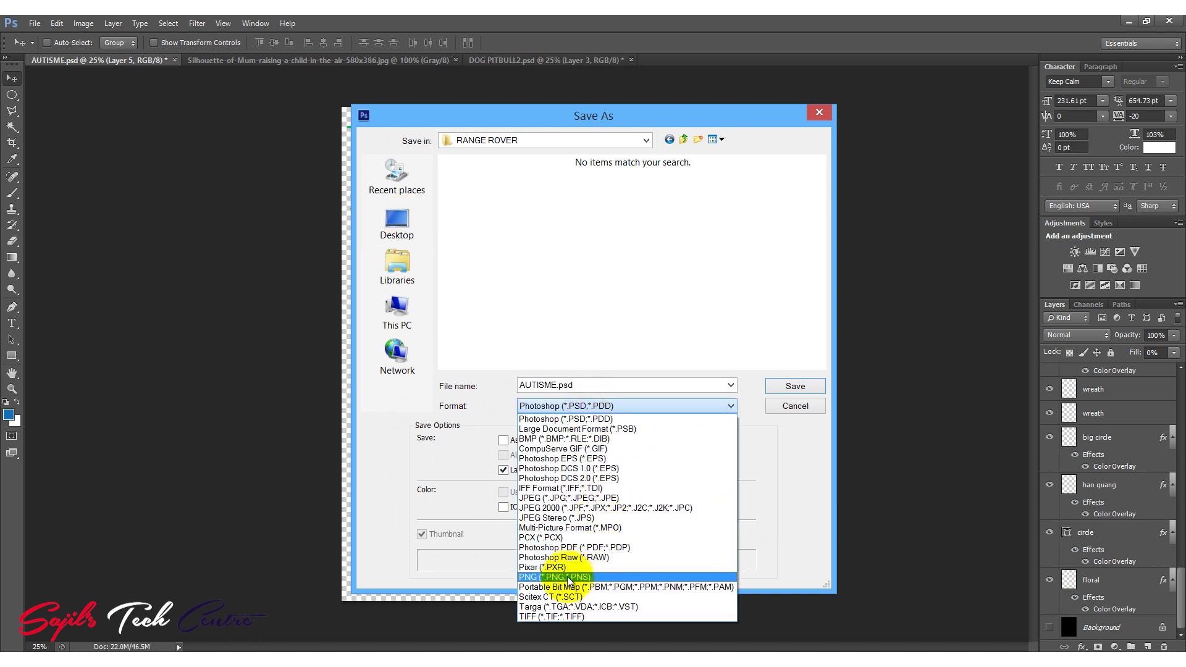
click(565, 578)
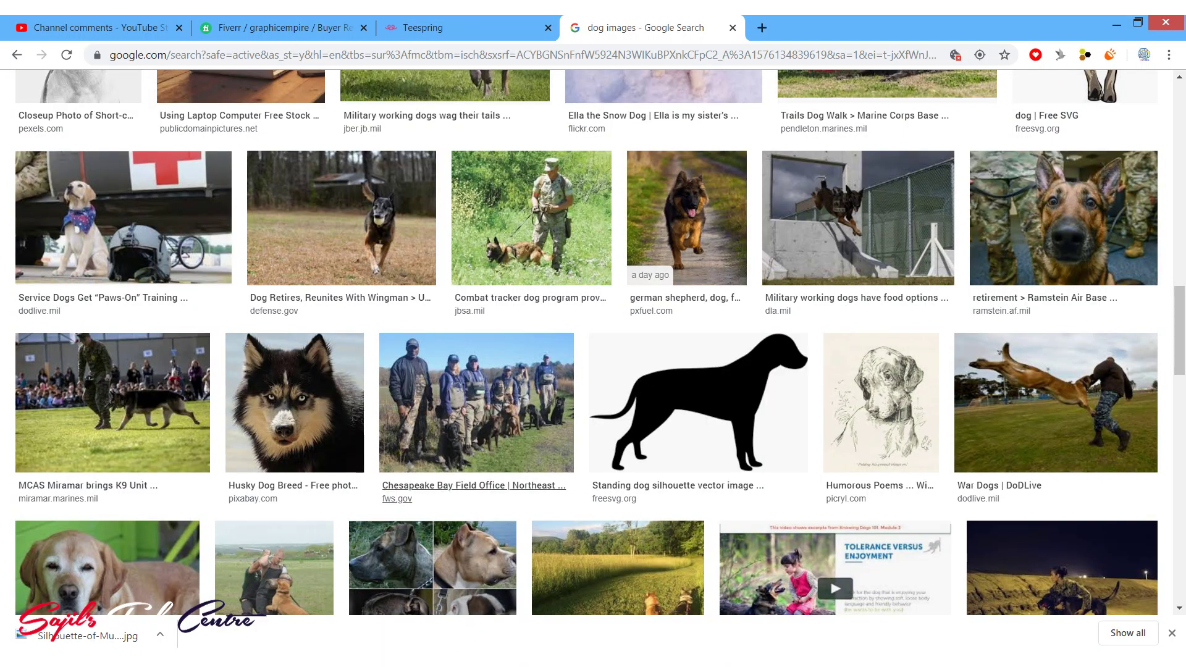
Switch to Teespring in Chrome and start designing the first Unisex/Men's T-Shirt product
click(440, 25)
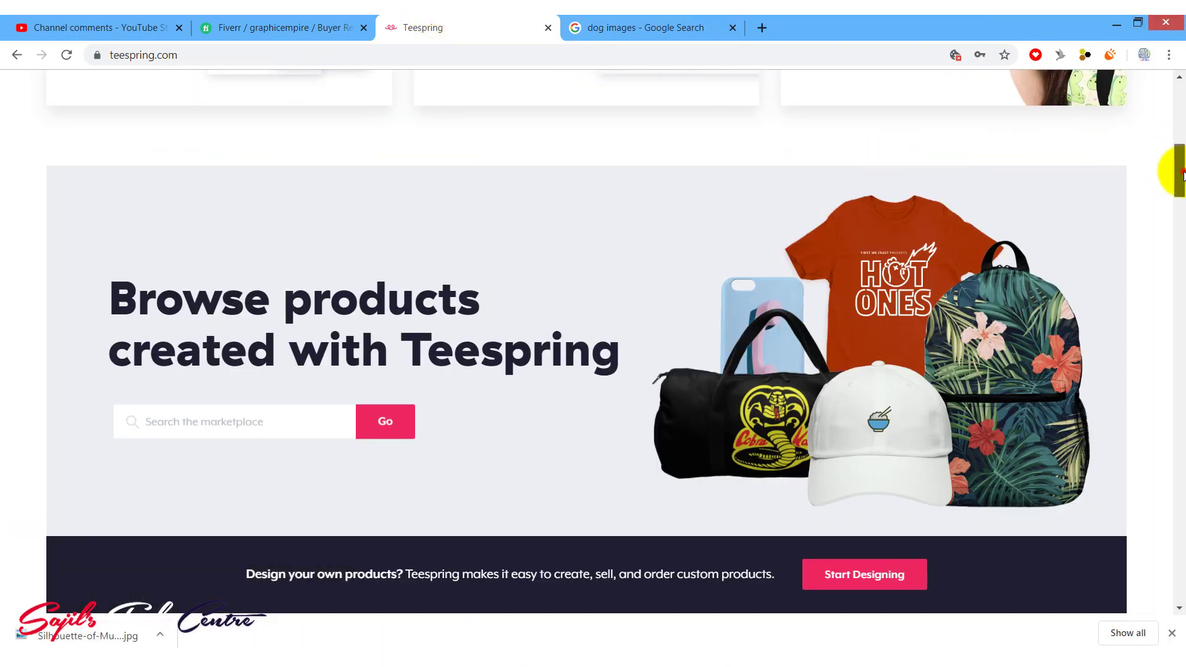
scroll(1169, 163, up, 10)
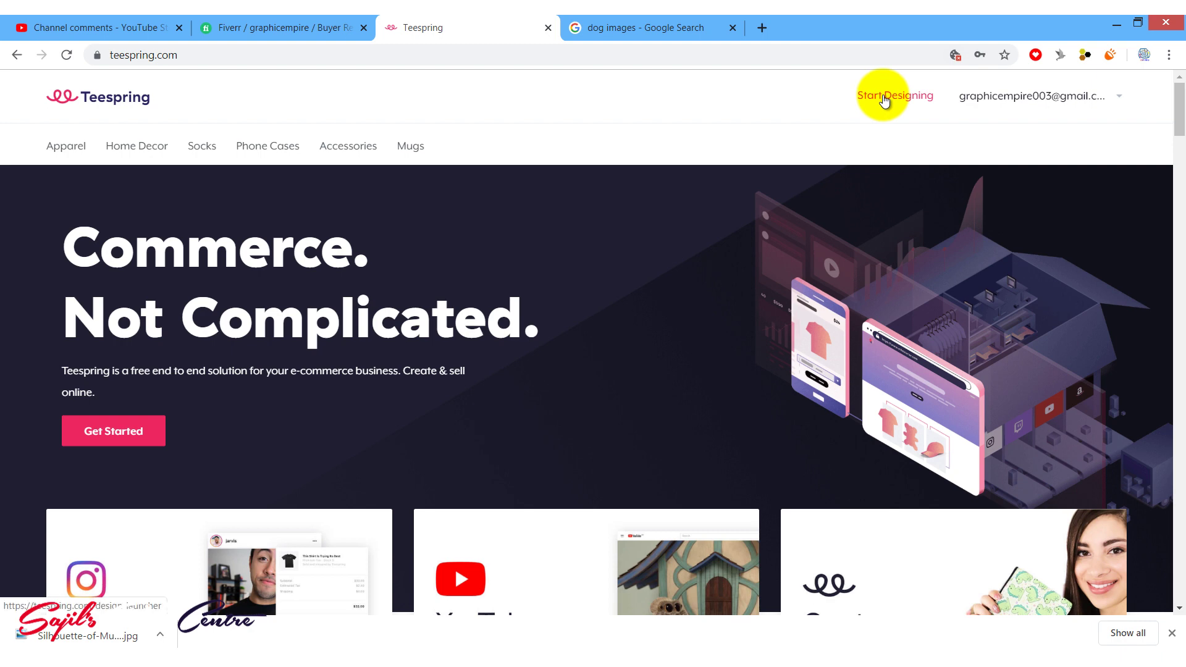
click(883, 98)
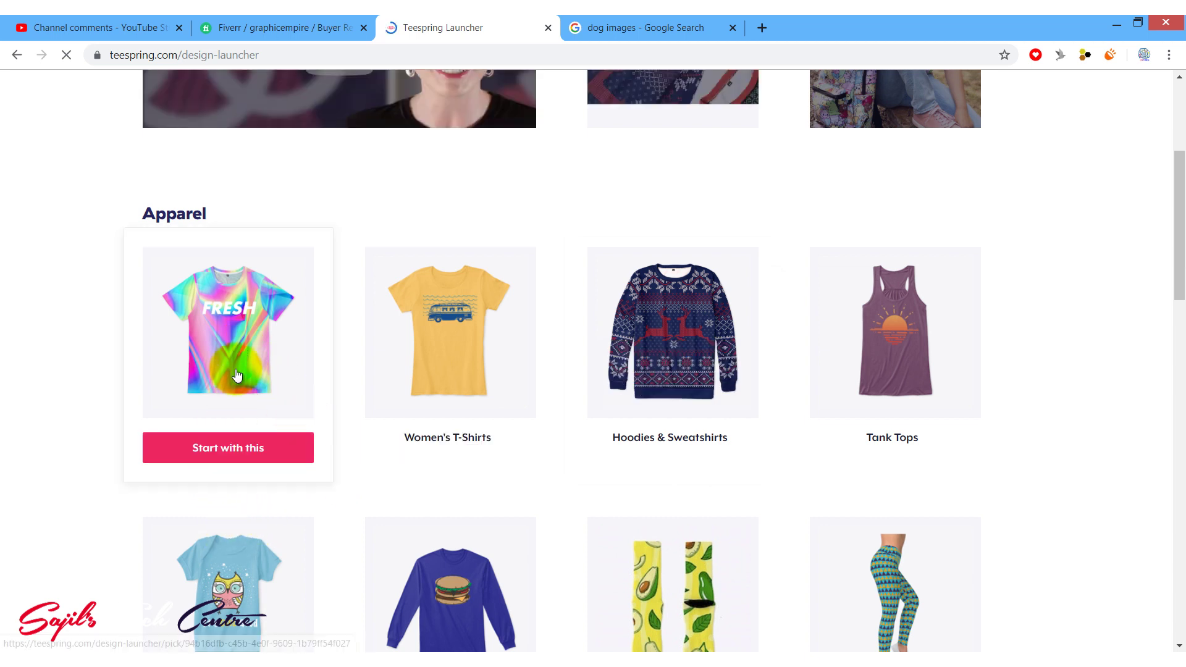
click(226, 449)
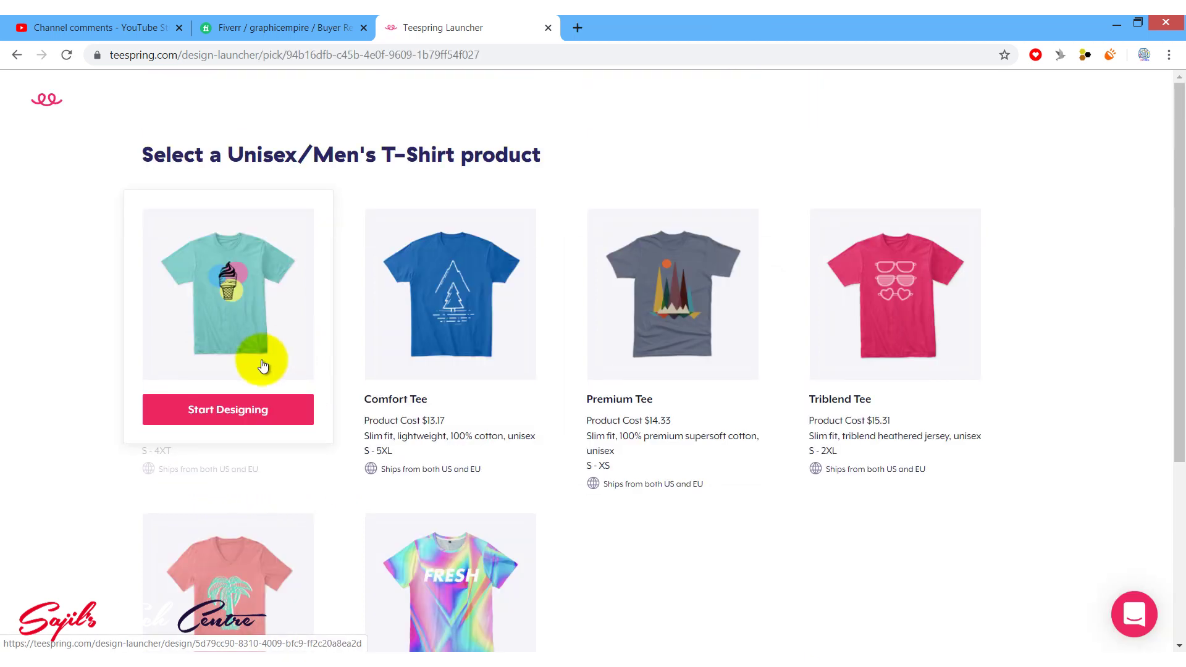
click(261, 409)
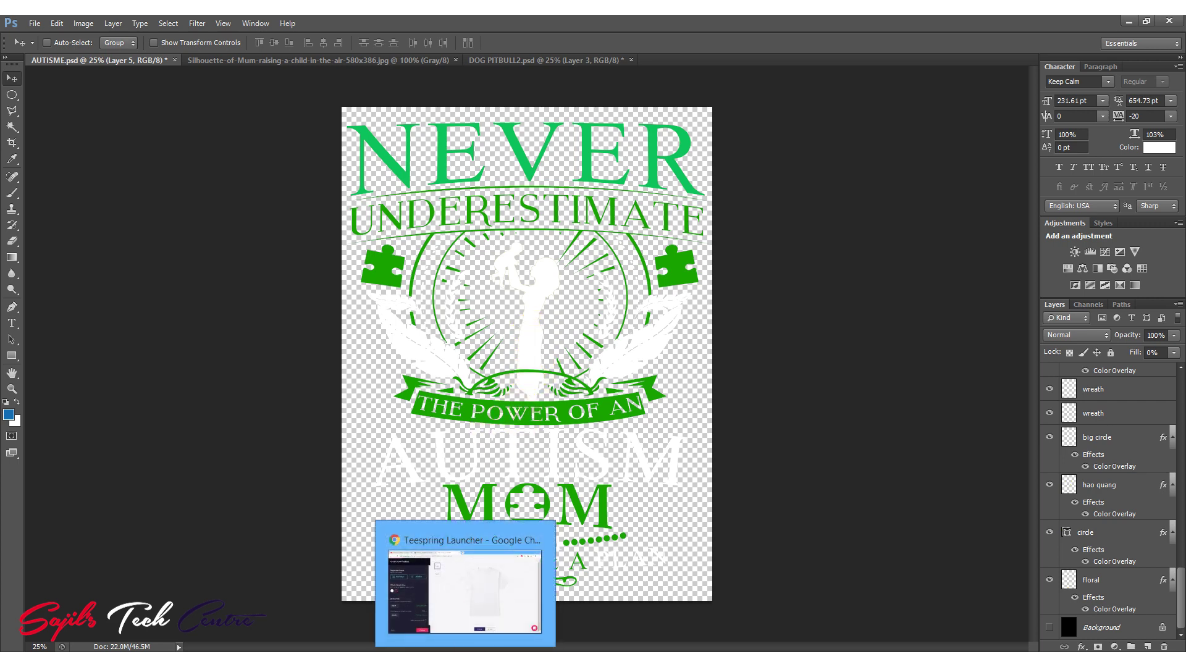
Add pink, light green, navy and black to the colours offered for the Teespring T-shirt
click(464, 648)
click(1016, 192)
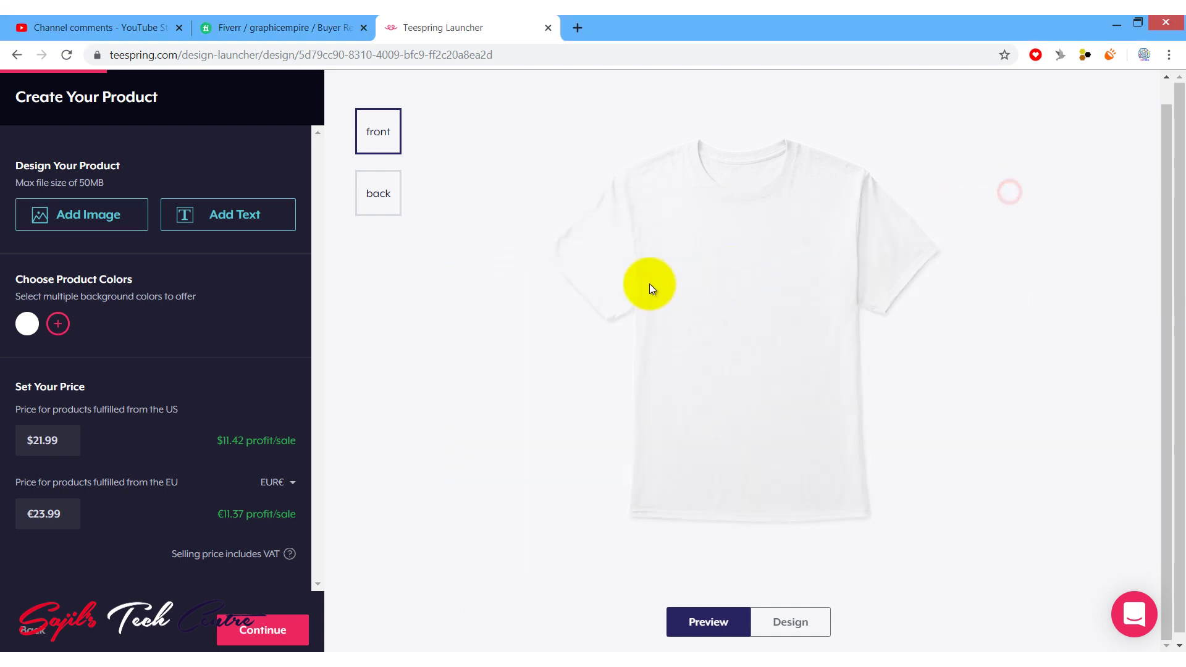
click(58, 316)
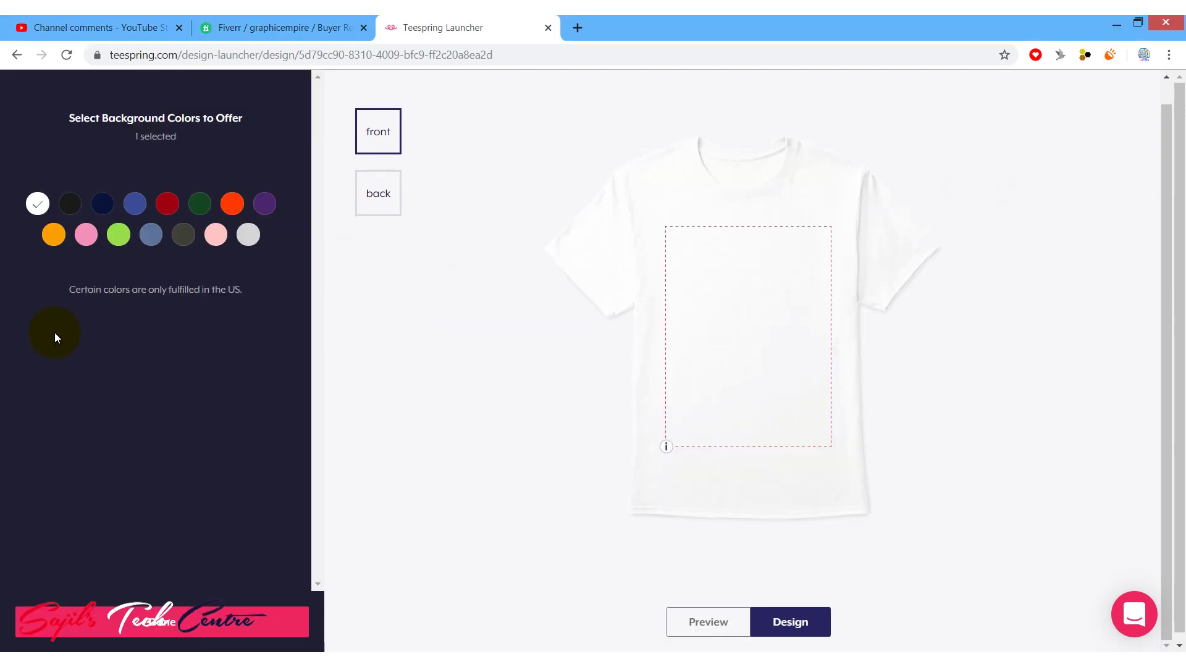
click(87, 235)
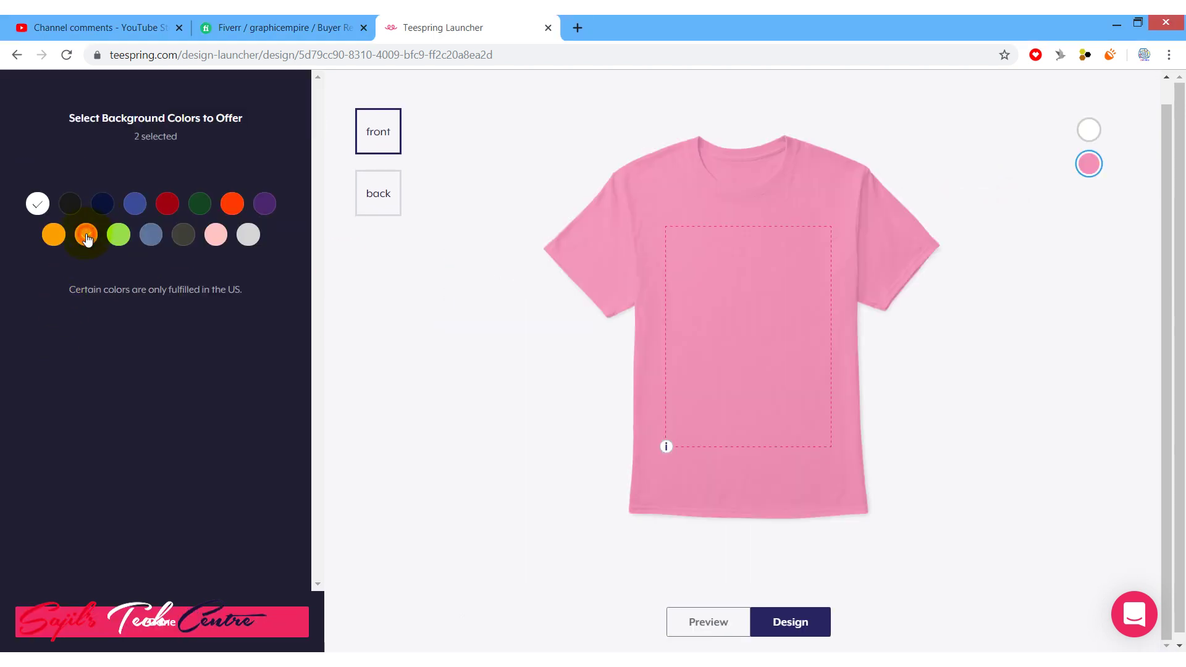
click(118, 235)
click(102, 203)
click(79, 205)
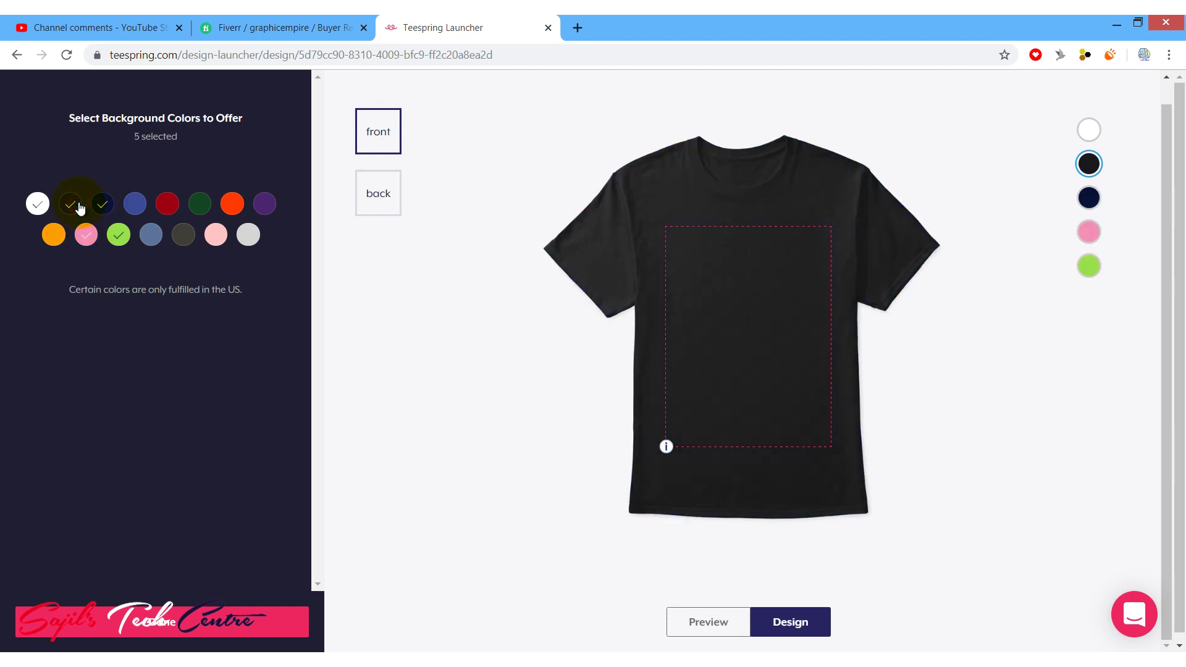
click(239, 629)
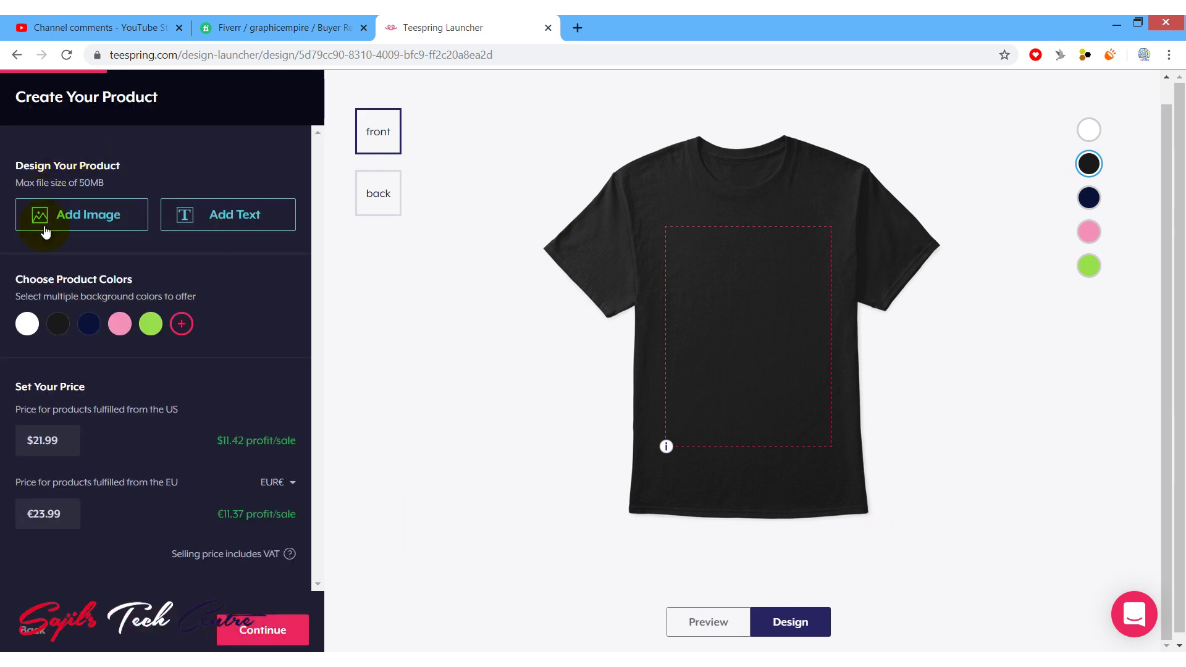
Add the AUTISME.png image from the RANGE ROVER folder to the front of the T-shirt
click(79, 220)
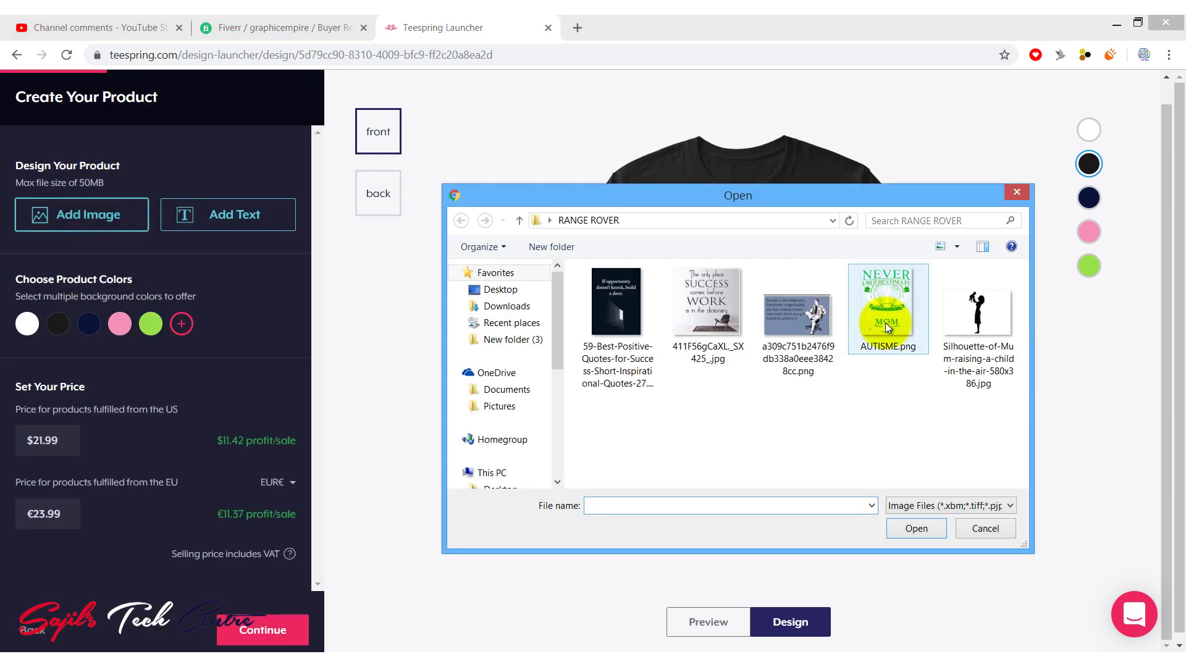
double_click(885, 322)
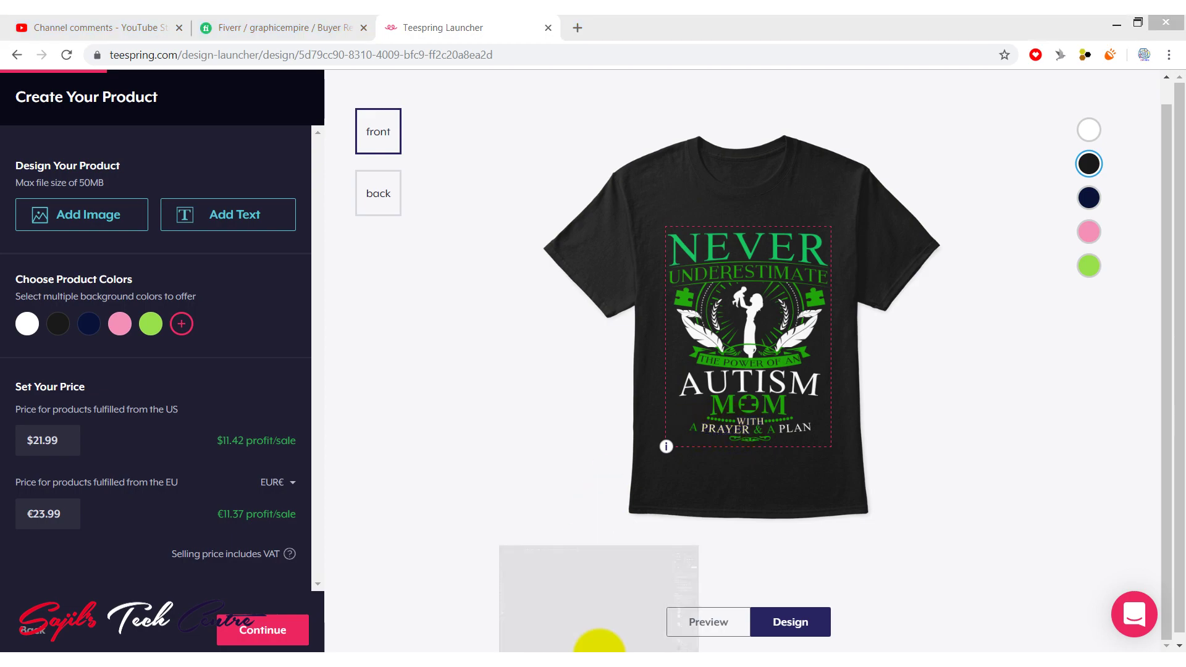
click(595, 642)
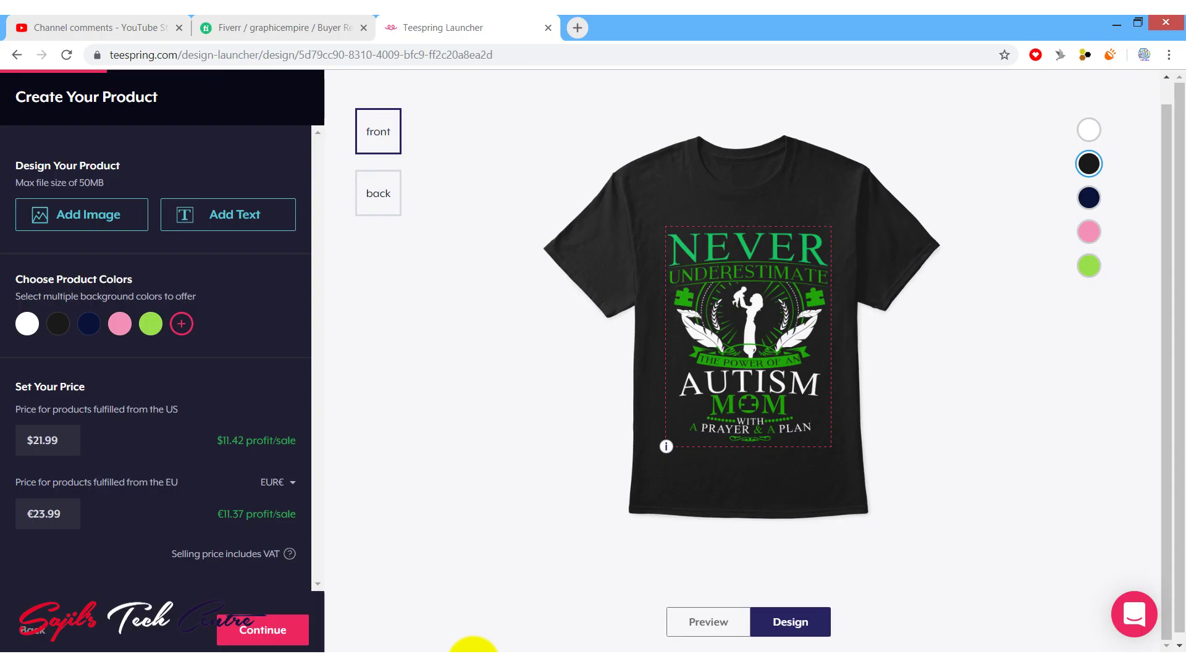
Set the T-shirt's price for products fulfilled from the US to $14.99
click(472, 645)
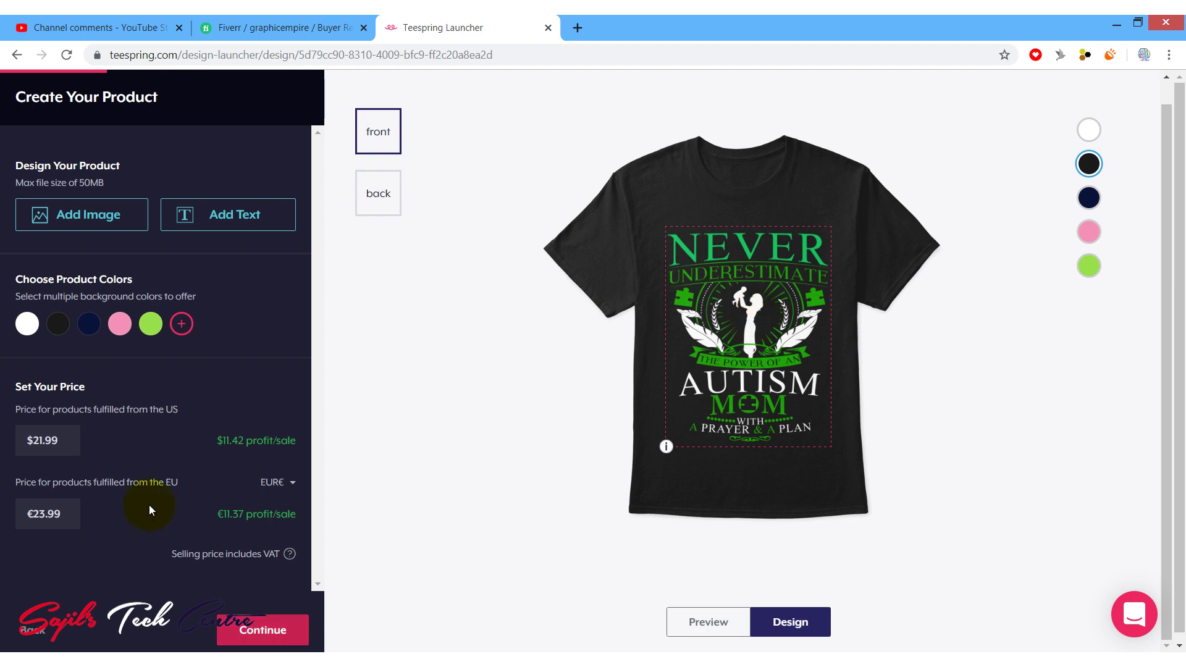
click(71, 439)
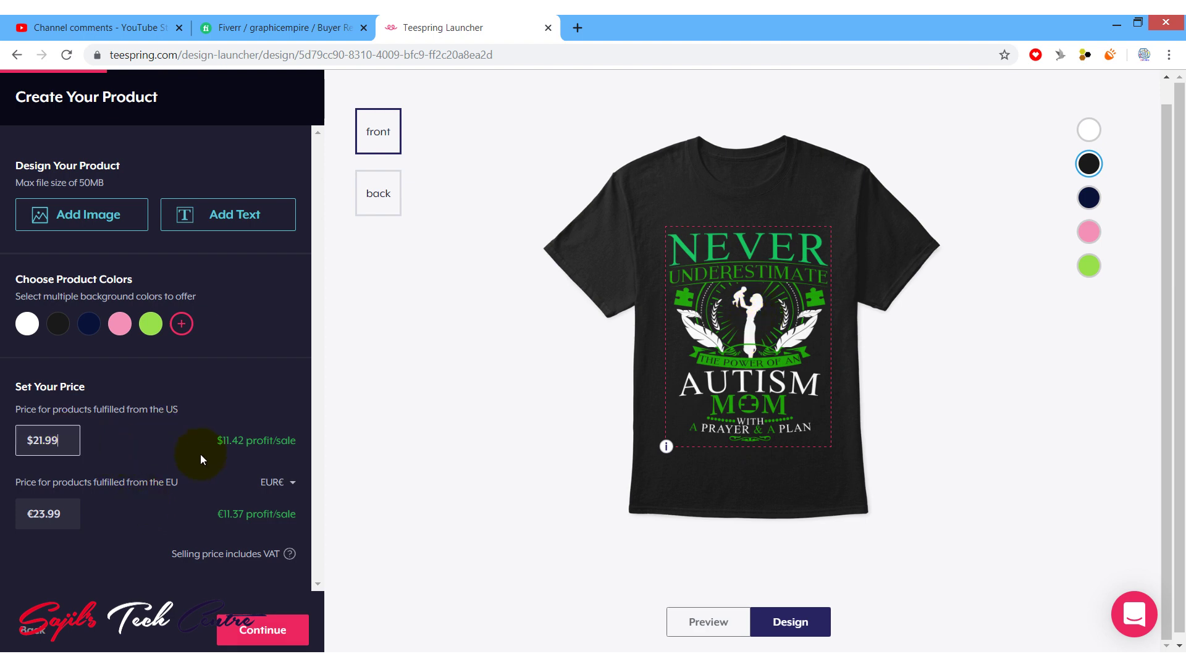
drag(294, 442, 223, 442)
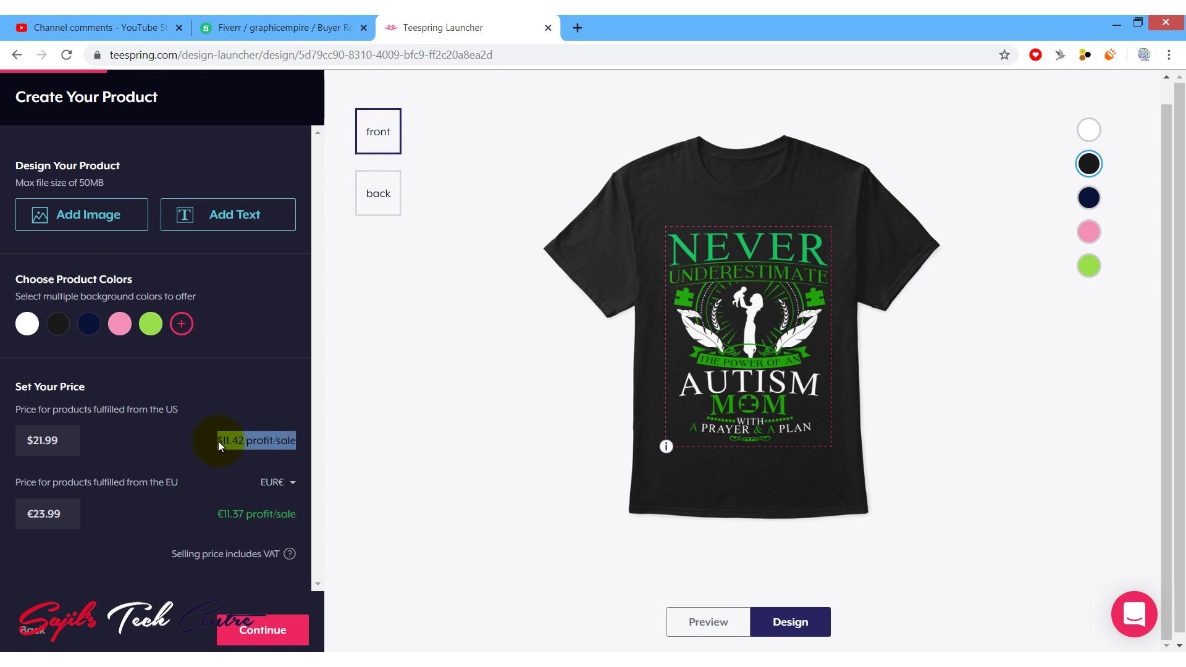
click(249, 457)
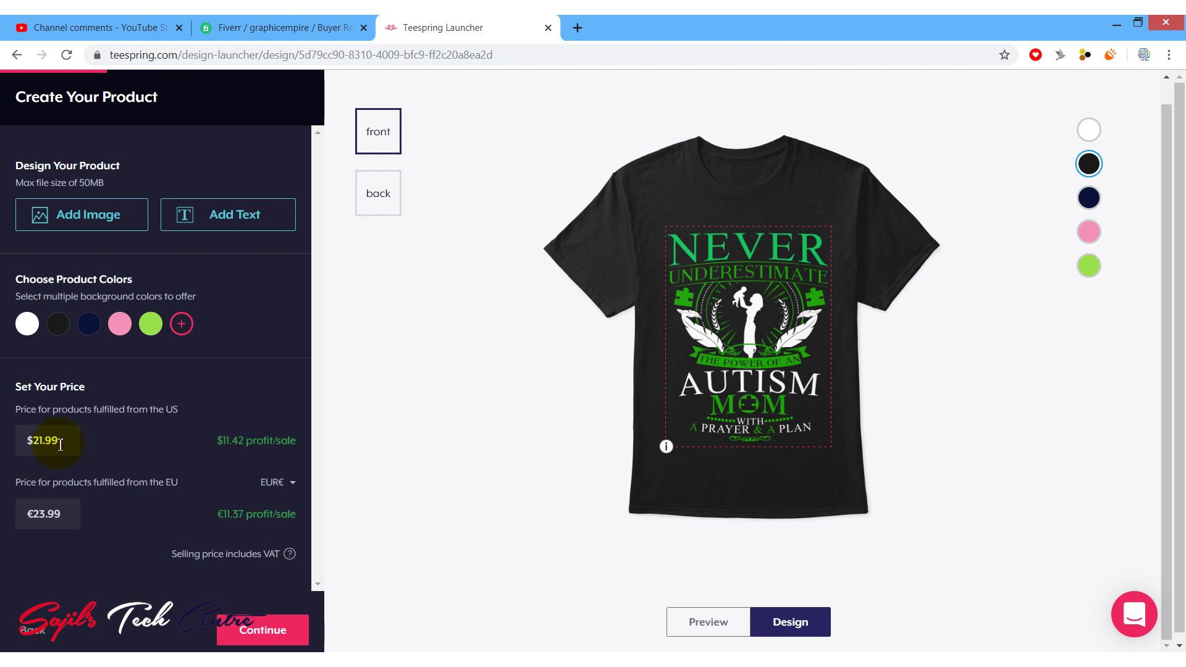
drag(59, 444, 33, 443)
text(1)
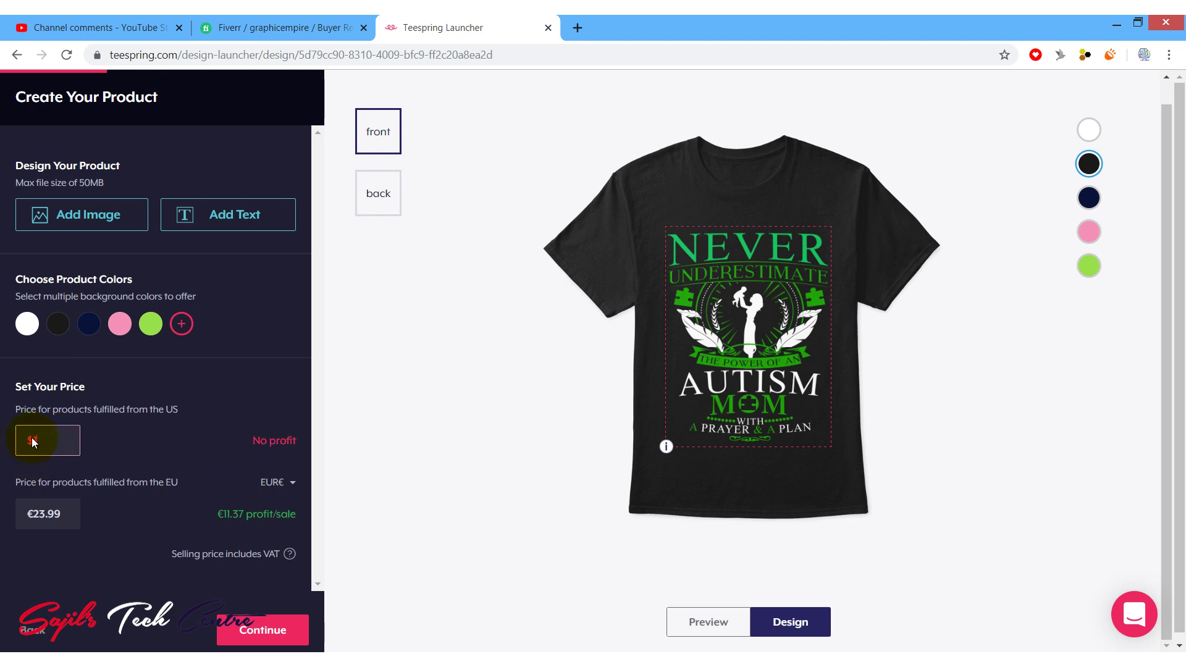
text(4.99)
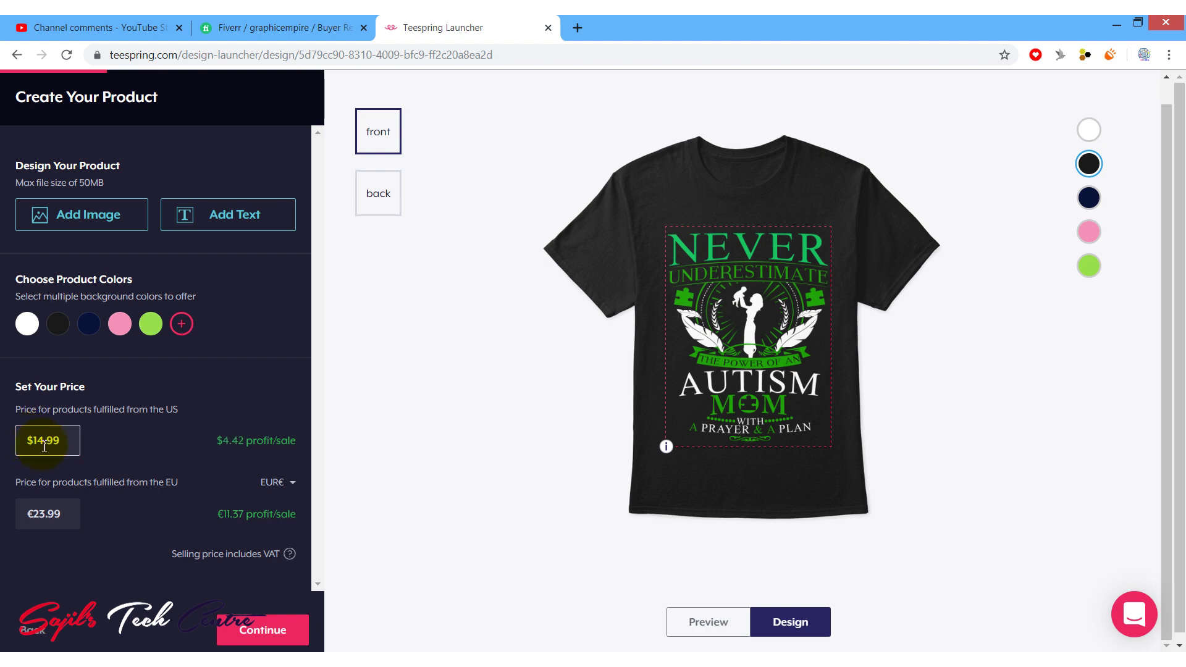
click(183, 454)
Set the price for products fulfilled from the EU to €14.99 and proceed to adding more products
drag(69, 514, 32, 519)
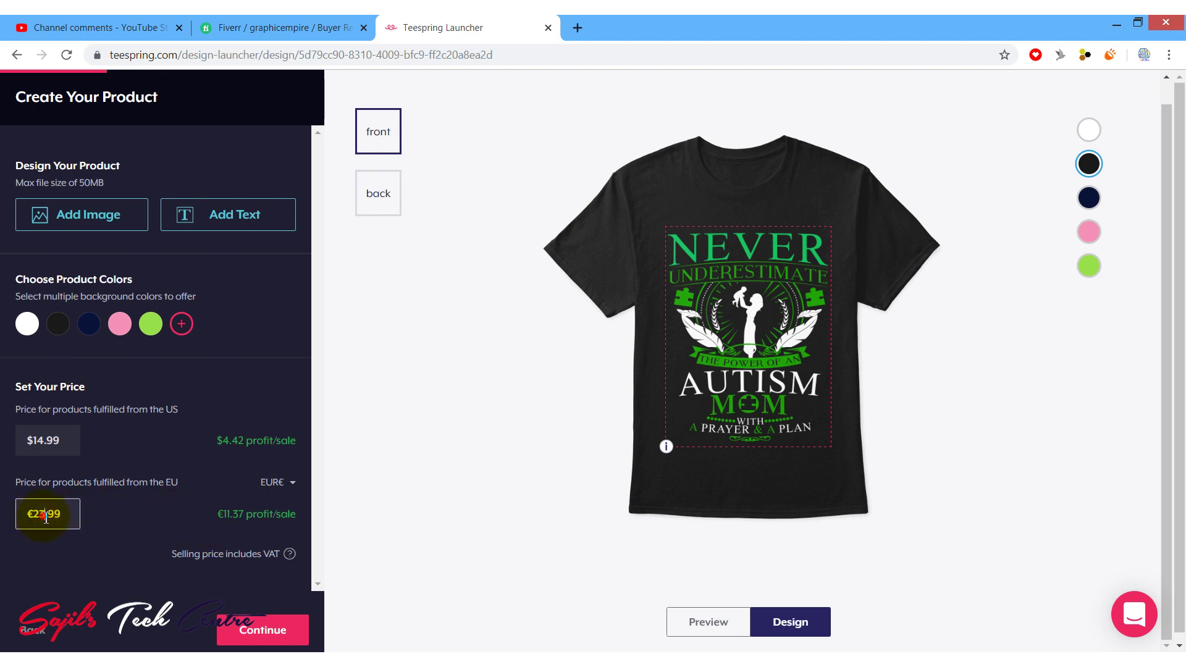
text(14.99)
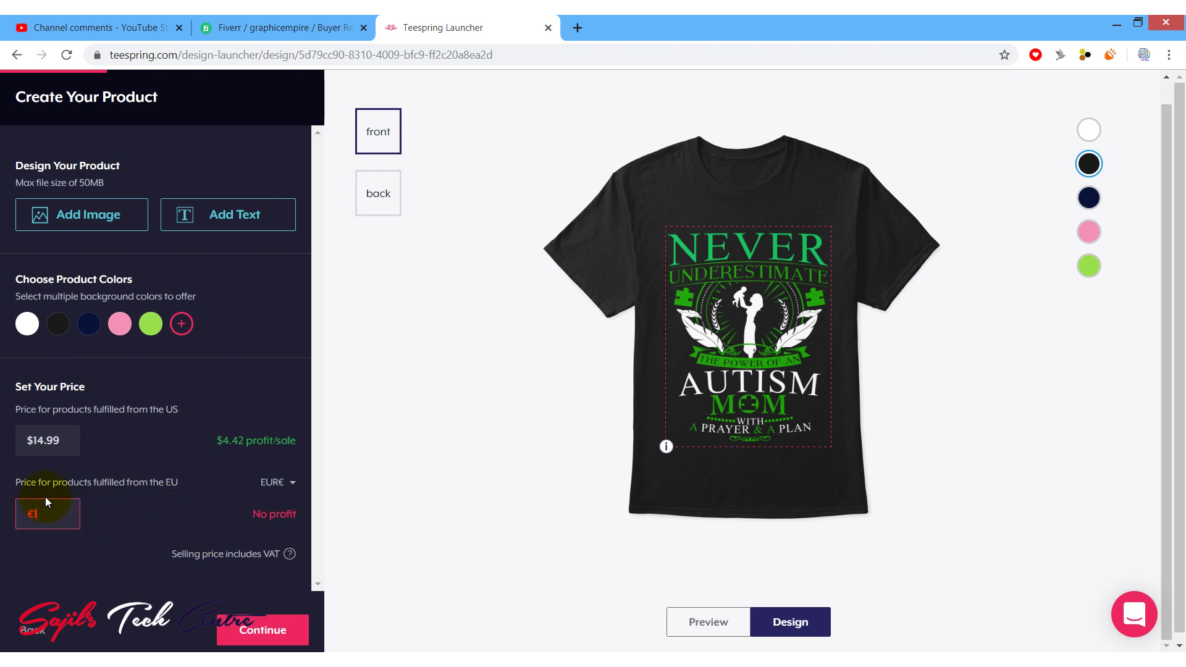
click(146, 515)
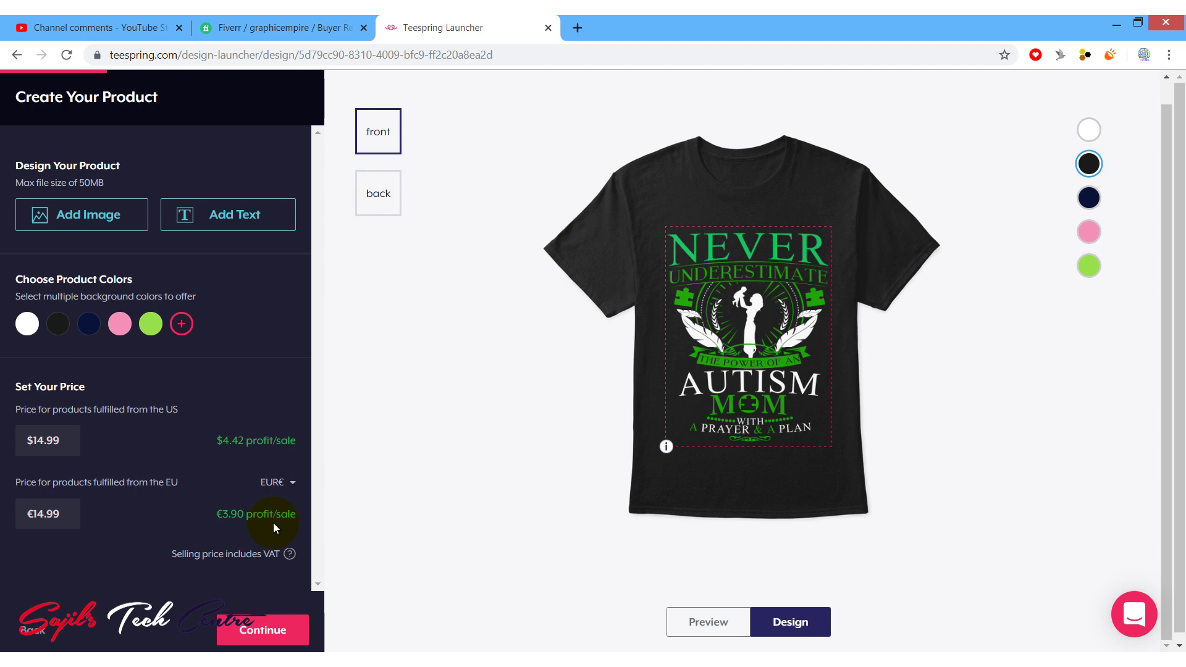
click(267, 633)
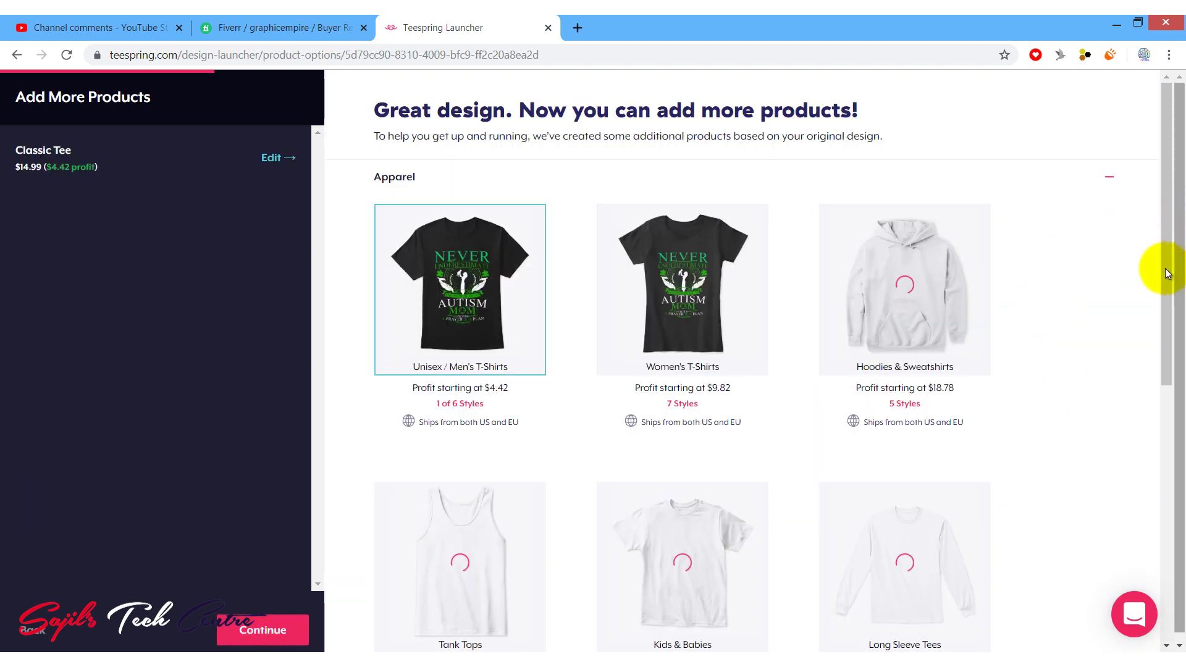
Examine the design previews on the additional apparel products, from T-shirts and hoodies to socks and leggings
drag(1163, 269, 1161, 307)
scroll(1087, 307, up, 1)
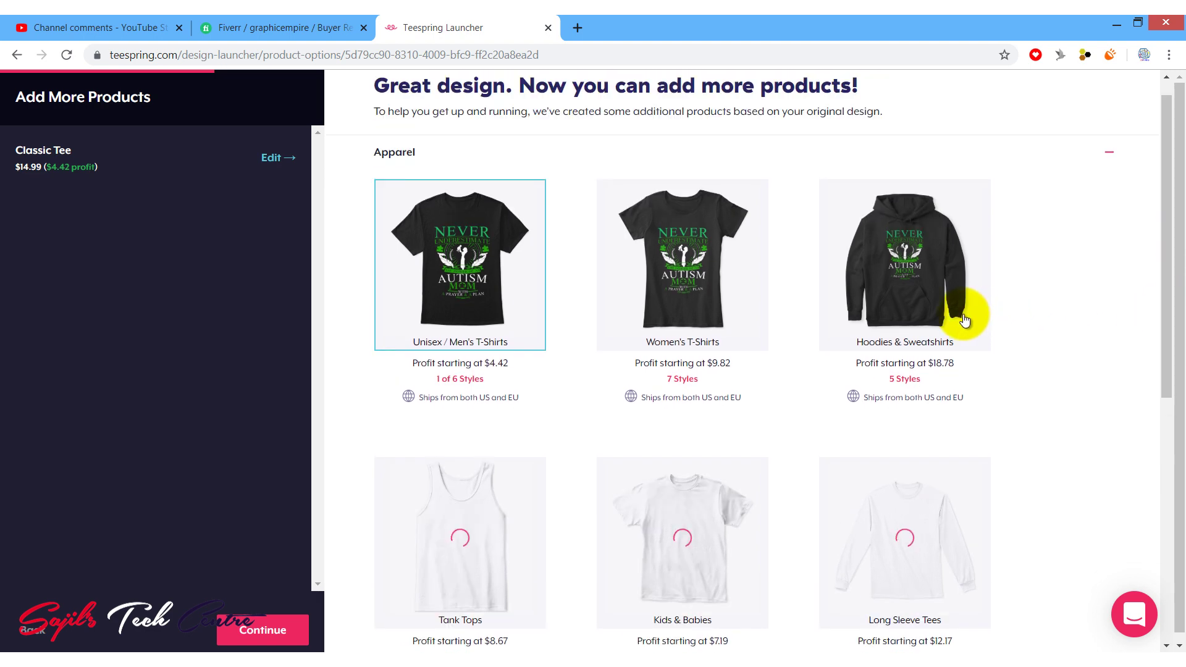
mouse_move(966, 315)
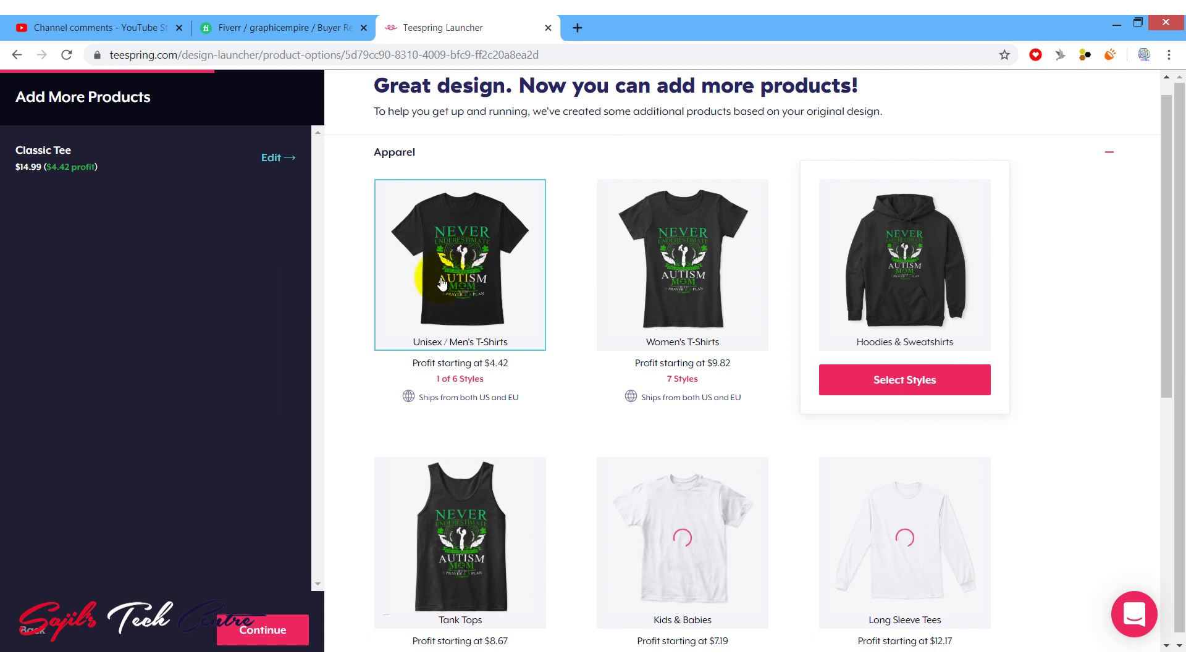
mouse_move(444, 283)
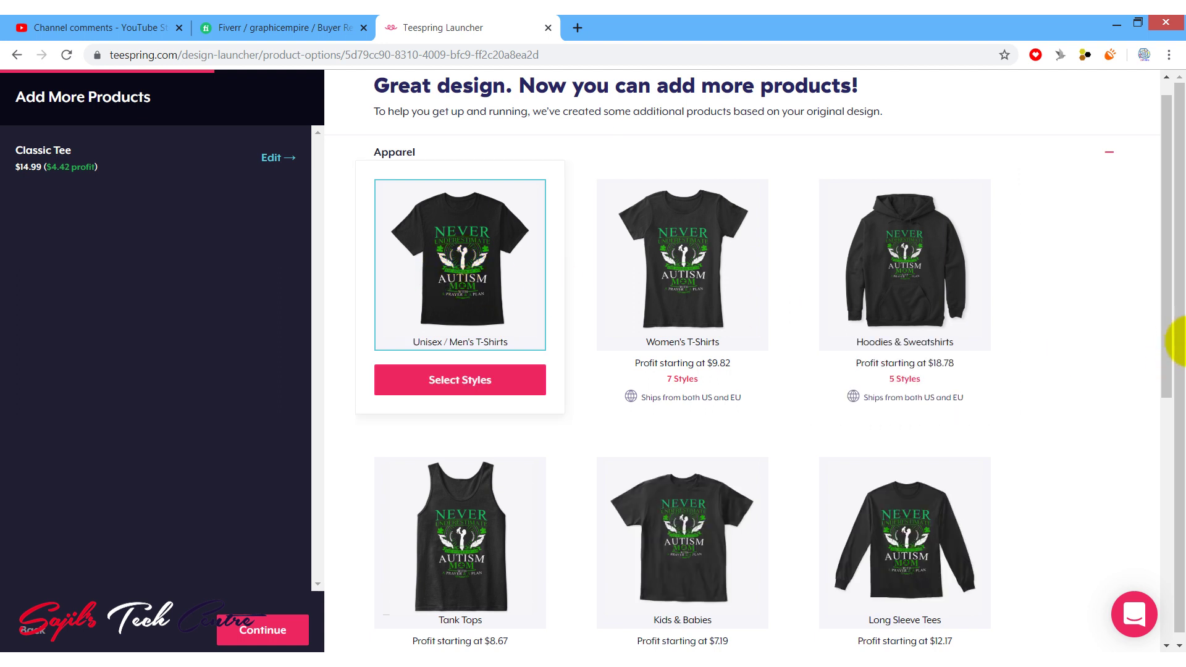
drag(1165, 301, 1161, 432)
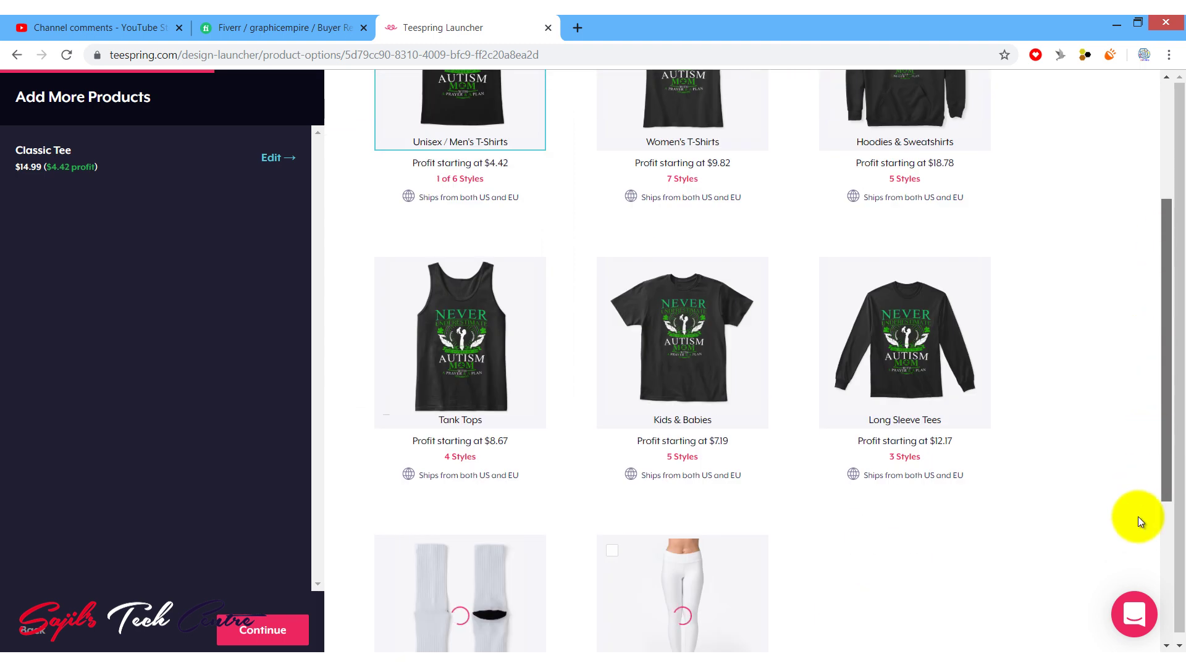
scroll(656, 434, down, 3)
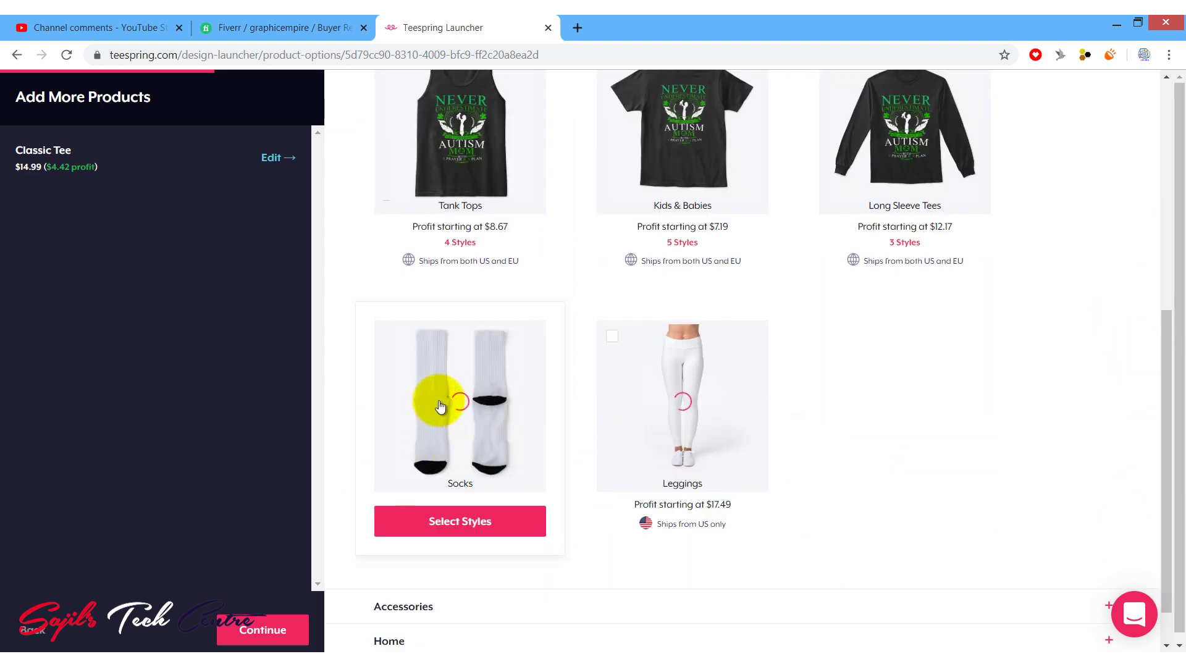
mouse_move(733, 510)
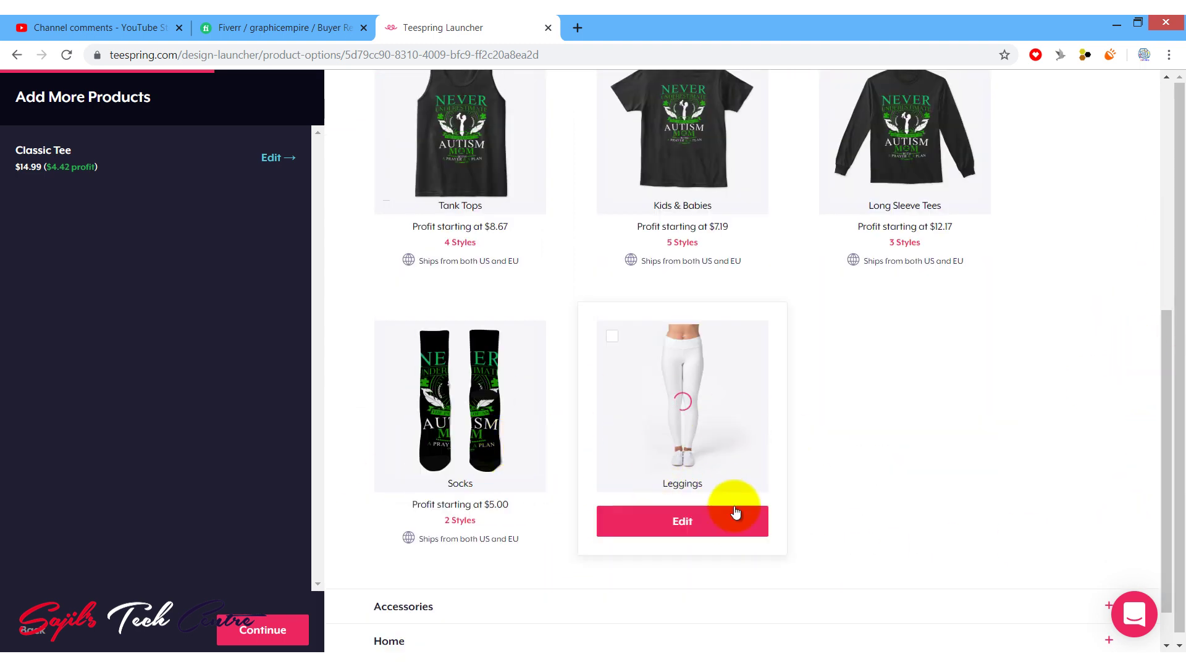
mouse_move(478, 408)
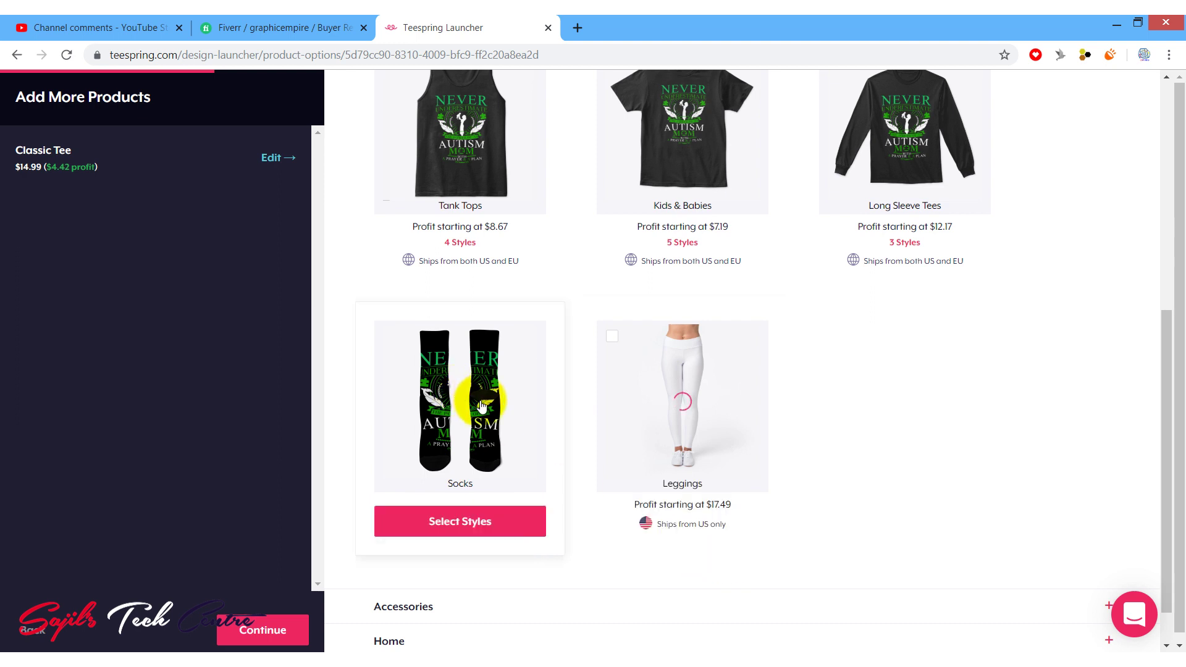
mouse_move(703, 410)
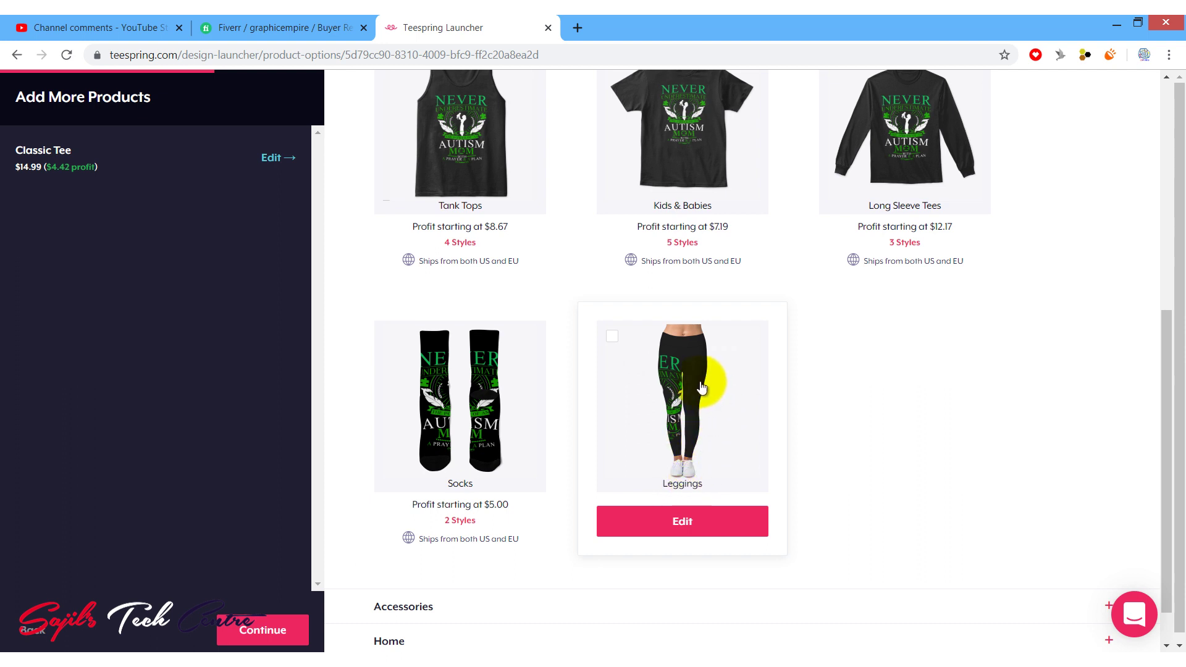
scroll(412, 297, up, 7)
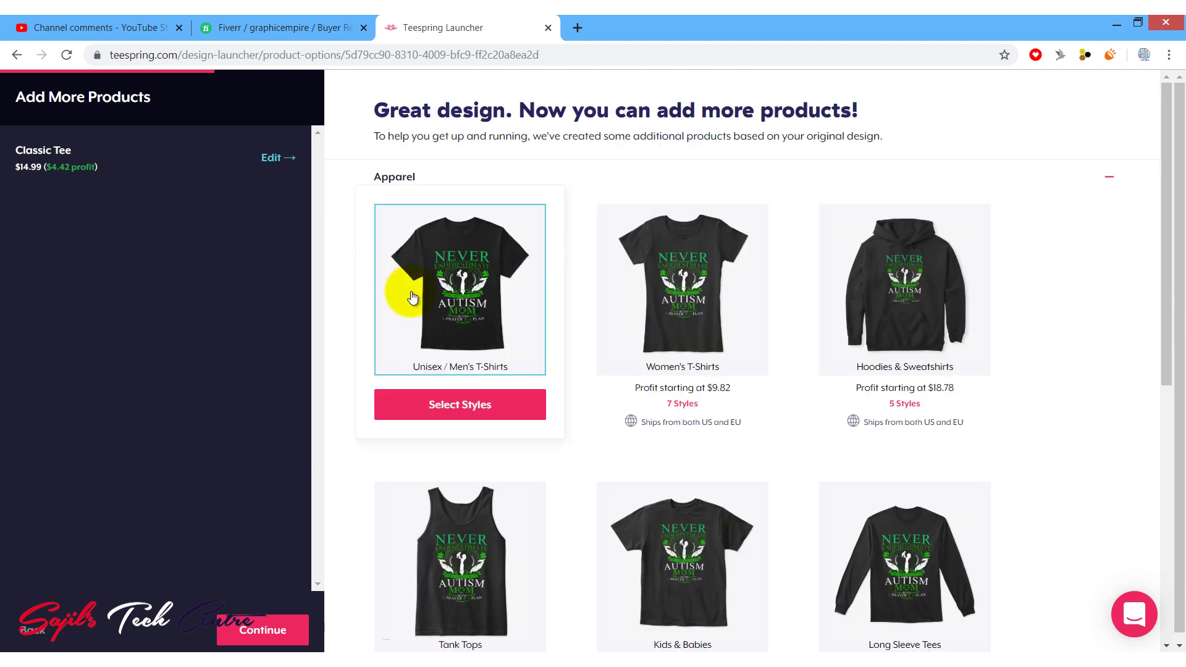
Add all styles of the Unisex / Men's T-Shirts category to the product list
click(474, 409)
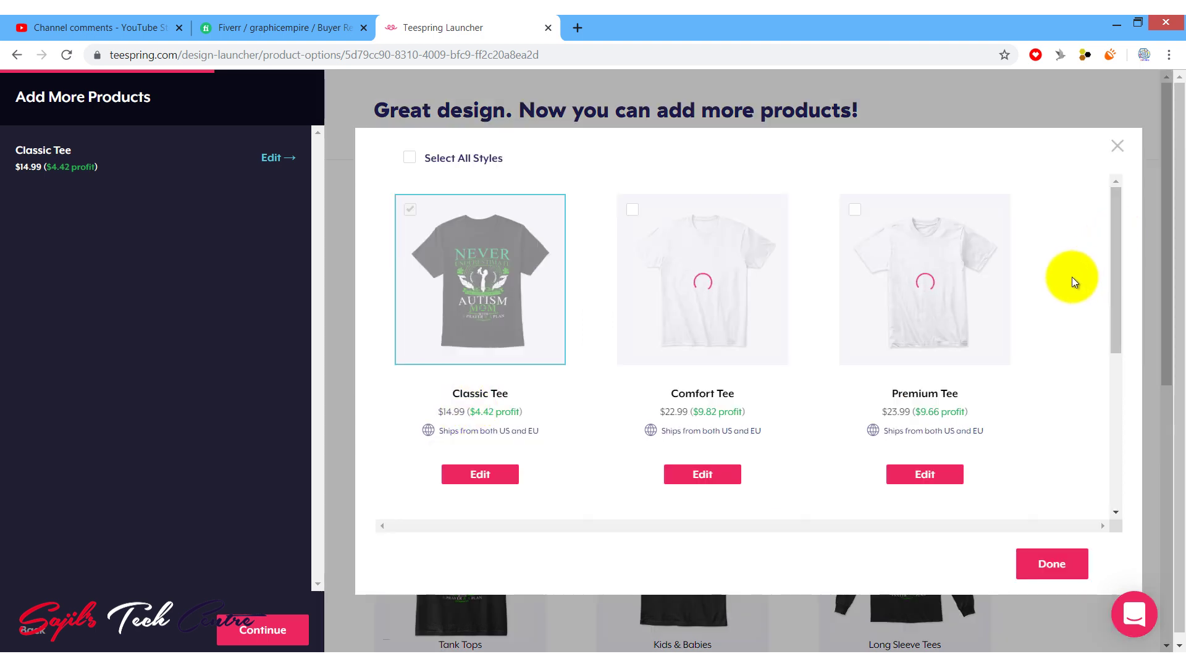
drag(1114, 286, 1102, 383)
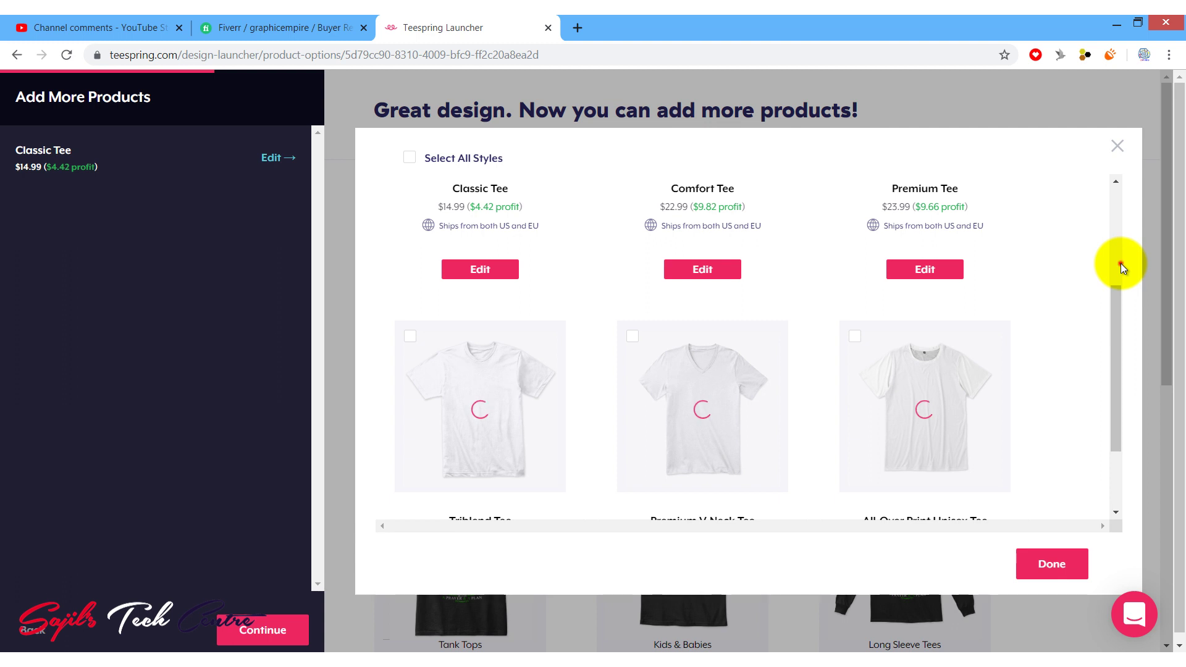
scroll(1120, 271, up, 3)
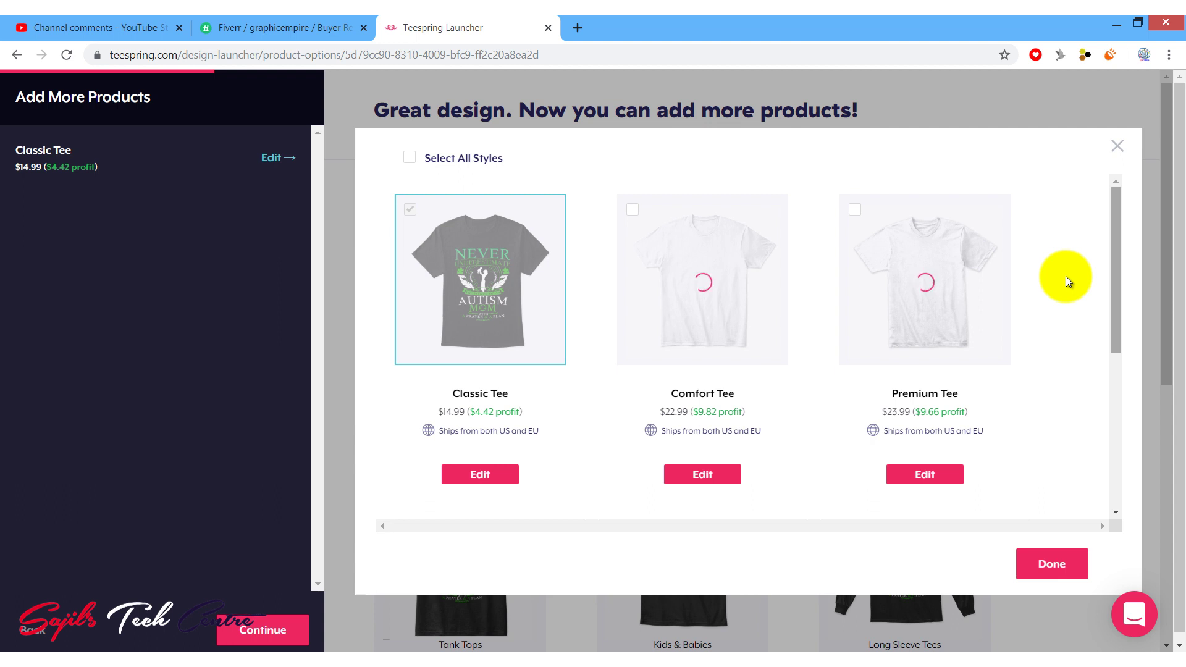
click(1114, 308)
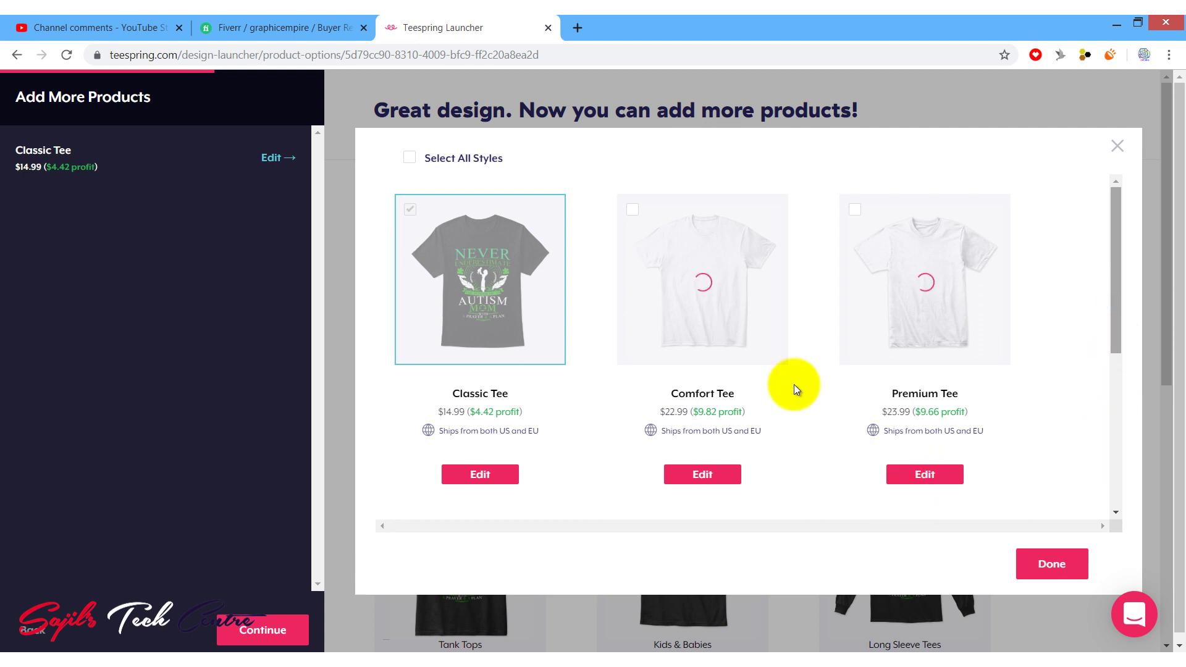
click(446, 159)
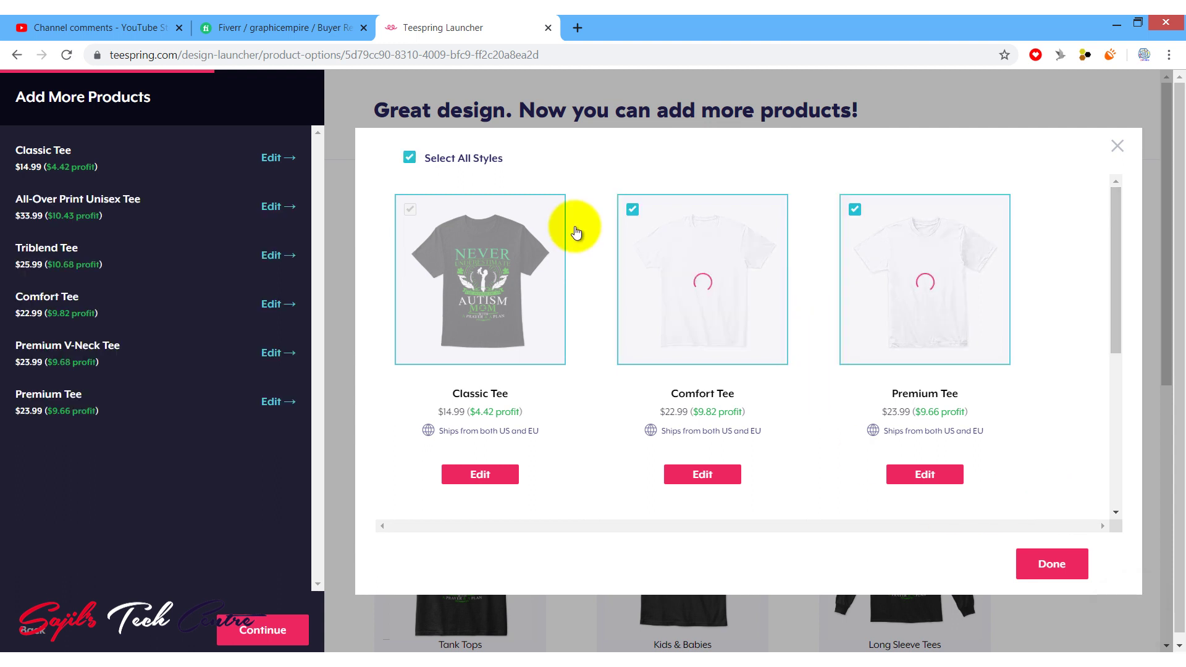
click(1047, 568)
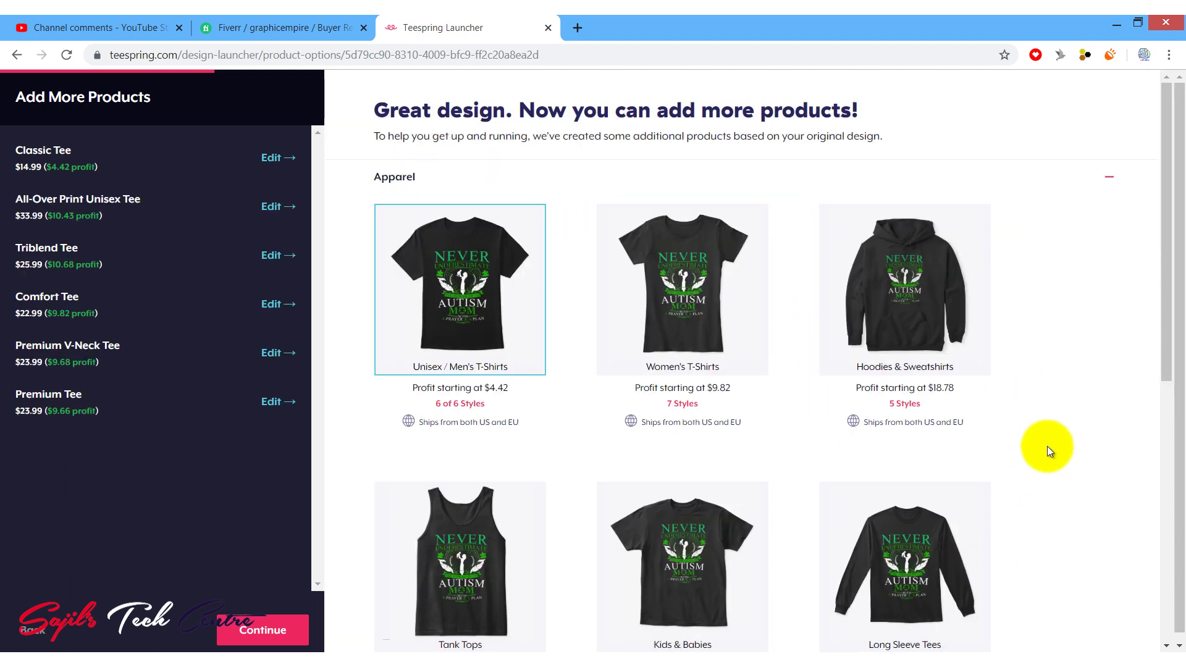
drag(1167, 198, 163, 203)
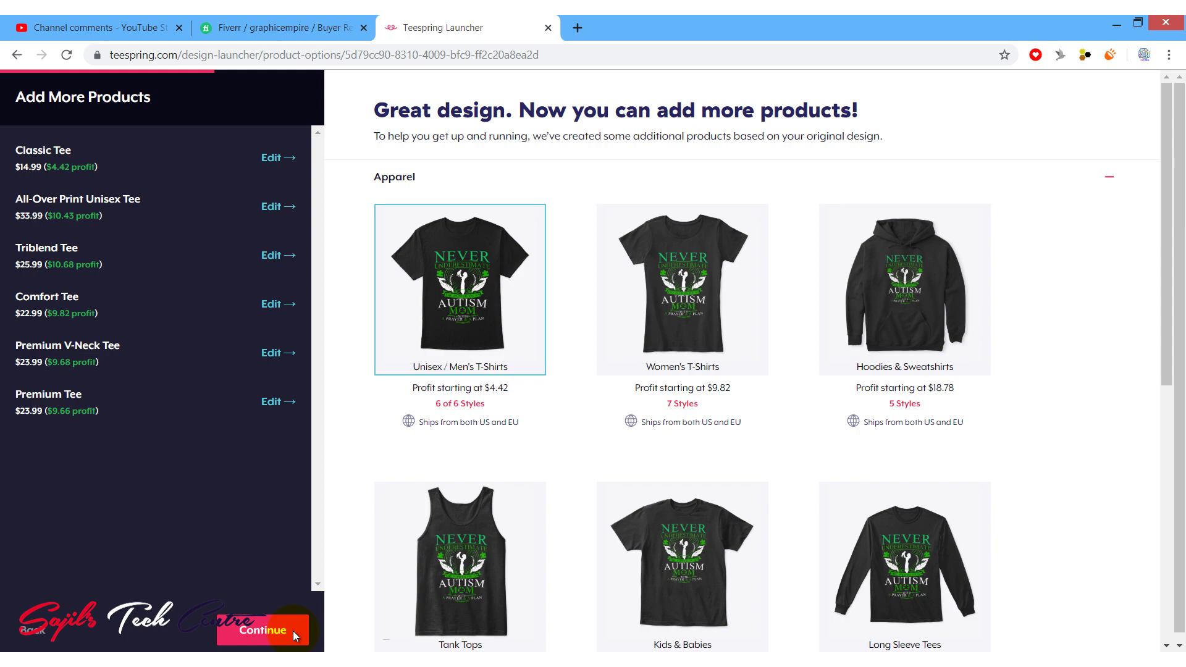
Switch to the PACK 1 folder and browse its design images in Windows Photo Viewer, starting from AUTISME.png, then close the viewer
key(alt+Tab)
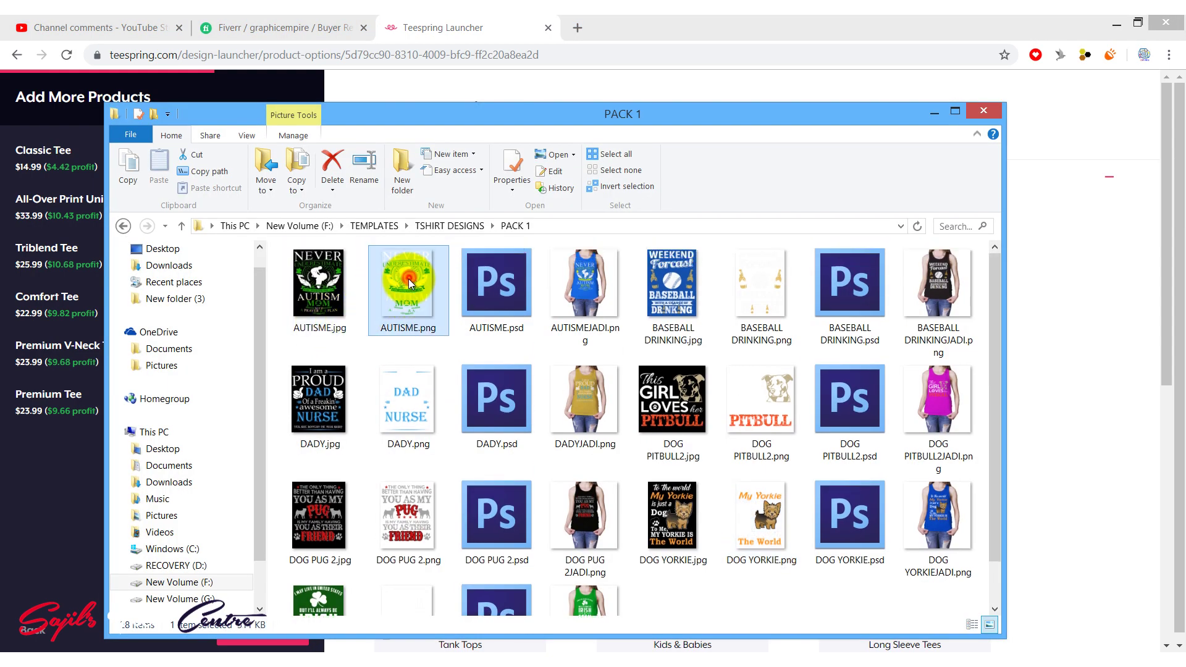
click(407, 279)
double_click(408, 279)
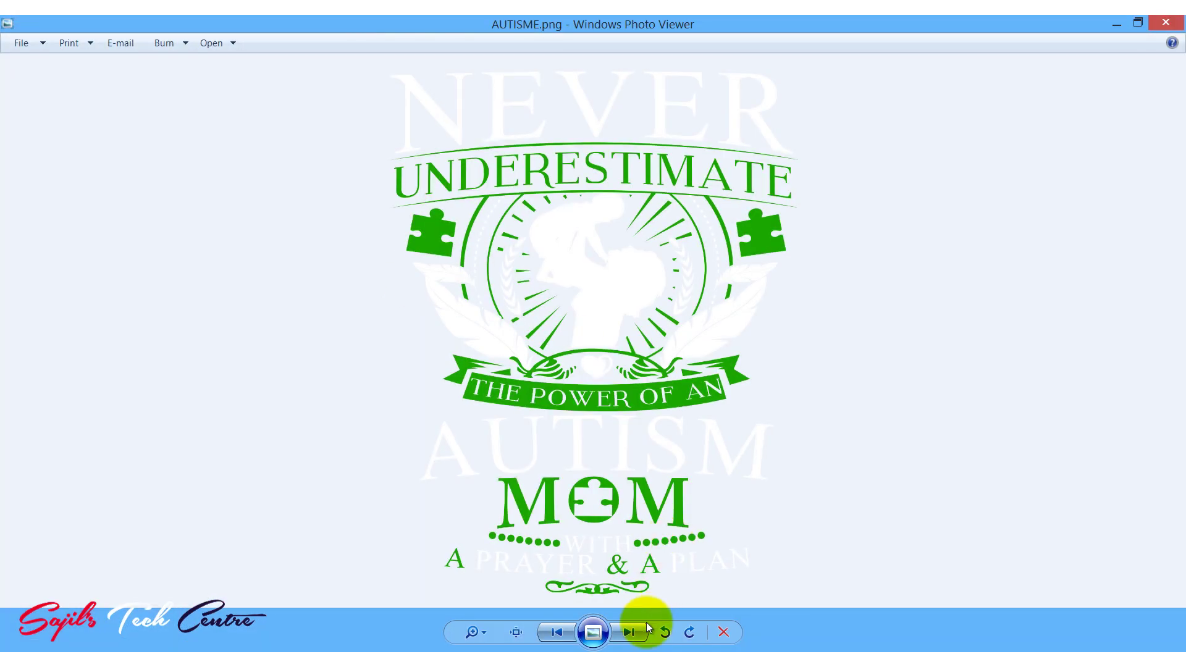
click(631, 632)
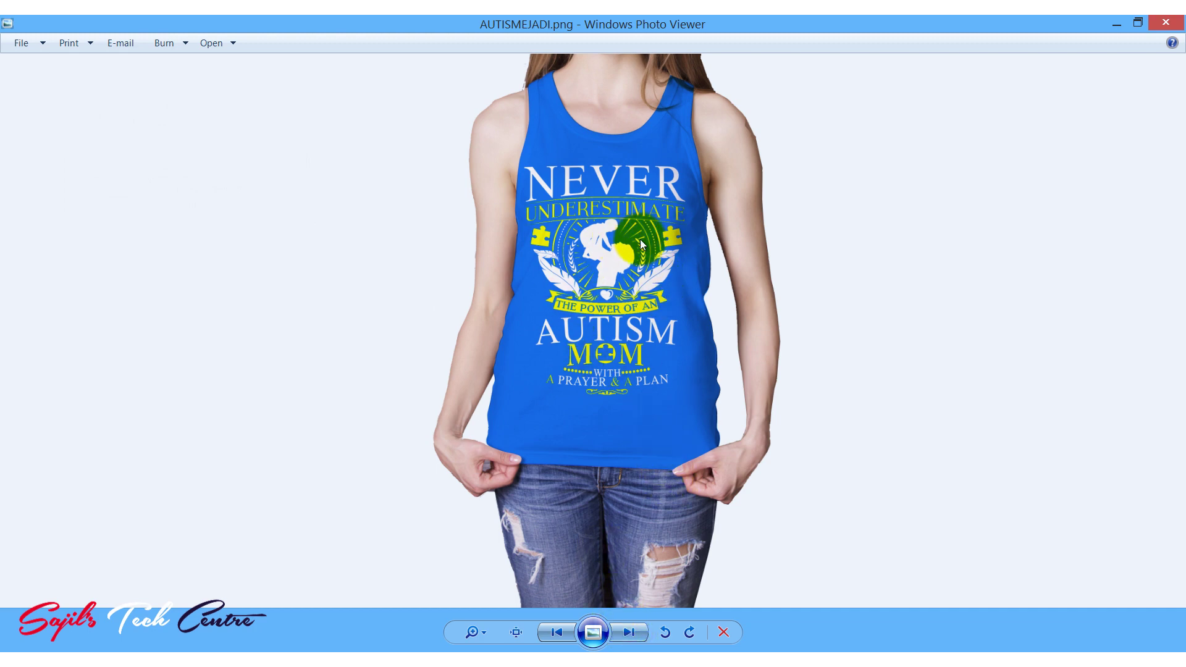
click(627, 632)
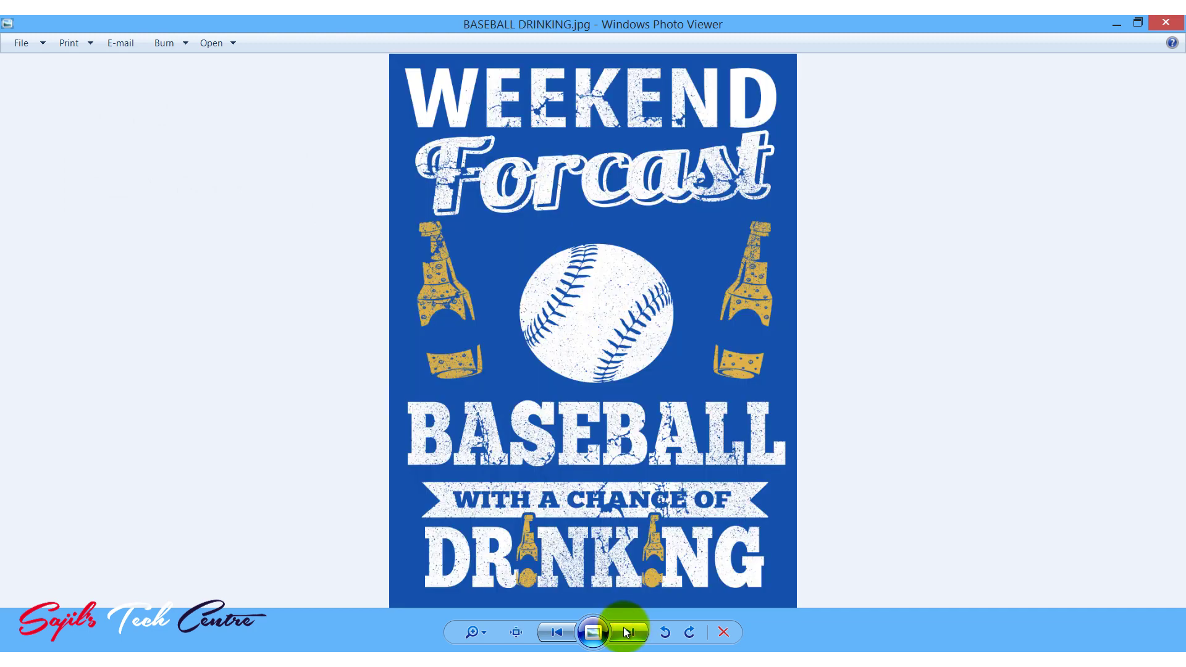
click(626, 632)
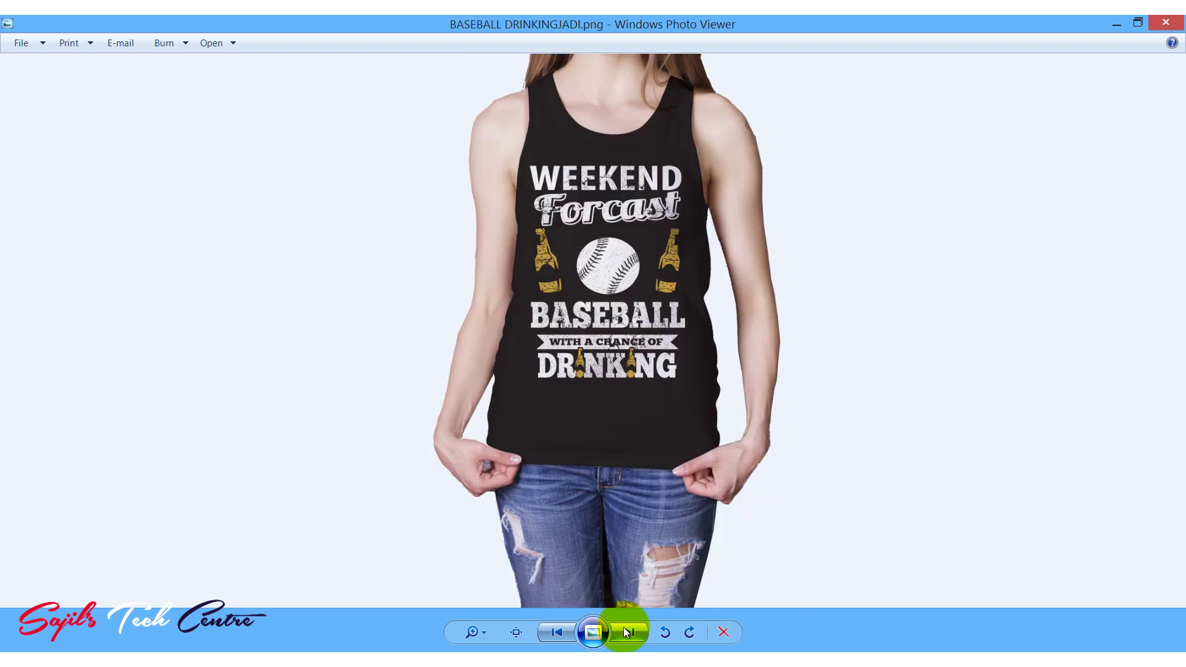
click(626, 632)
click(626, 632)
click(626, 632)
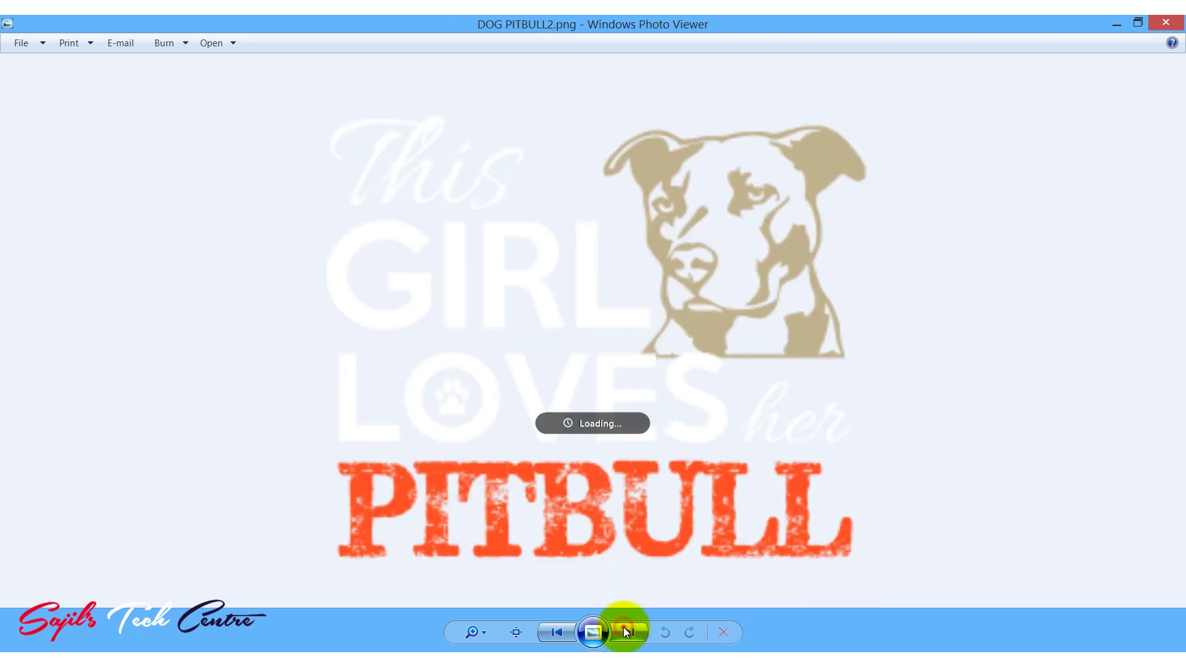
click(625, 631)
click(625, 632)
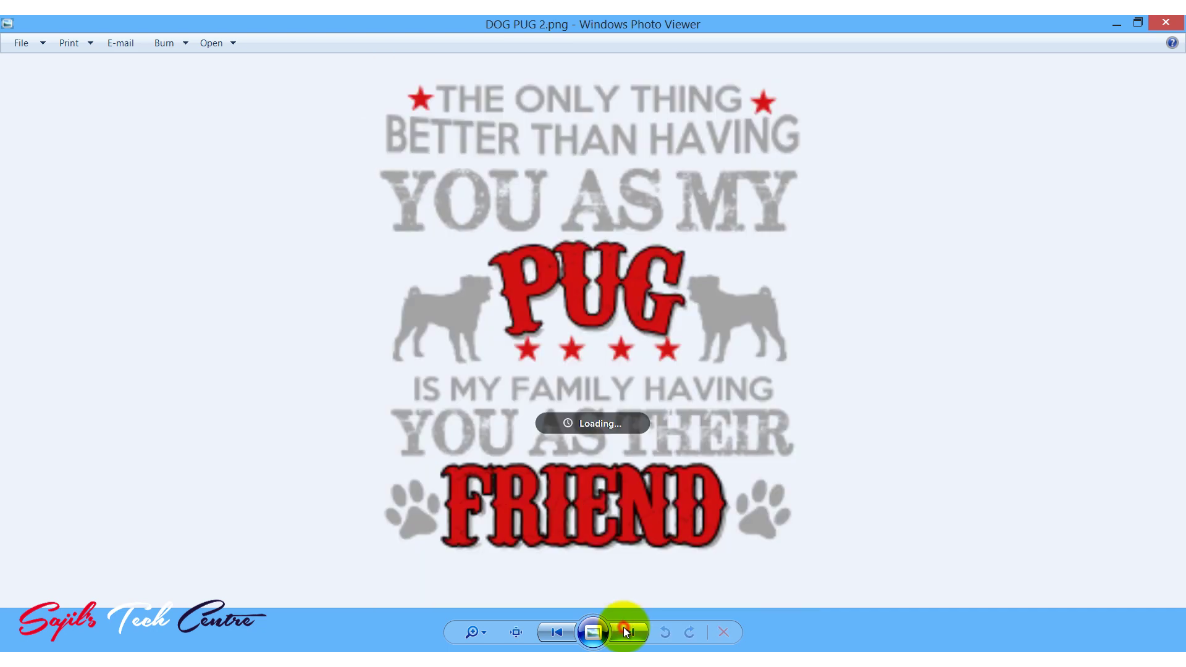
click(624, 630)
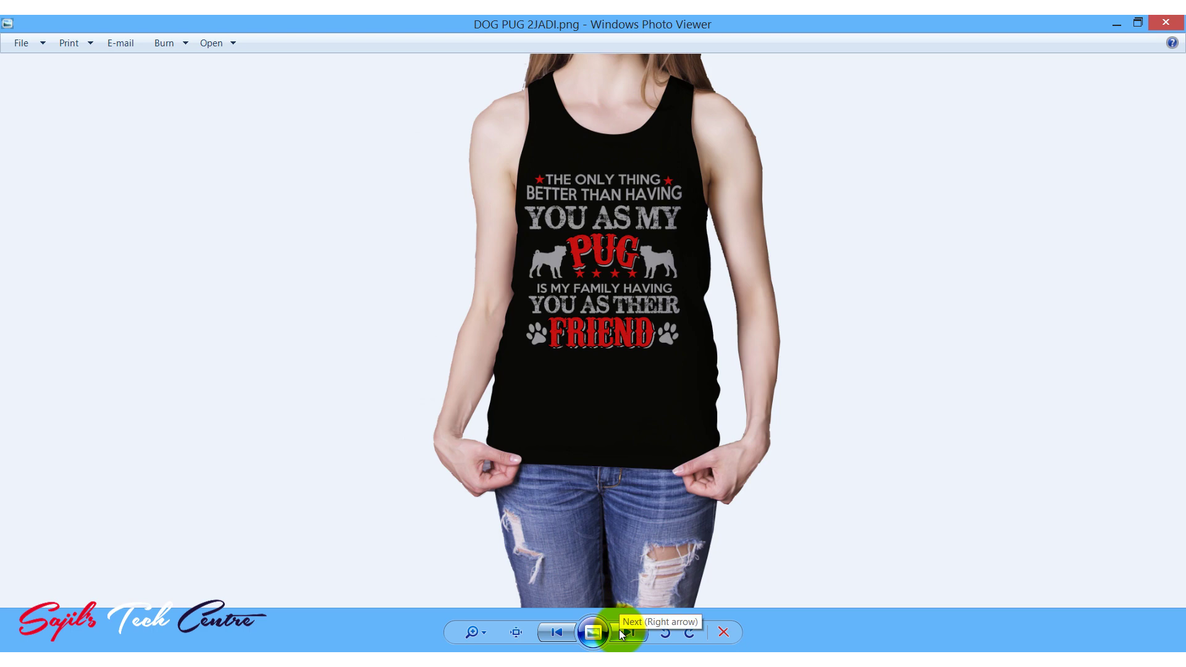
click(1166, 23)
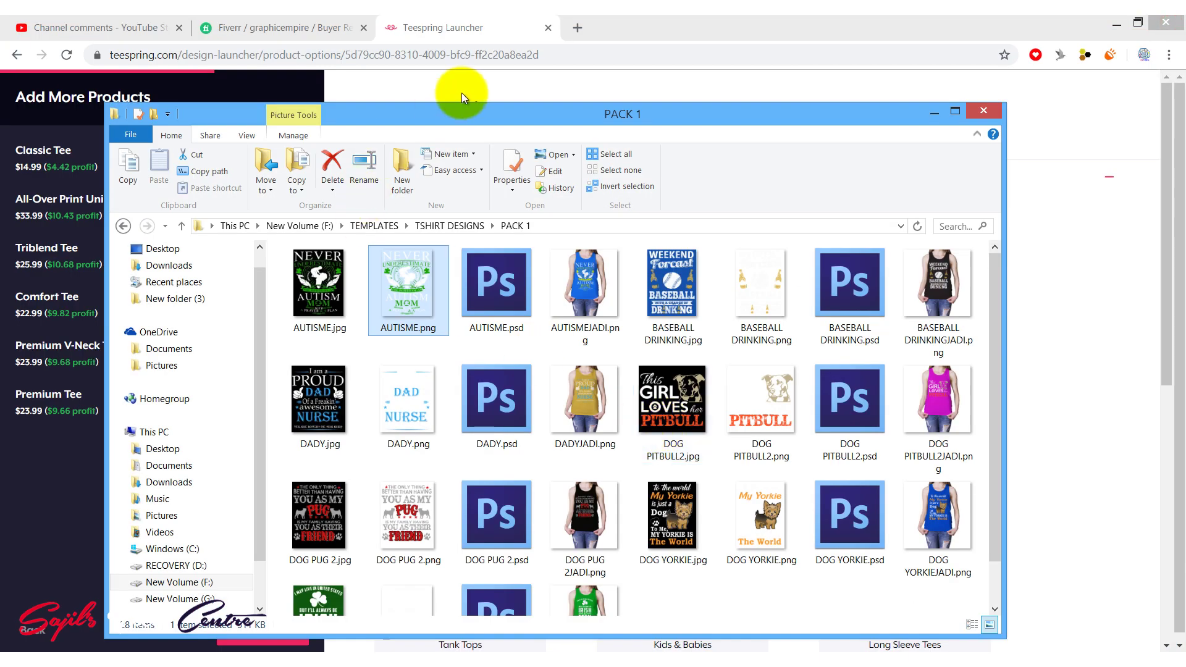
Go back up to the TSHIRT DESIGNS folder and open its 30-jaw-dropping-t-shirt-designs subfolder
drag(469, 114, 499, 93)
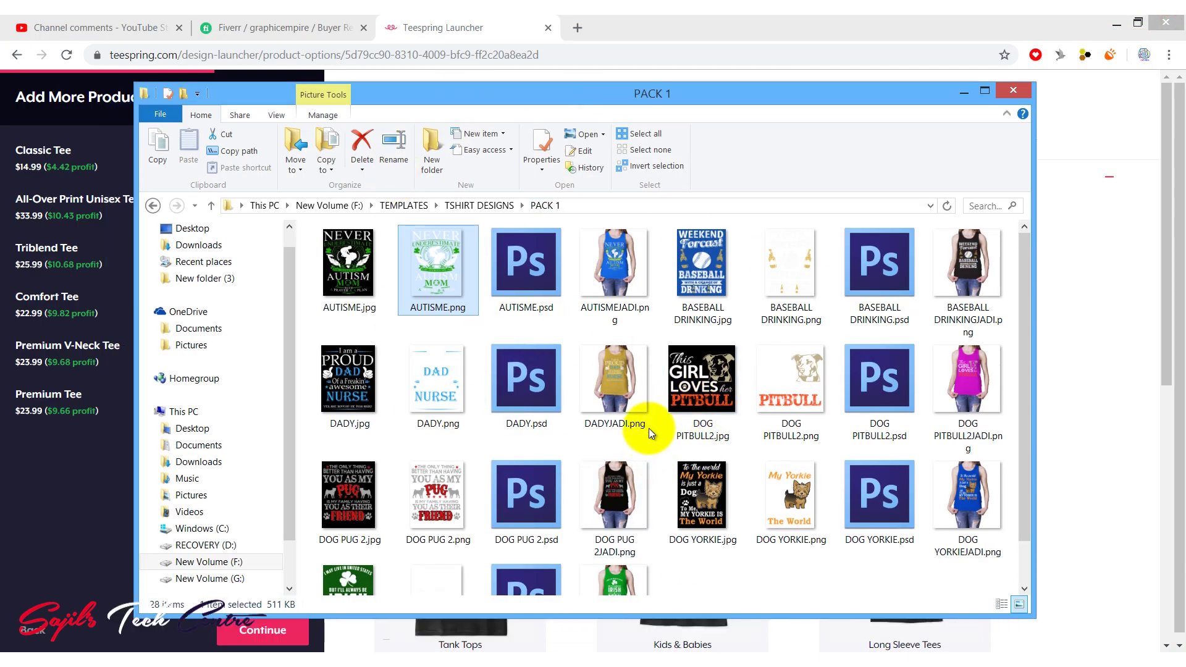
click(465, 205)
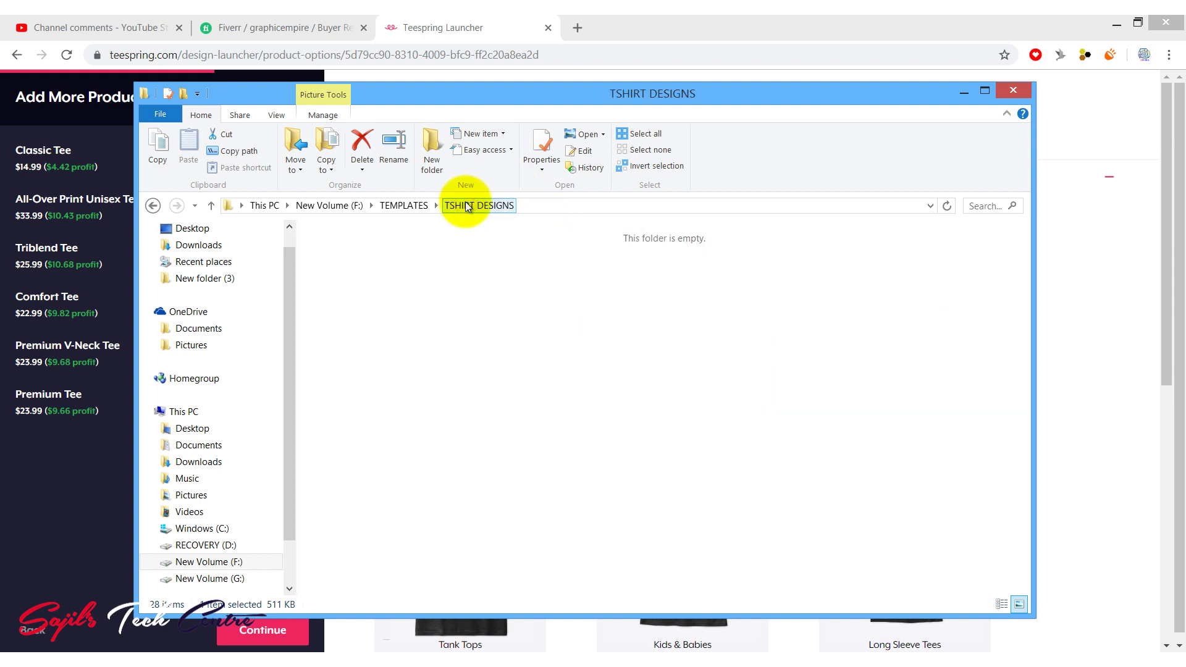
click(334, 284)
click(358, 289)
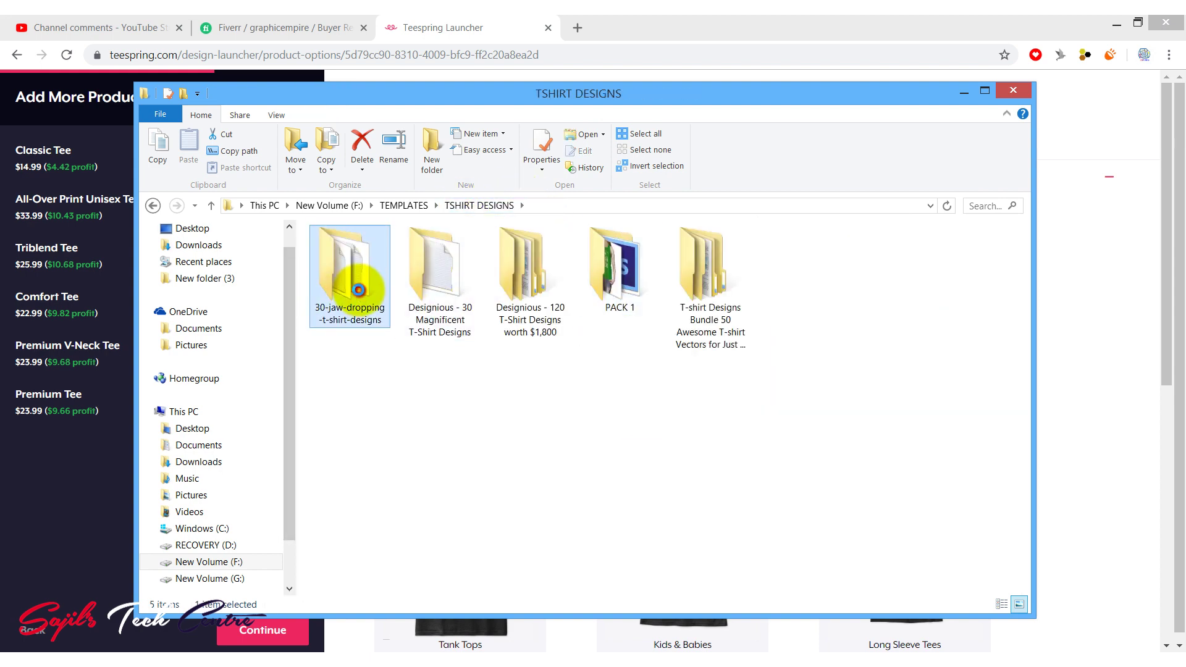
double_click(358, 290)
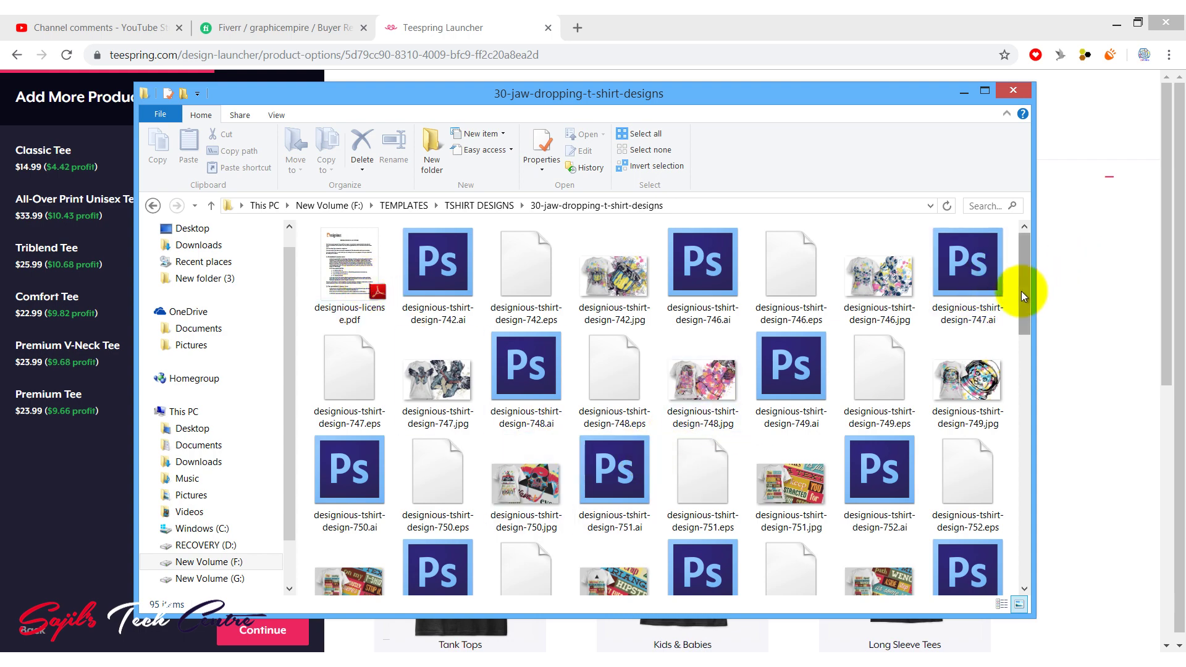
drag(1021, 291, 951, 312)
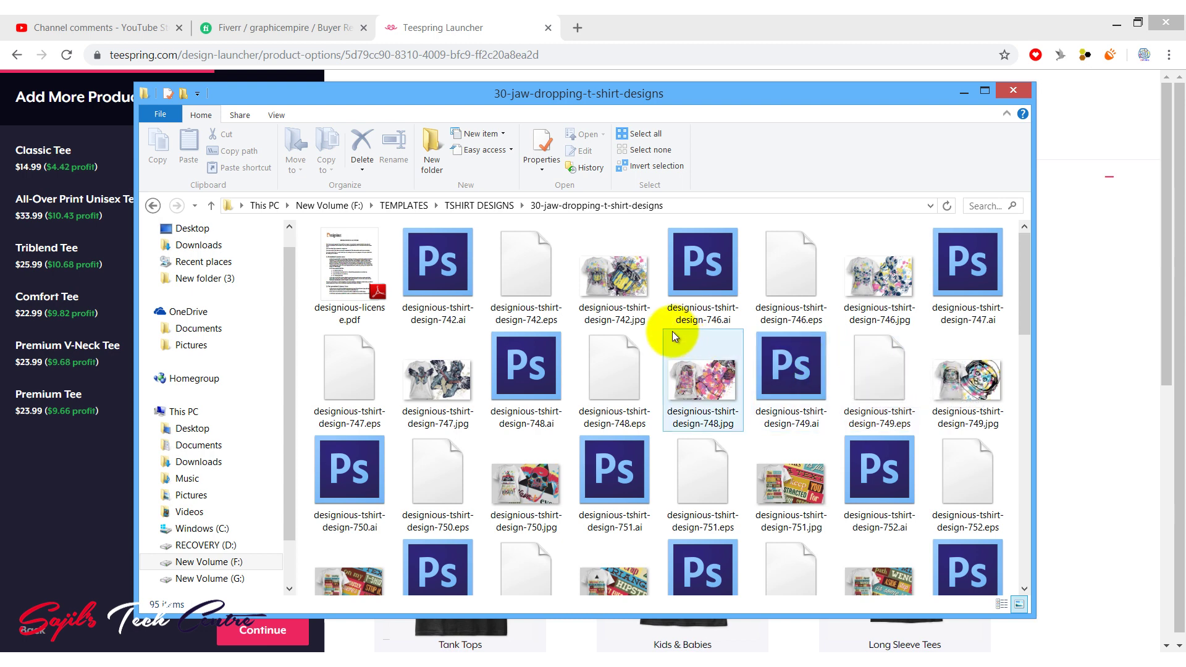
Browse the design preview images in Windows Photo Viewer, from designious-tshirt-design-742.jpg to designious-vector-t-shirt-design-770.jpg, then close the viewer
click(615, 283)
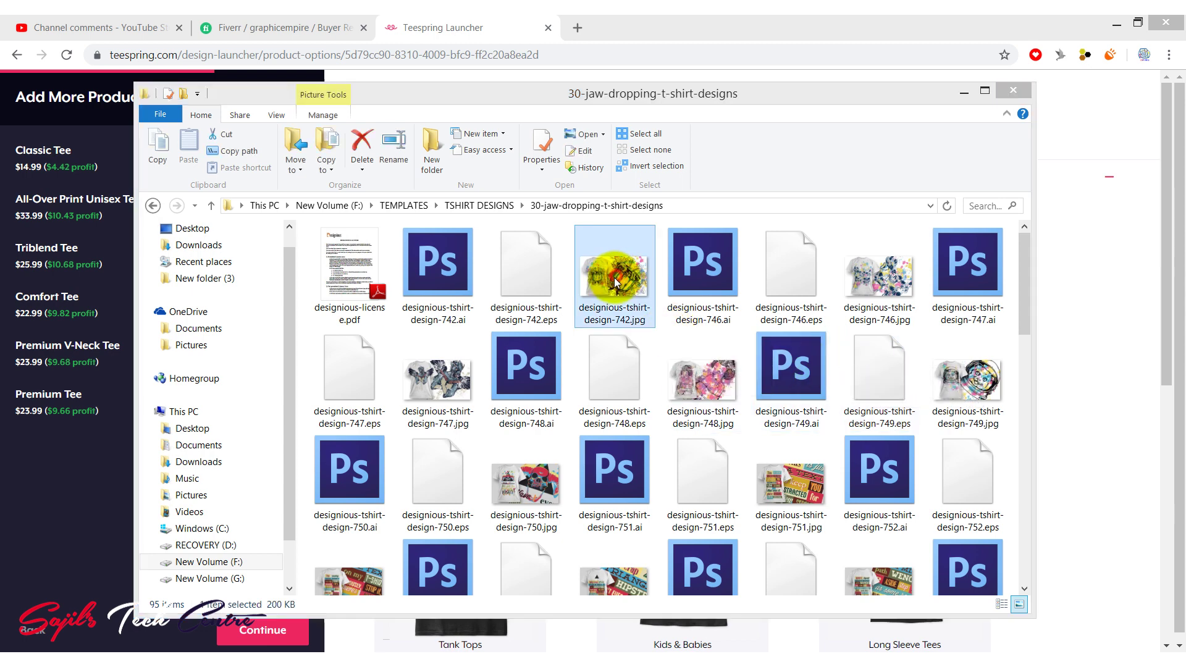
double_click(615, 282)
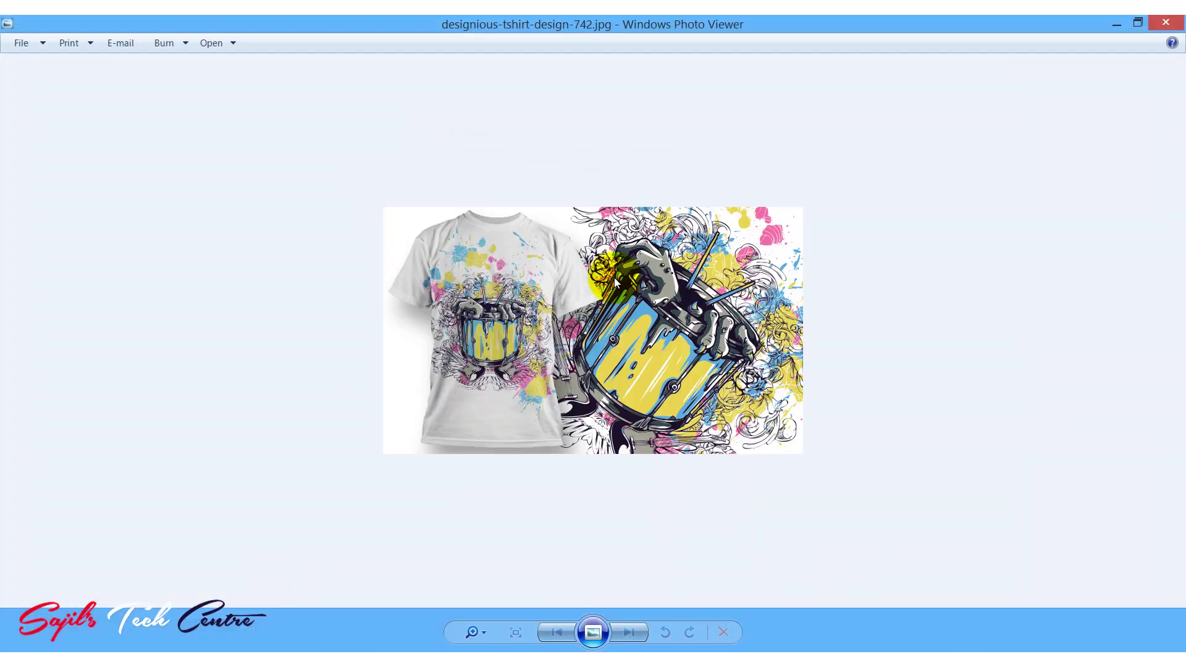
click(628, 631)
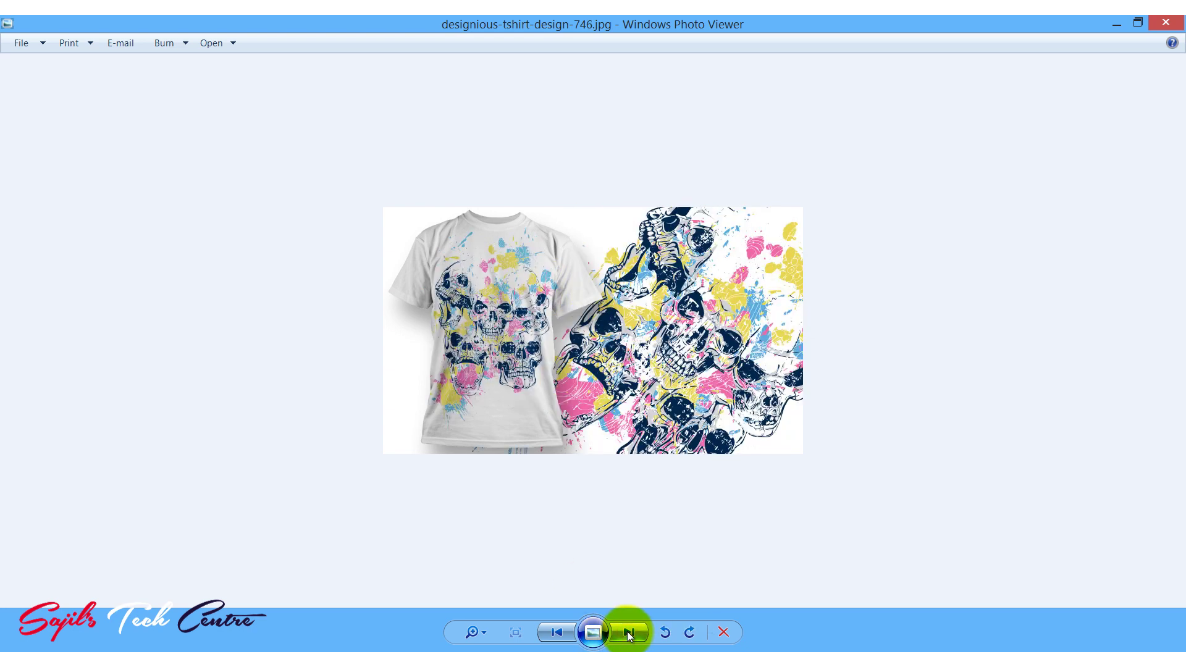
click(628, 631)
click(627, 631)
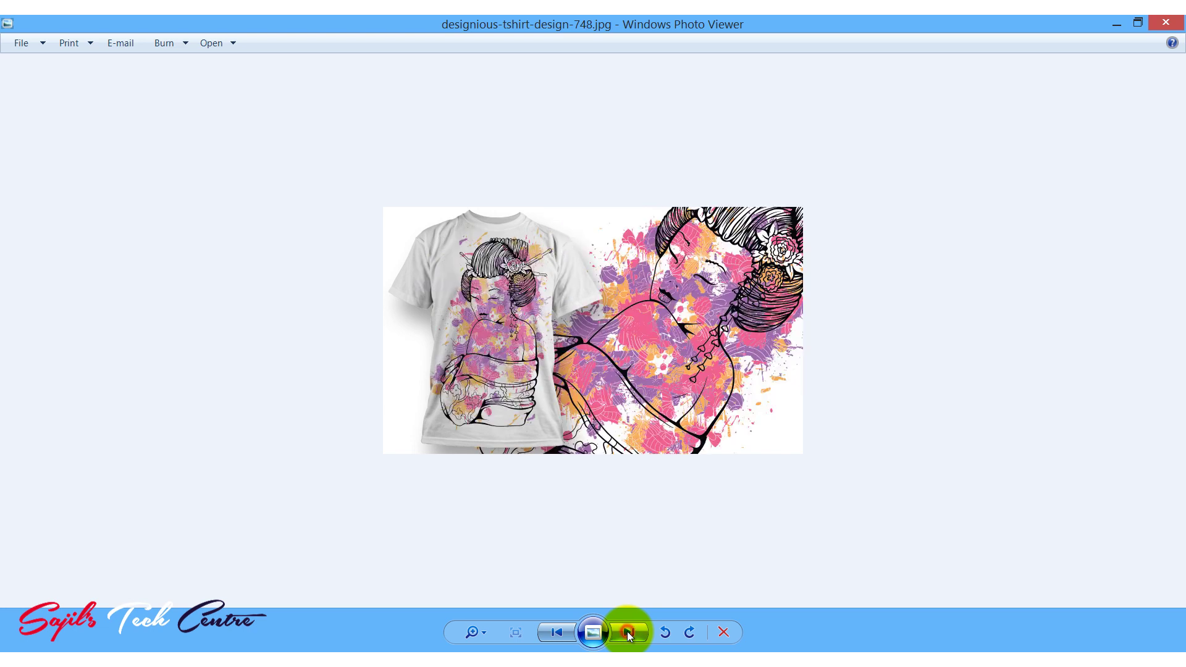
click(627, 631)
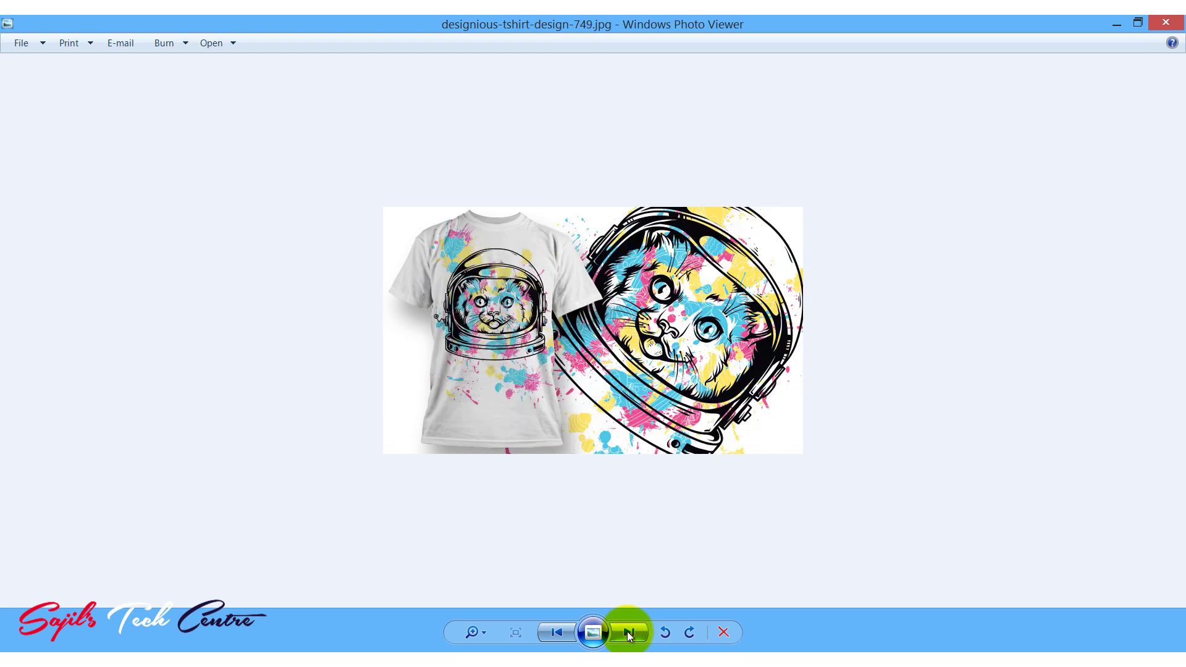
click(627, 631)
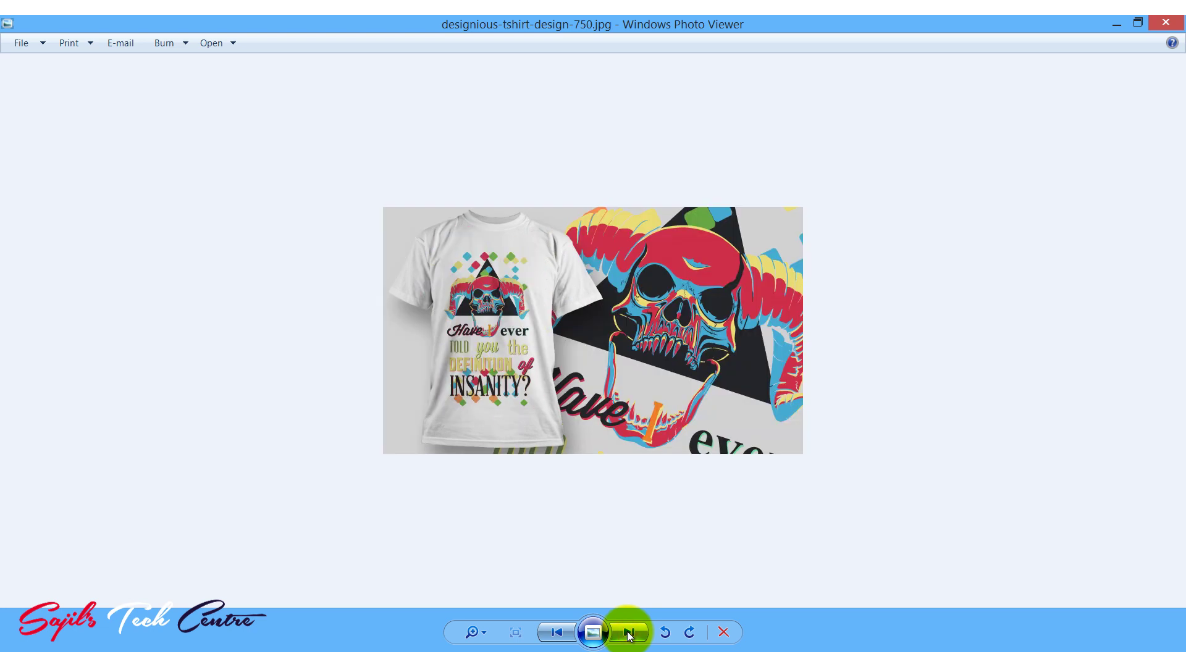
click(627, 631)
click(627, 631)
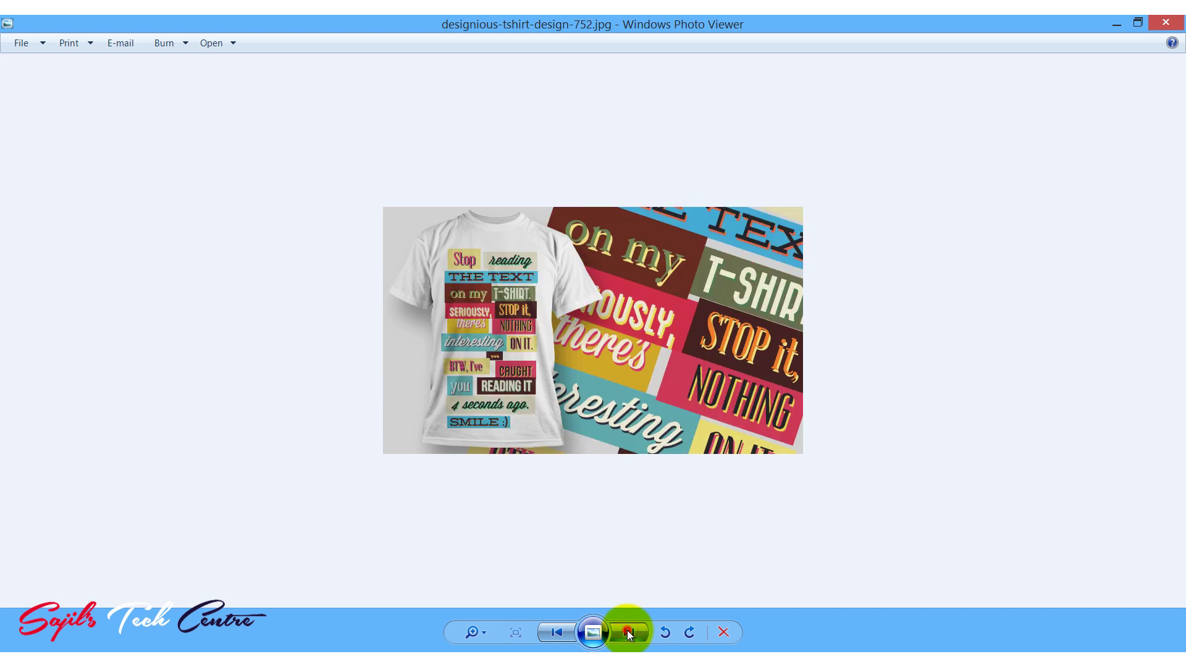
click(627, 631)
click(628, 631)
click(628, 631)
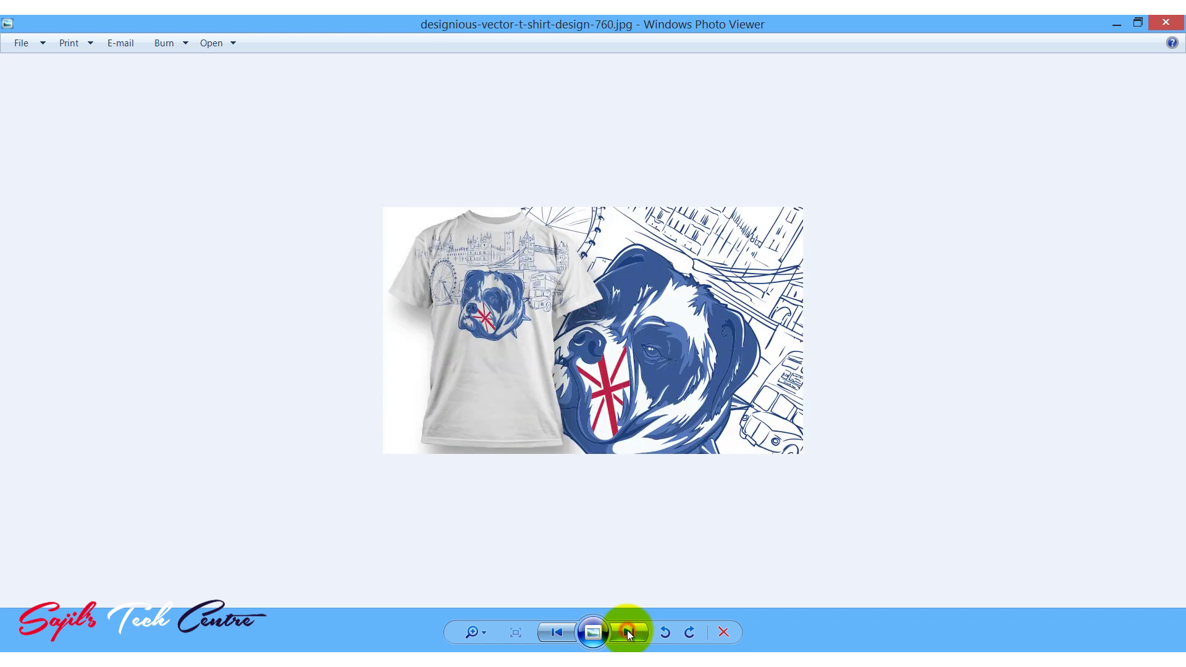
click(628, 631)
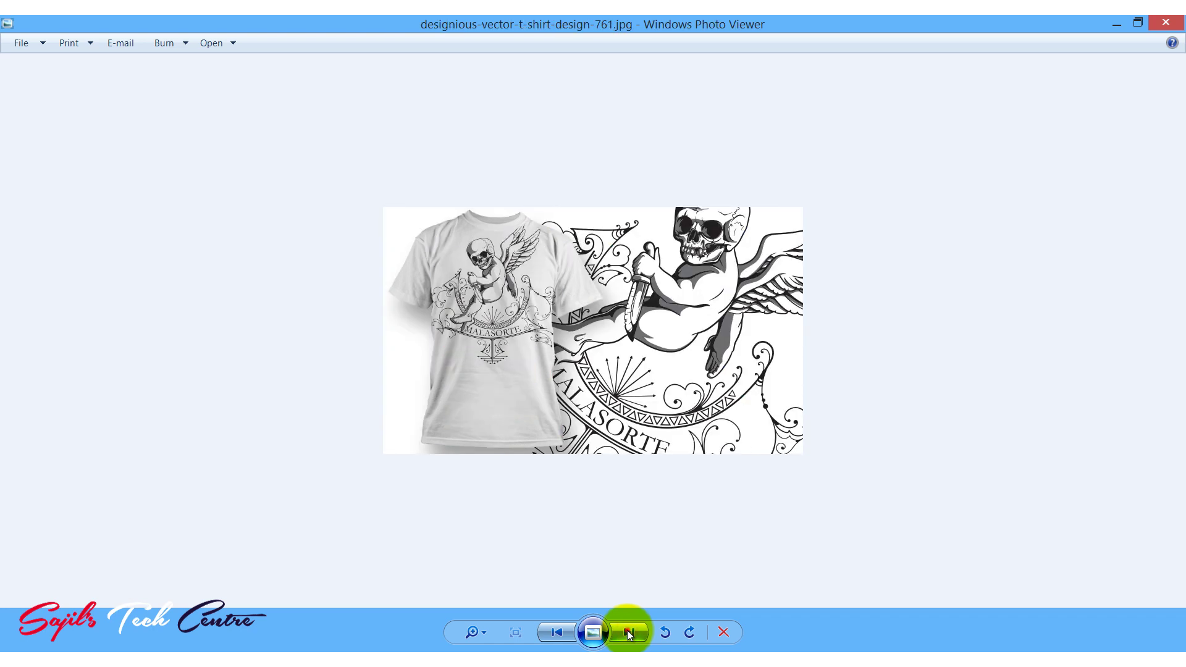
click(628, 631)
click(628, 631)
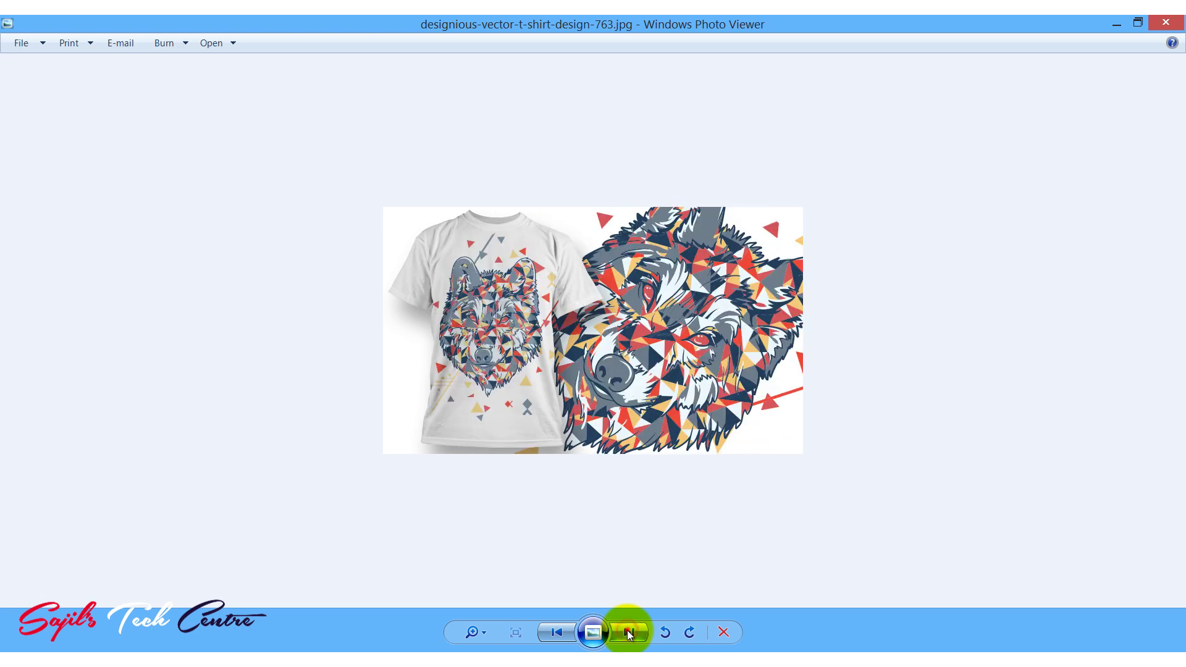
click(628, 631)
click(628, 631)
click(627, 630)
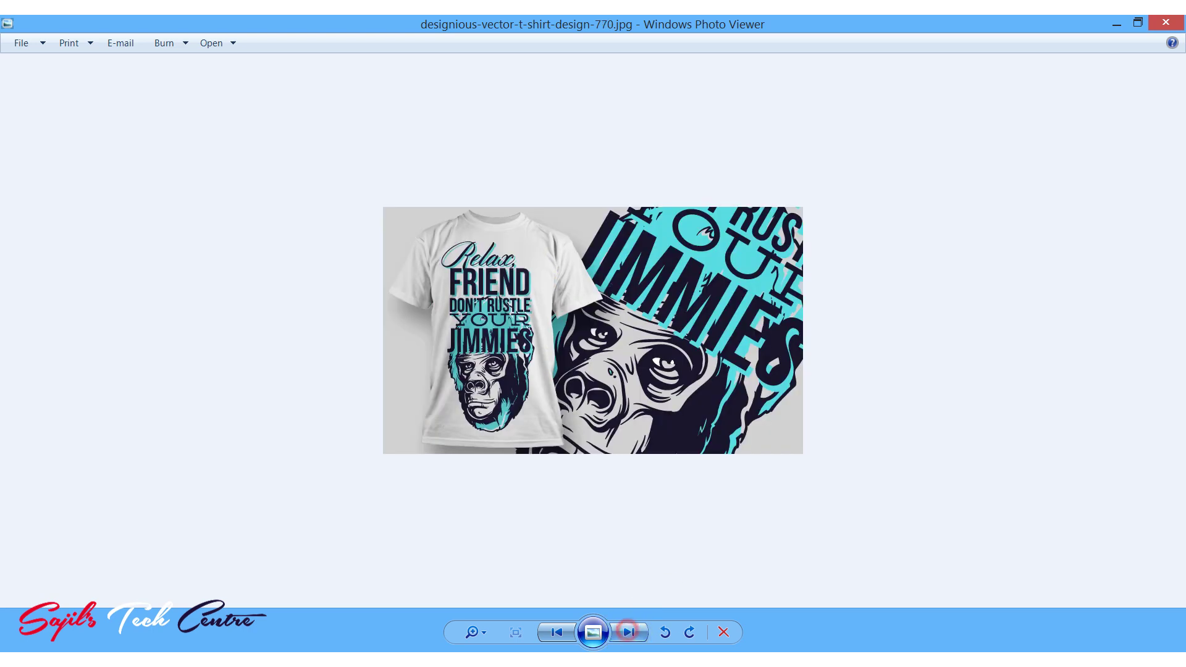
click(1166, 23)
Return to the Teespring launcher in the browser, continue to the listing details, and title the listing "Autism MOM with a prayer and a plan"
click(1140, 382)
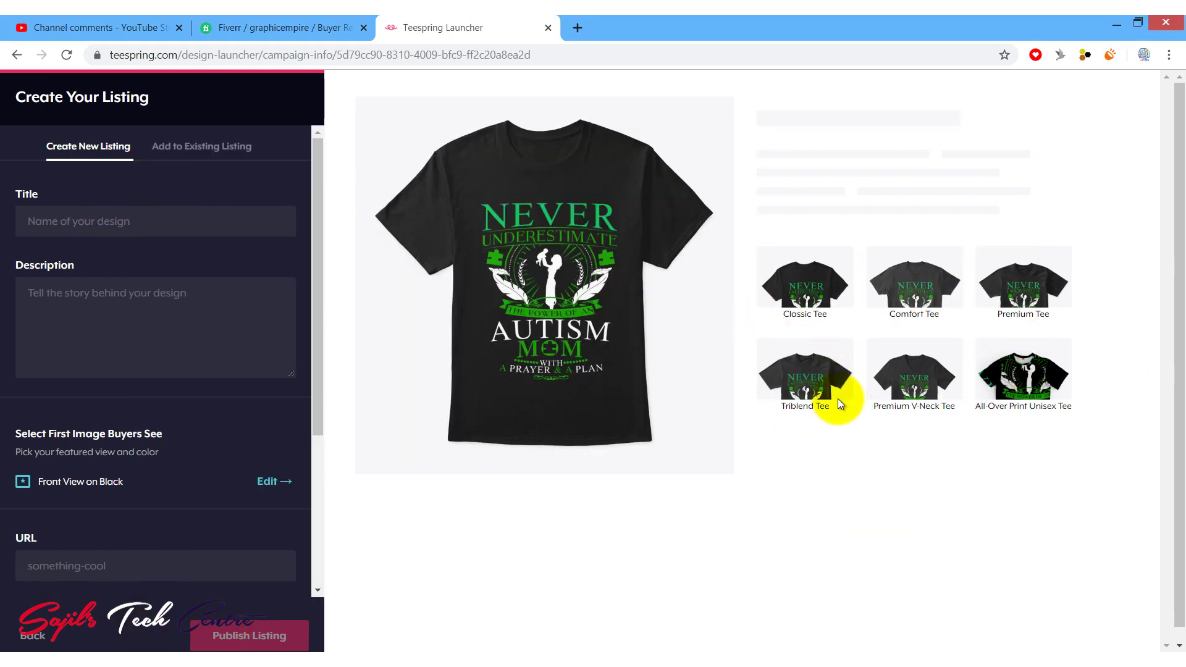
click(119, 221)
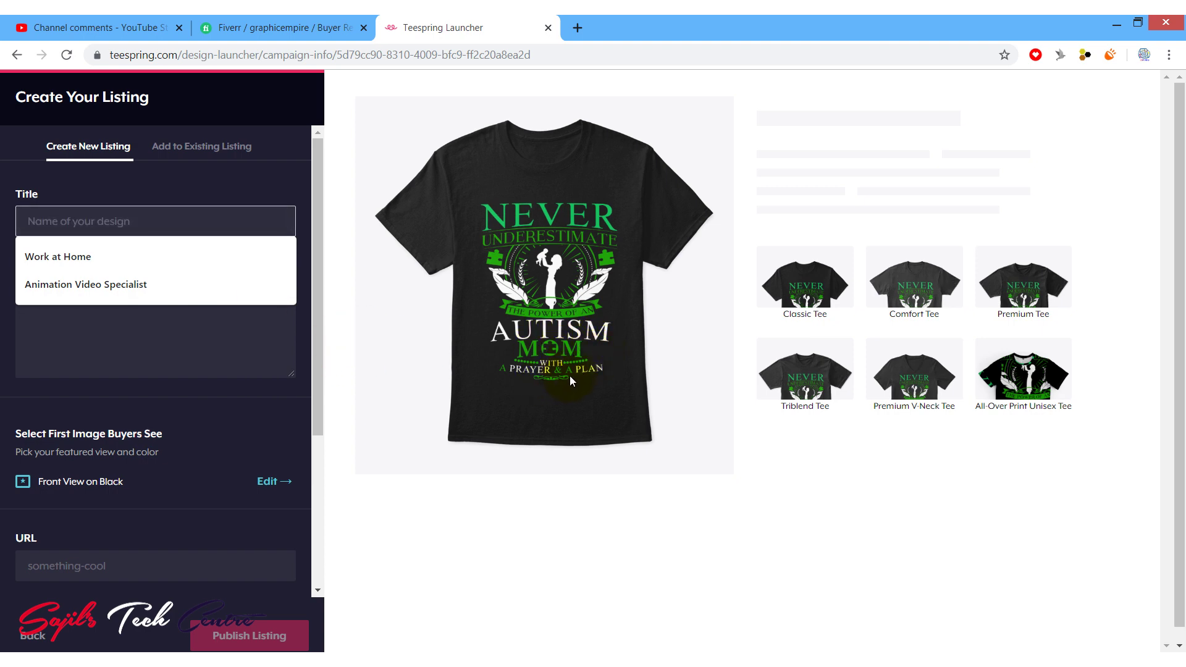
text(Autism MOM with a prayer and a plan)
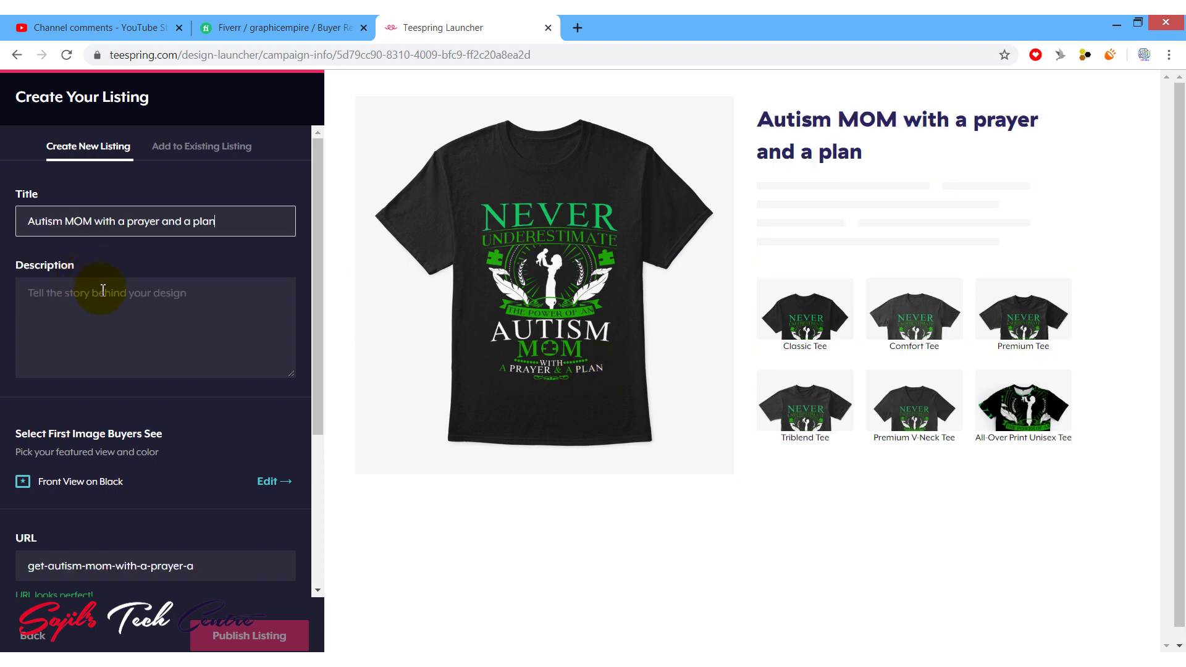
Copy the listing title into the description and publish the listing
click(167, 331)
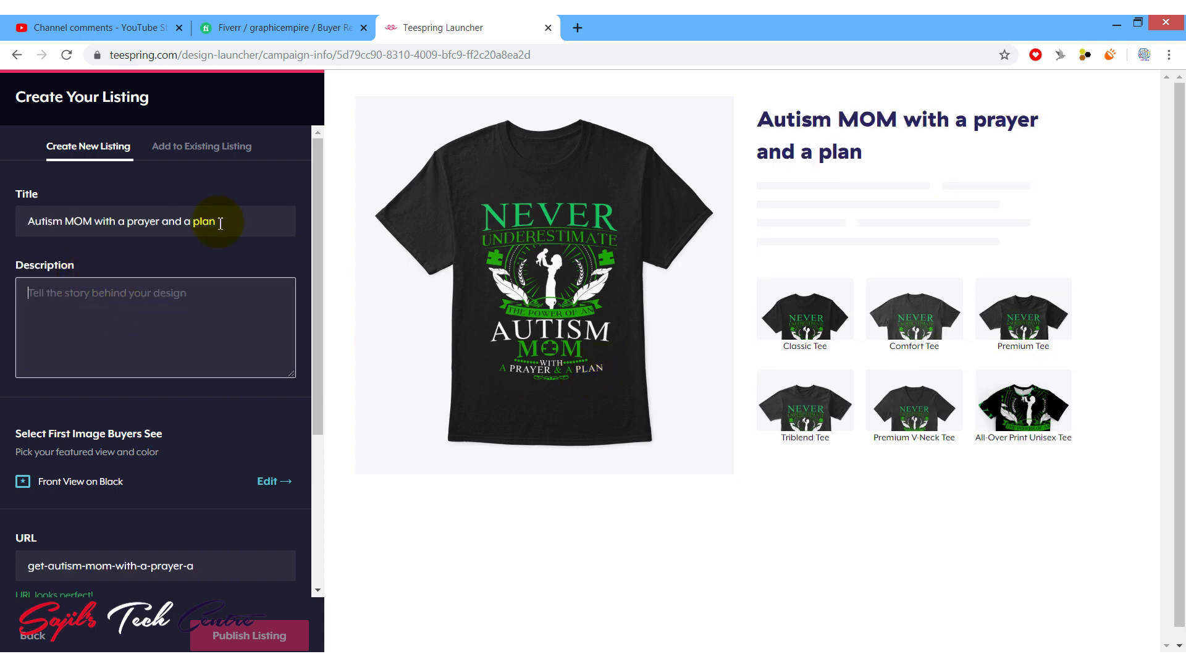
drag(220, 223, 20, 216)
right_click(105, 217)
click(154, 250)
click(154, 310)
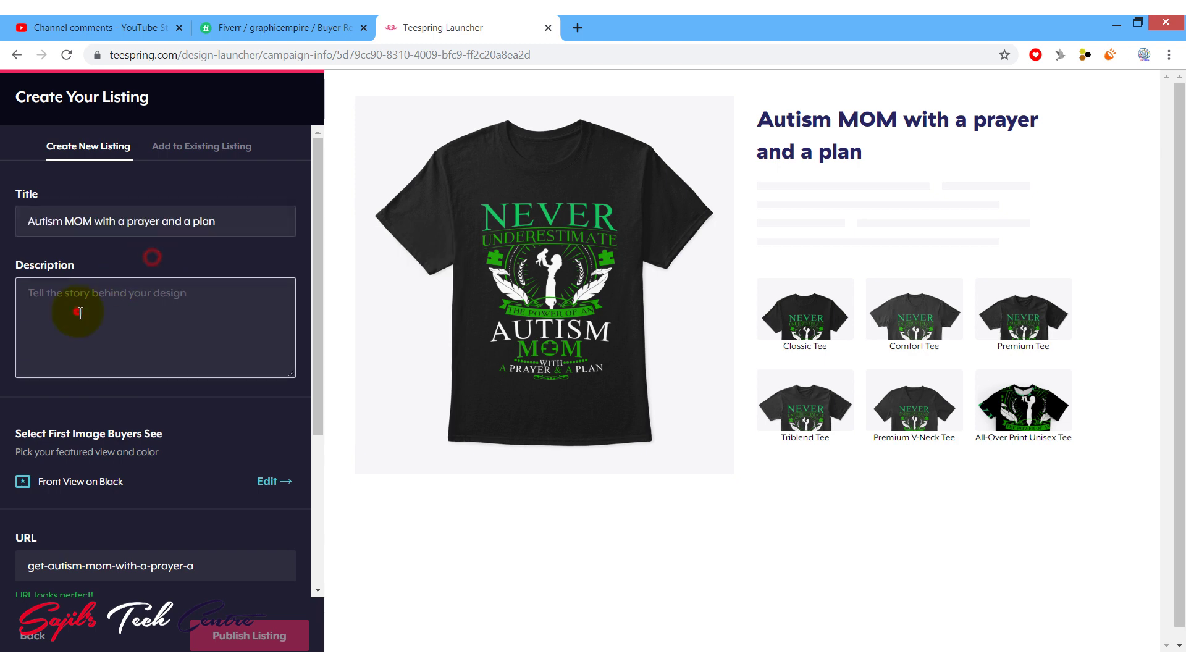
key(ctrl+v)
scroll(199, 387, down, 4)
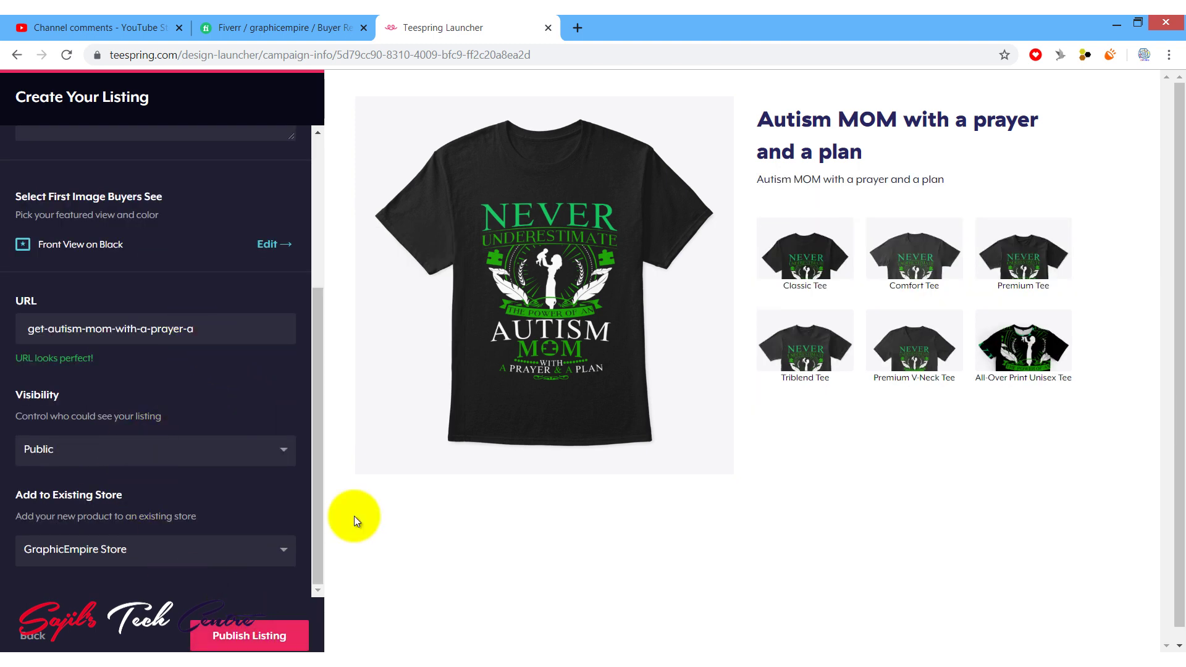
click(266, 642)
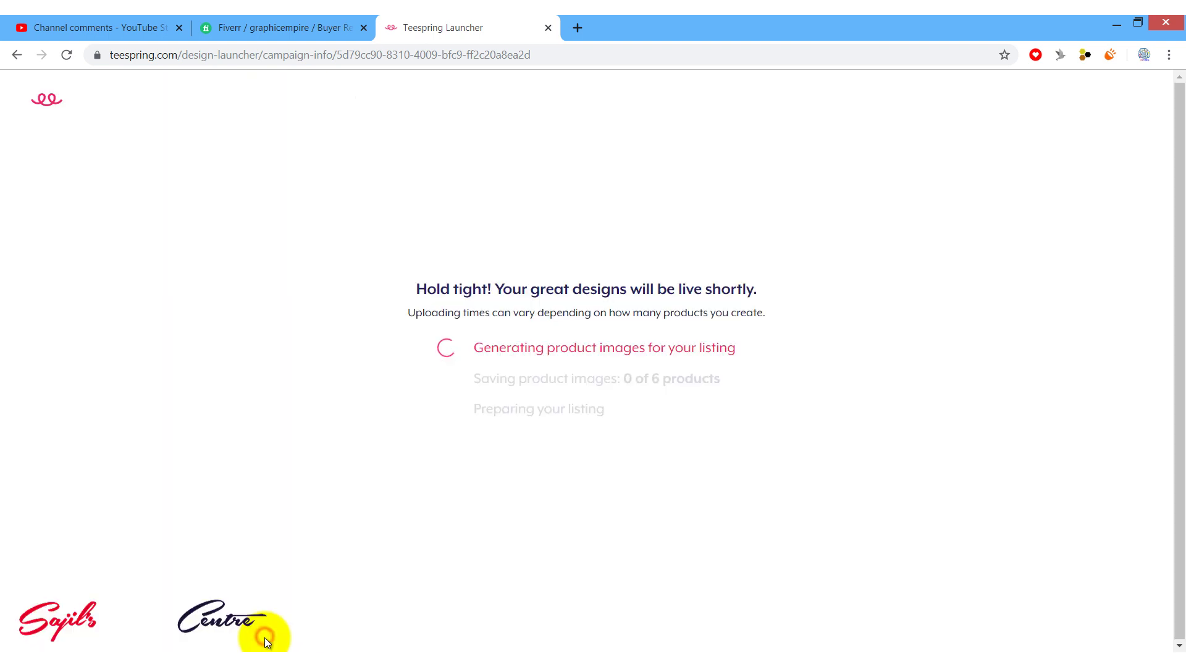